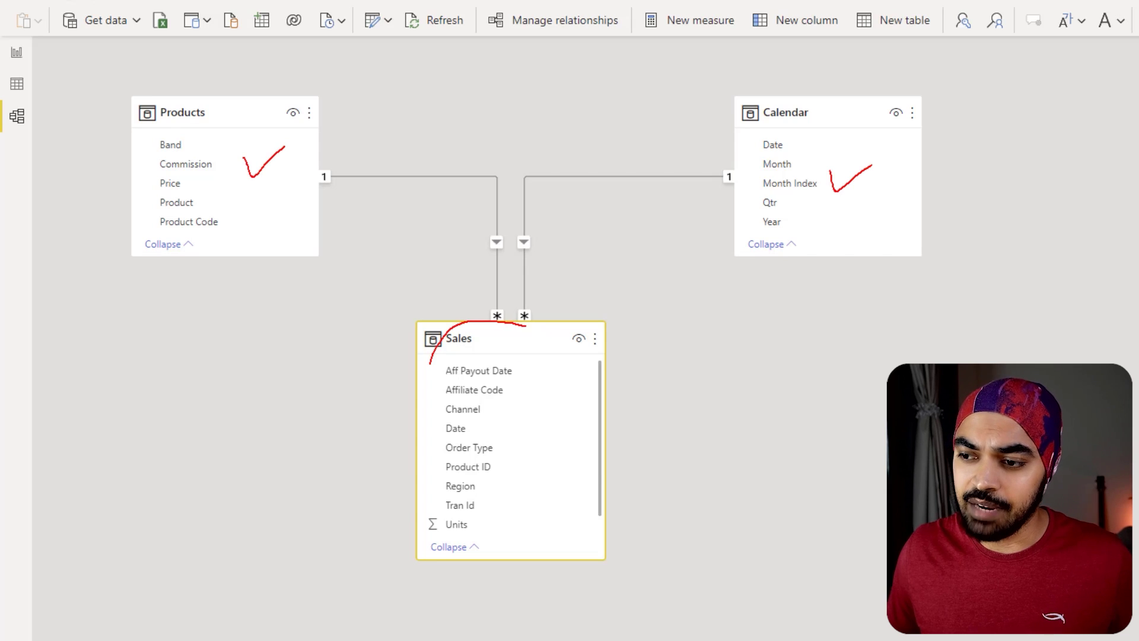
Switch to the report and open the formula of the Total Sales measure in the Sales table.
{"action": "key", "text": "Escape"}
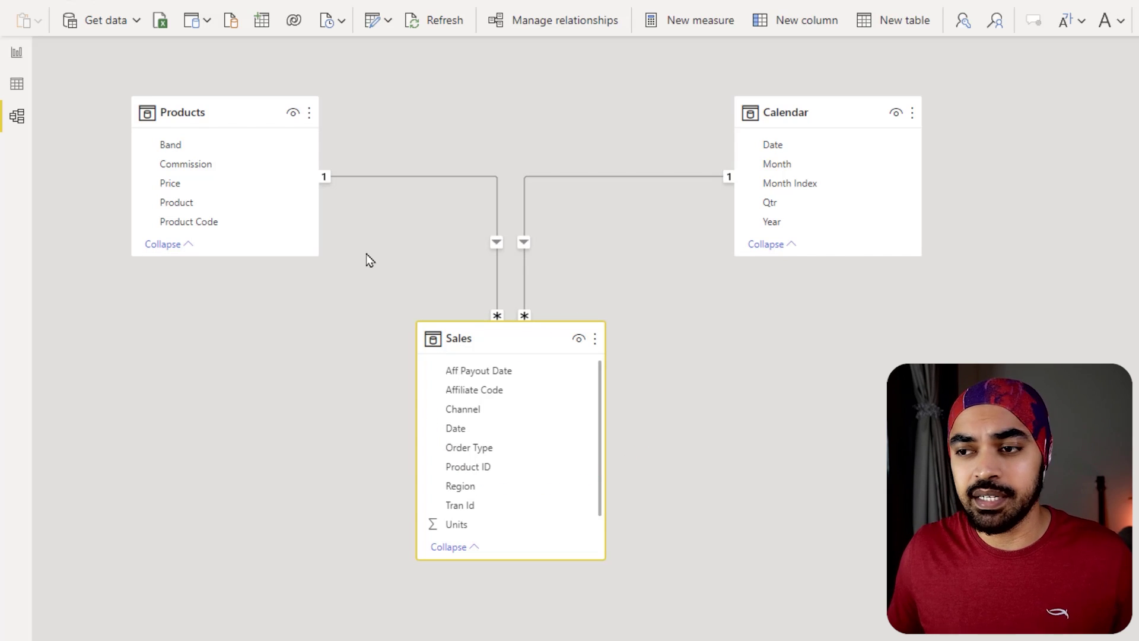
{"action": "left_click_drag", "start_coordinate": [30, 37], "coordinate": [24, 59]}
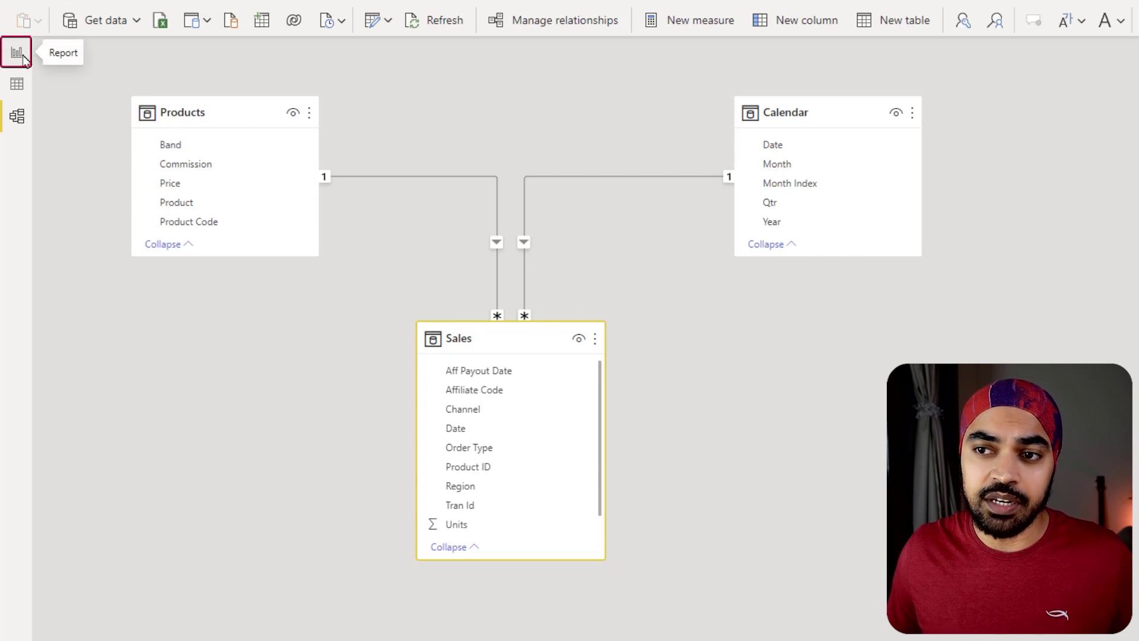
{"action": "left_click", "coordinate": [17, 52]}
{"action": "left_click", "coordinate": [1127, 83]}
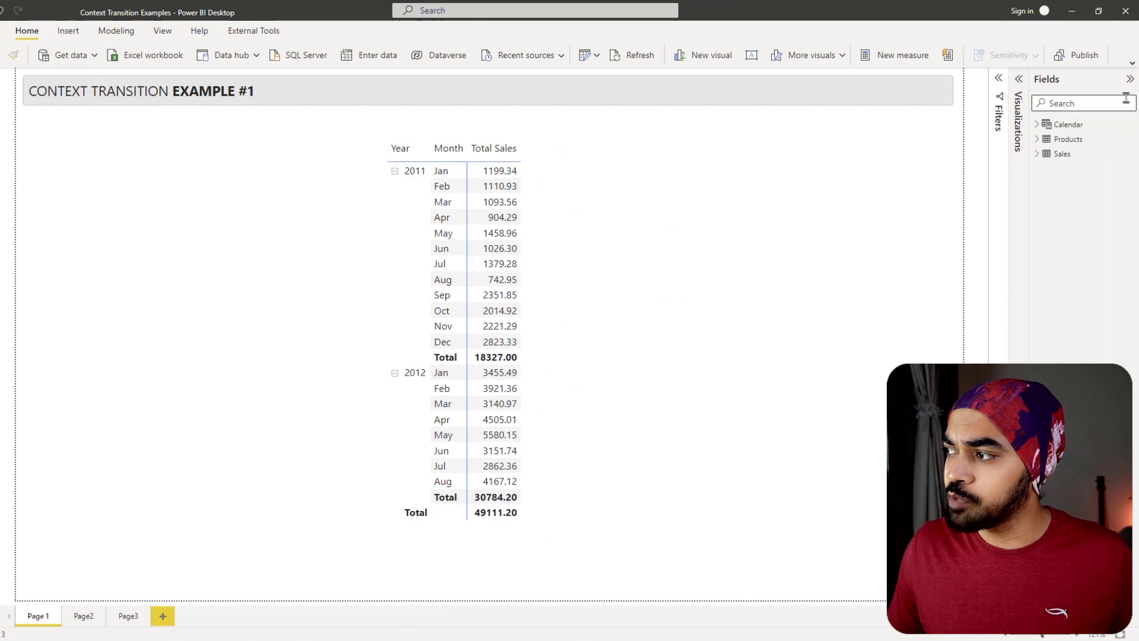
{"action": "left_click", "coordinate": [1037, 155]}
{"action": "left_click", "coordinate": [1090, 271]}
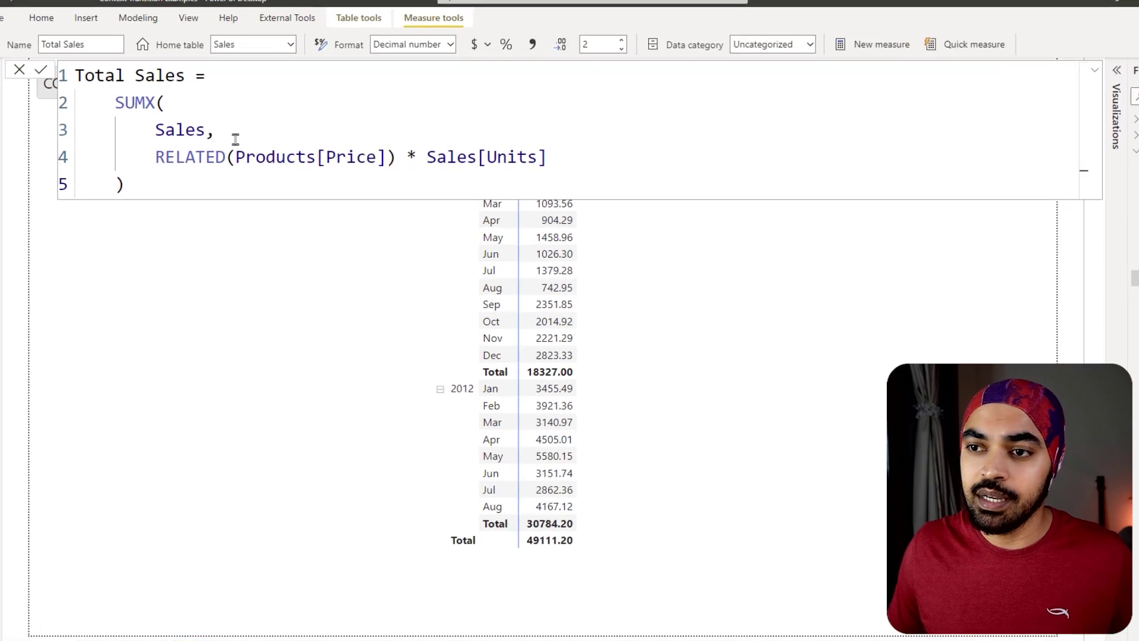
Examine the table and expression arguments of the Total Sales SUMX formula, and close the formula.
{"action": "left_click_drag", "start_coordinate": [204, 104], "coordinate": [277, 134]}
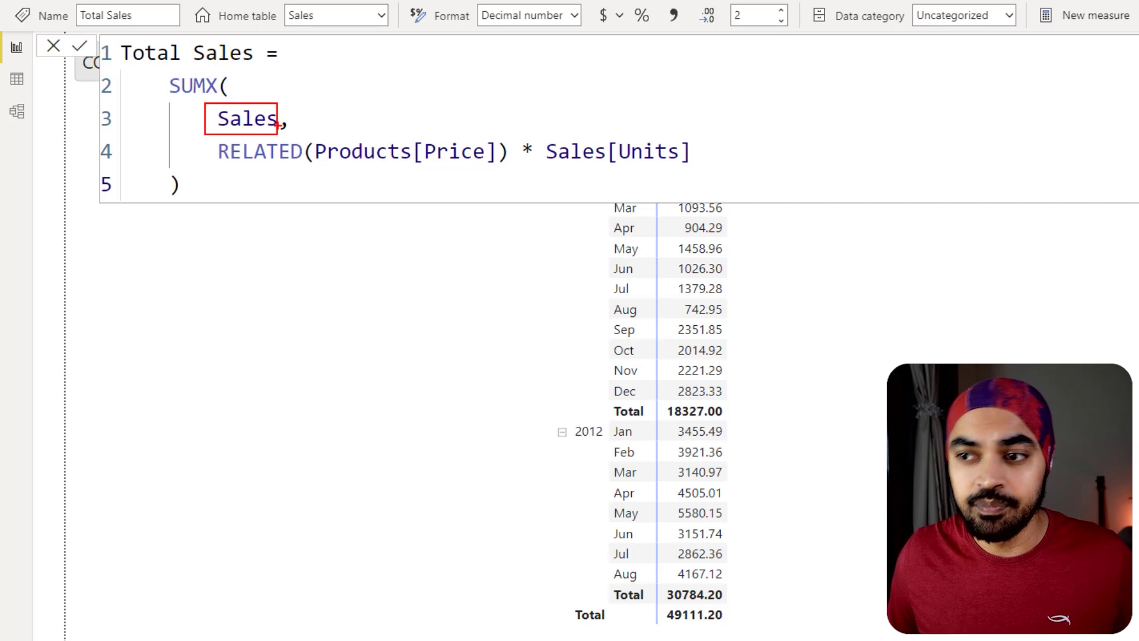
{"action": "mouse_move", "coordinate": [223, 166]}
{"action": "left_mouse_down"}
{"action": "mouse_move", "coordinate": [230, 182]}
{"action": "mouse_move", "coordinate": [591, 182]}
{"action": "left_mouse_up"}
{"action": "left_click_drag", "start_coordinate": [126, 60], "coordinate": [257, 62]}
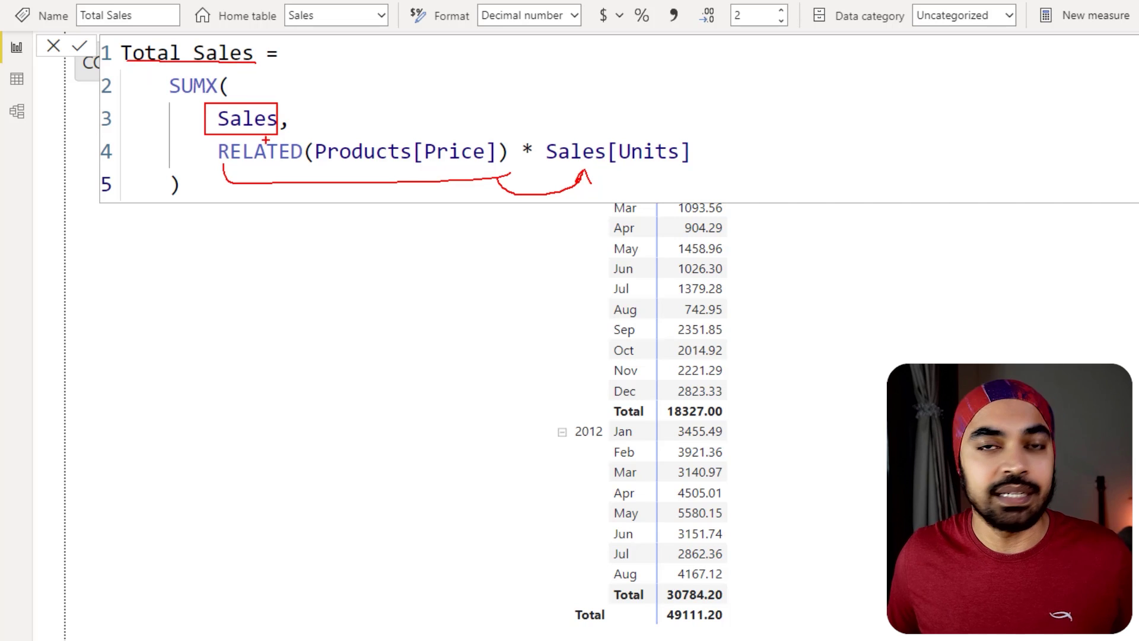
{"action": "key", "text": "Escape"}
{"action": "left_click", "coordinate": [752, 120]}
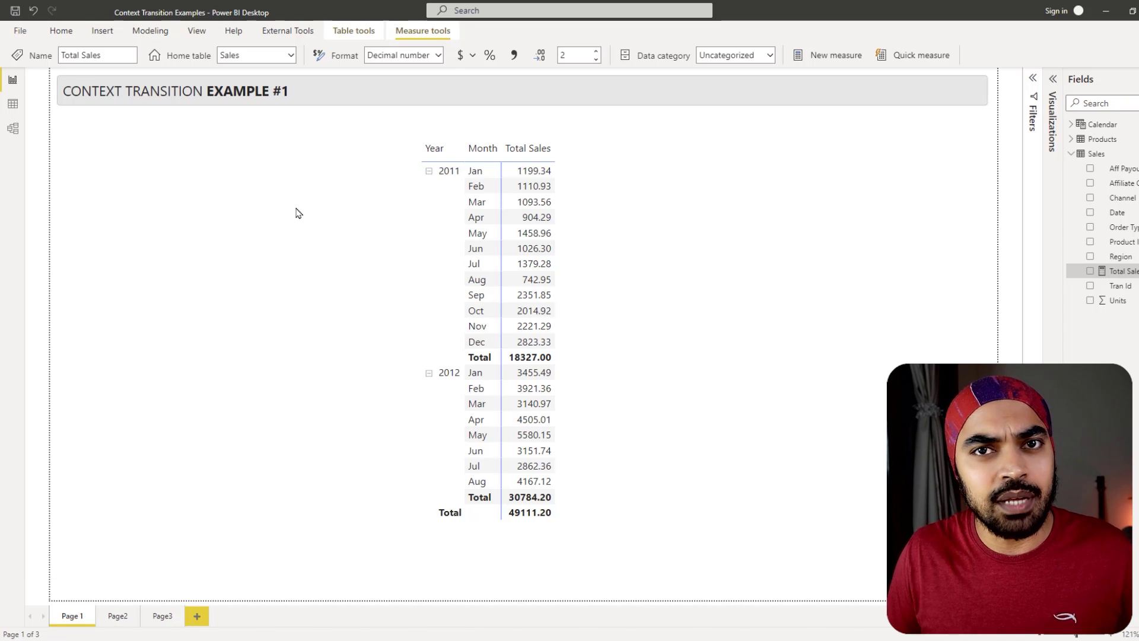
{"action": "left_click", "coordinate": [326, 332]}
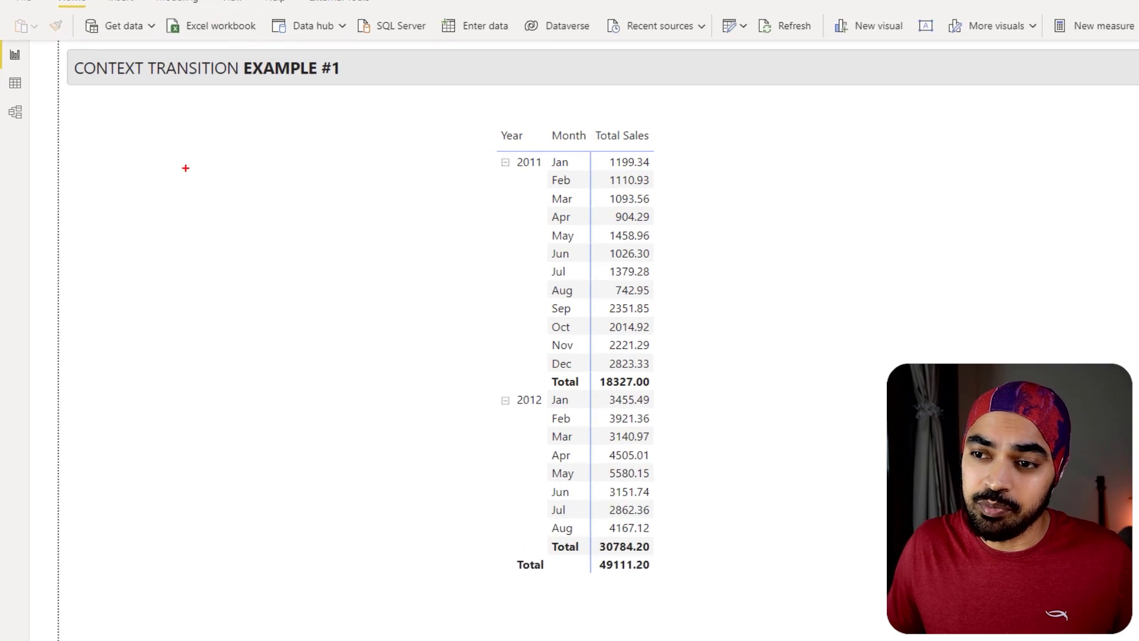
{"action": "left_click_drag", "start_coordinate": [591, 143], "coordinate": [626, 169]}
{"action": "mouse_move", "coordinate": [209, 146]}
{"action": "left_mouse_down"}
{"action": "mouse_move", "coordinate": [208, 131]}
{"action": "mouse_move", "coordinate": [222, 237]}
{"action": "left_mouse_up"}
{"action": "left_click_drag", "start_coordinate": [210, 257], "coordinate": [221, 260]}
{"action": "left_click_drag", "start_coordinate": [211, 281], "coordinate": [225, 284]}
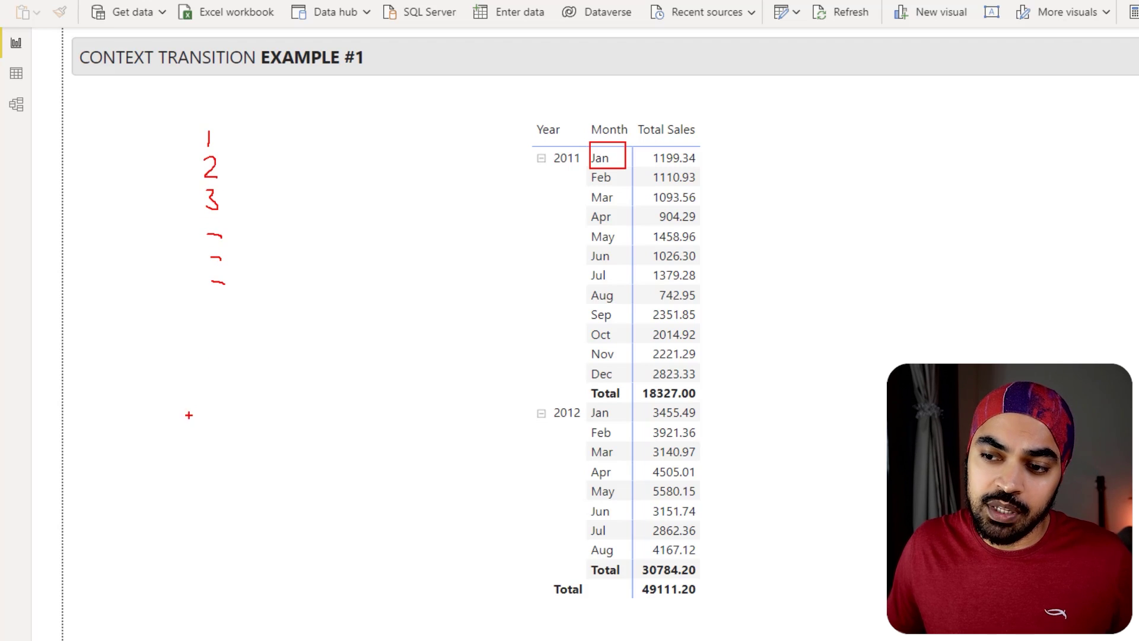
{"action": "mouse_move", "coordinate": [190, 412]}
{"action": "left_mouse_down"}
{"action": "mouse_move", "coordinate": [193, 454]}
{"action": "mouse_move", "coordinate": [229, 460]}
{"action": "mouse_move", "coordinate": [251, 446]}
{"action": "left_mouse_up"}
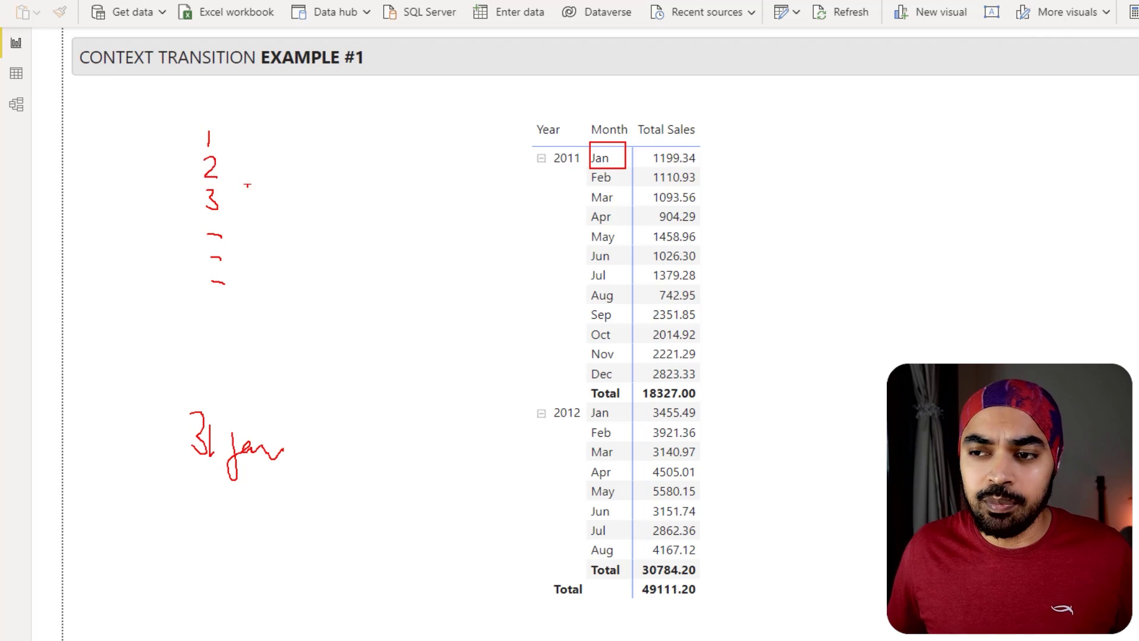
{"action": "mouse_move", "coordinate": [247, 143]}
{"action": "left_mouse_down"}
{"action": "mouse_move", "coordinate": [276, 143]}
{"action": "mouse_move", "coordinate": [292, 232]}
{"action": "left_mouse_up"}
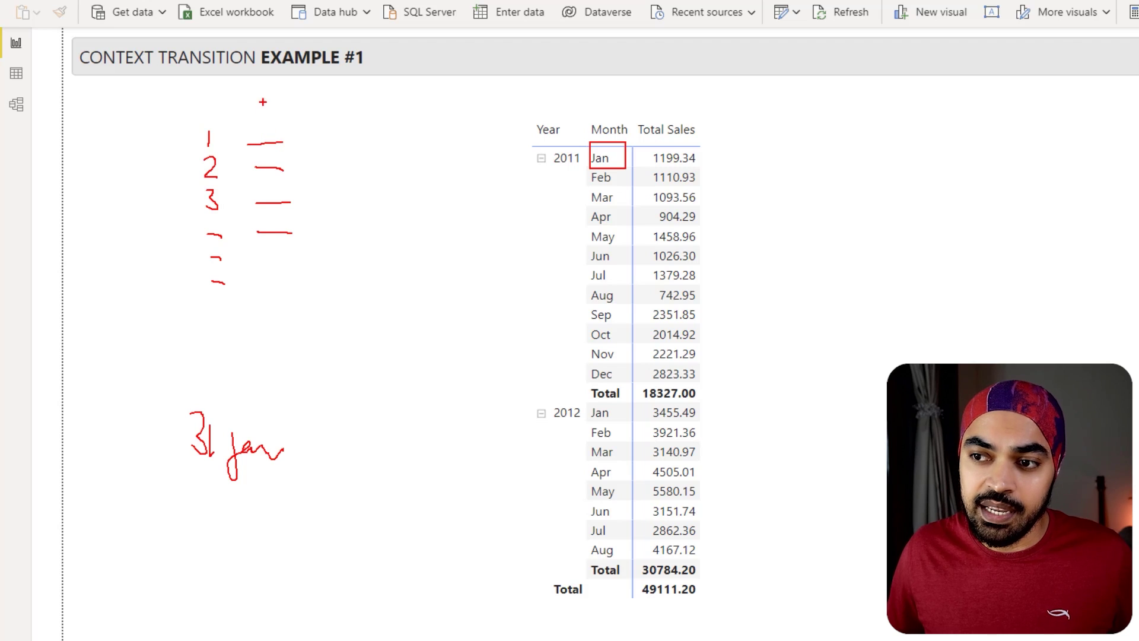
{"action": "mouse_move", "coordinate": [263, 99]}
{"action": "left_mouse_down"}
{"action": "mouse_move", "coordinate": [251, 123]}
{"action": "mouse_move", "coordinate": [277, 109]}
{"action": "mouse_move", "coordinate": [320, 121]}
{"action": "mouse_move", "coordinate": [337, 405]}
{"action": "mouse_move", "coordinate": [321, 456]}
{"action": "left_mouse_up"}
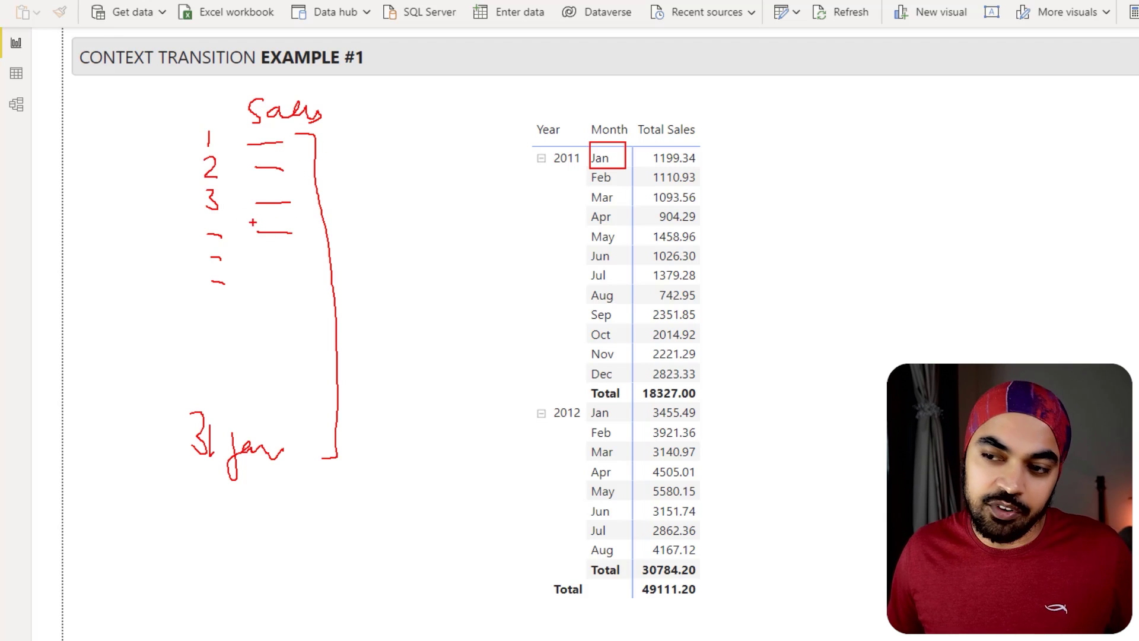
{"action": "mouse_move", "coordinate": [246, 219]}
{"action": "left_mouse_down"}
{"action": "mouse_move", "coordinate": [308, 243]}
{"action": "mouse_move", "coordinate": [458, 141]}
{"action": "mouse_move", "coordinate": [692, 104]}
{"action": "mouse_move", "coordinate": [725, 155]}
{"action": "mouse_move", "coordinate": [737, 148]}
{"action": "left_mouse_up"}
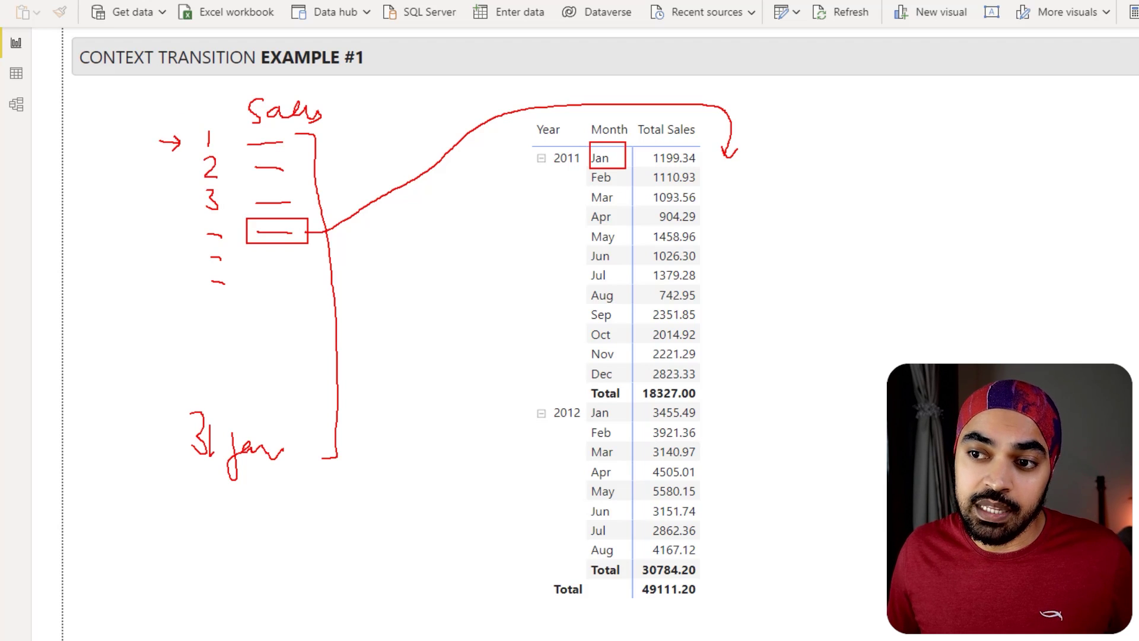
{"action": "left_click_drag", "start_coordinate": [151, 168], "coordinate": [180, 165]}
{"action": "left_click_drag", "start_coordinate": [171, 158], "coordinate": [173, 168]}
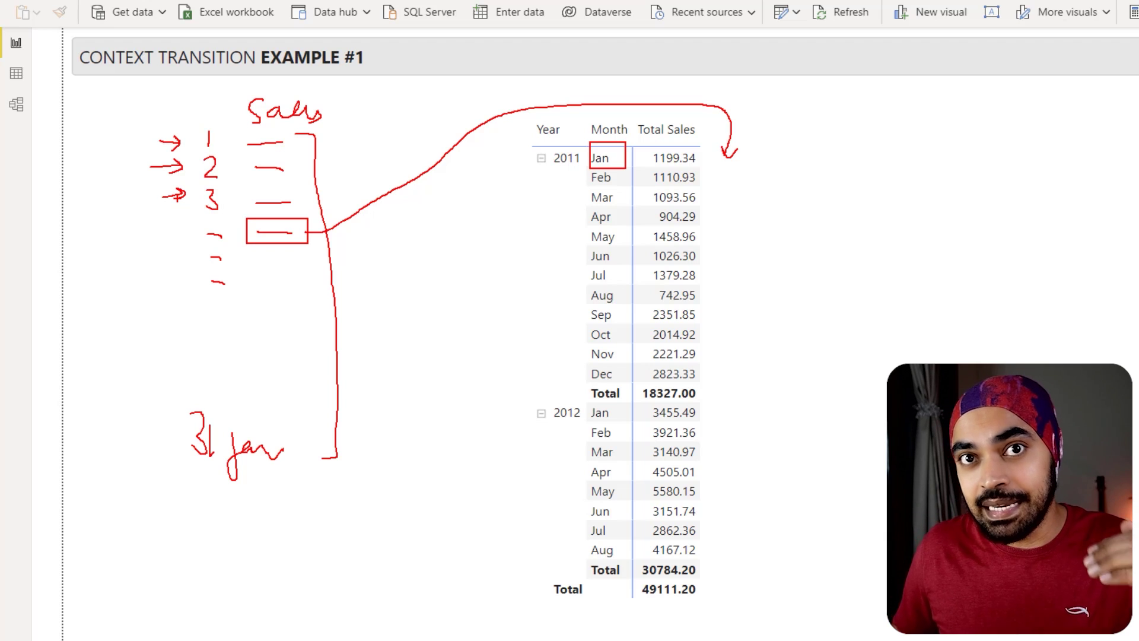
{"action": "mouse_move", "coordinate": [291, 131]}
{"action": "left_mouse_down"}
{"action": "mouse_move", "coordinate": [247, 137]}
{"action": "mouse_move", "coordinate": [290, 135]}
{"action": "left_mouse_up"}
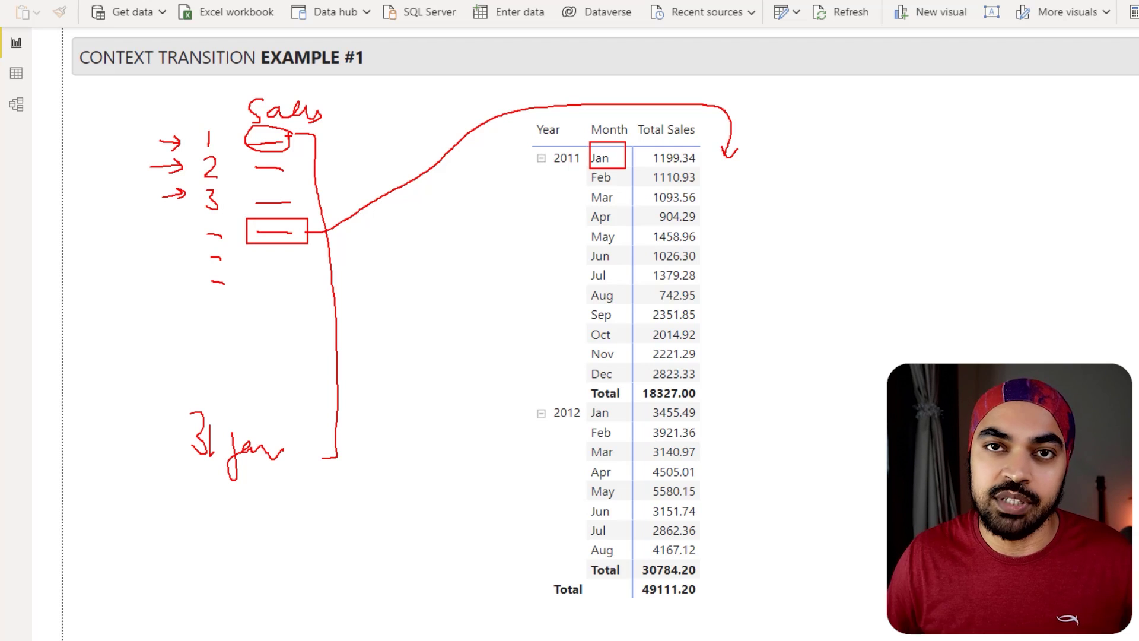
{"action": "key", "text": "Escape"}
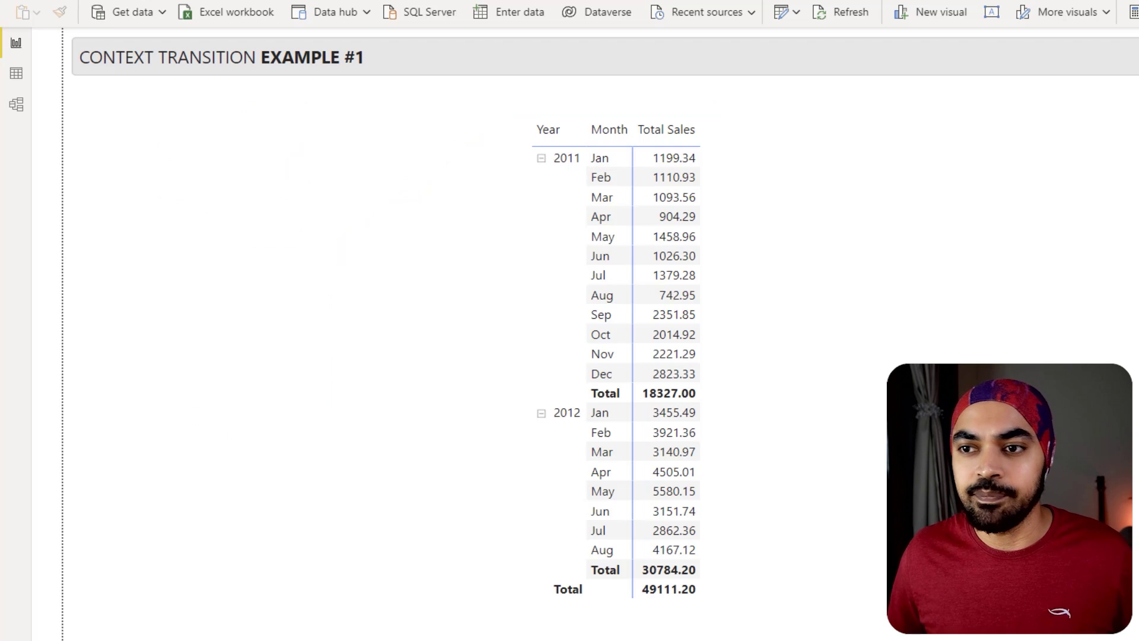
Show the Sales table's data and sort its rows by Date in ascending order.
{"action": "left_click", "coordinate": [18, 74]}
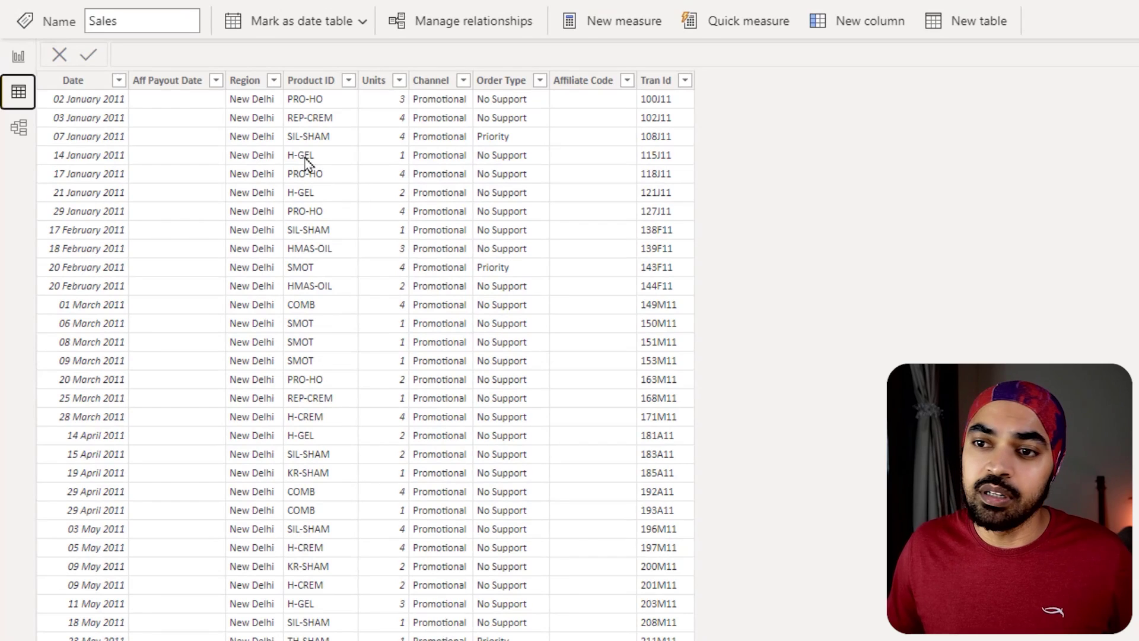
{"action": "left_click", "coordinate": [119, 81]}
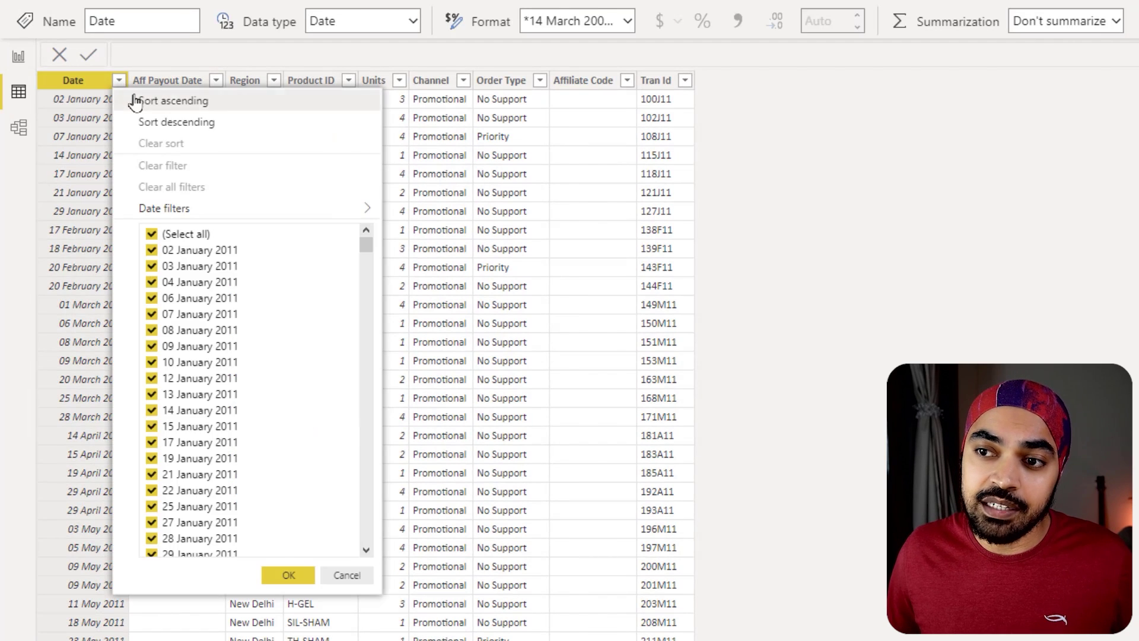
{"action": "left_click", "coordinate": [135, 100]}
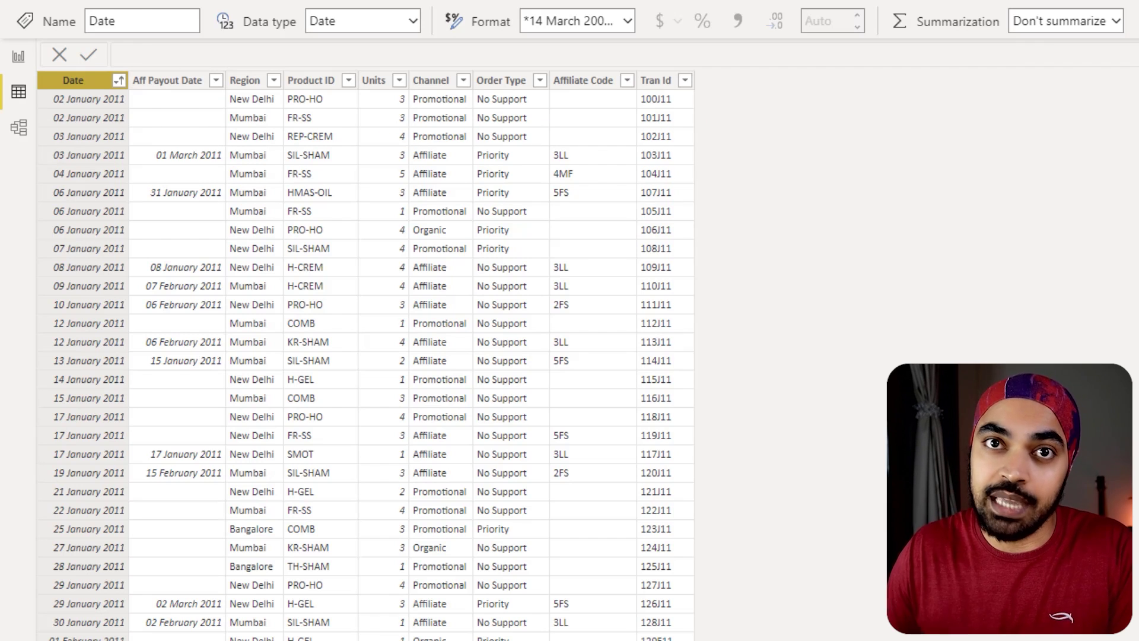
Move the Calendar table closer to the Products table in the model diagram.
{"action": "left_click", "coordinate": [18, 132]}
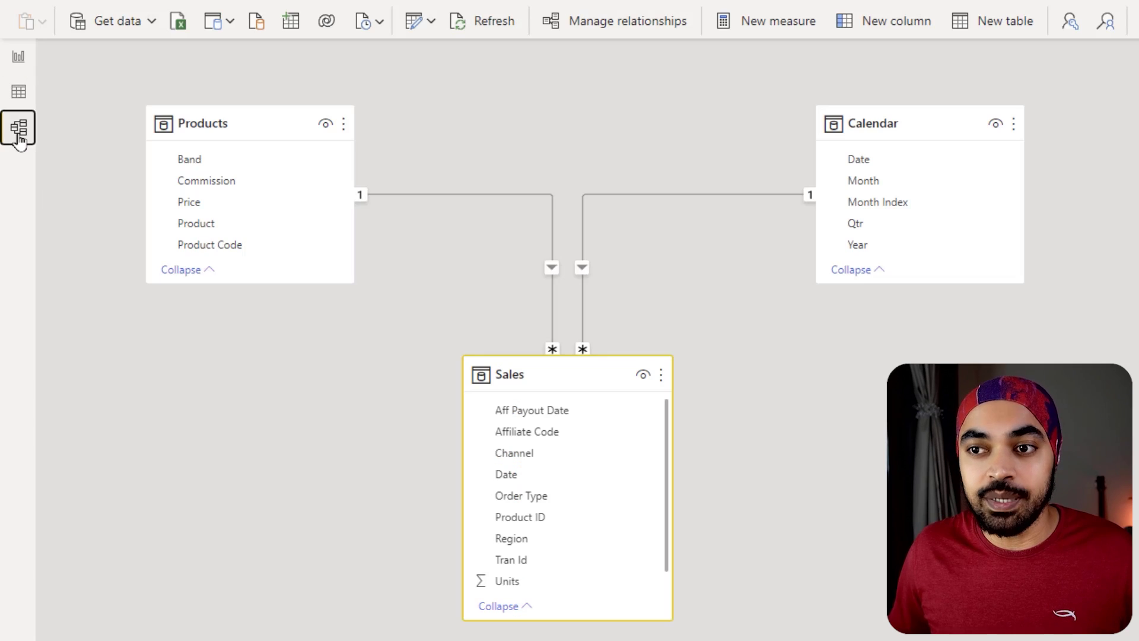
{"action": "left_click_drag", "start_coordinate": [884, 109], "coordinate": [752, 105]}
{"action": "left_click_drag", "start_coordinate": [680, 94], "coordinate": [897, 296]}
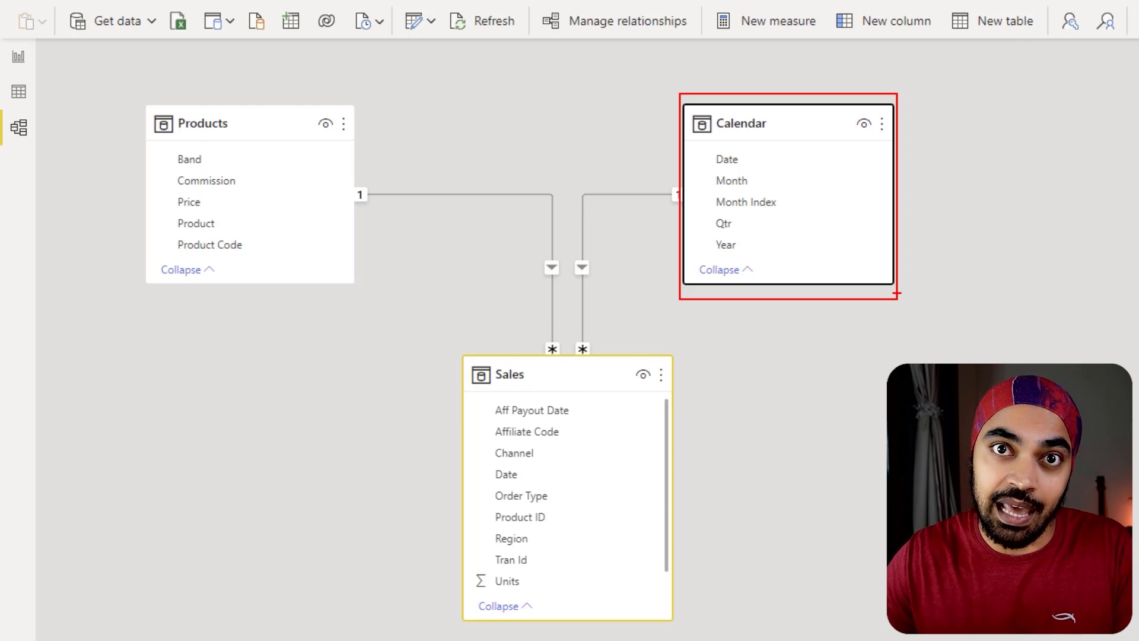
Return to the report and start a new measure named Best Selling Day Value.
{"action": "left_click", "coordinate": [19, 57]}
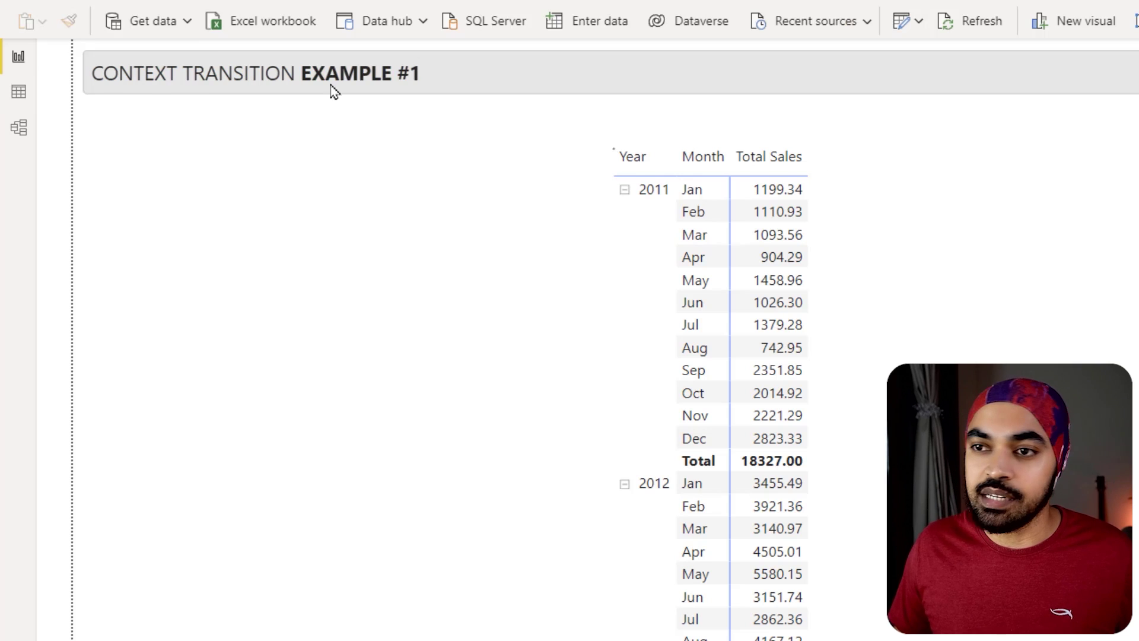
{"action": "key", "text": "alt+h"}
{"action": "type", "text": "Bes"}
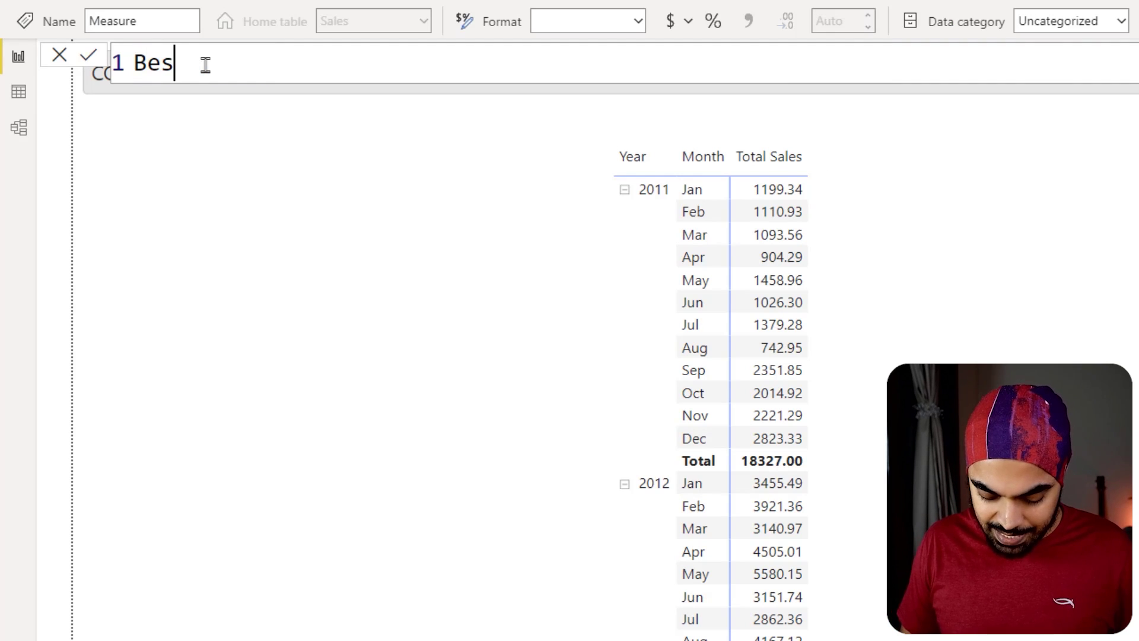
{"action": "type", "text": "t Selling S"}
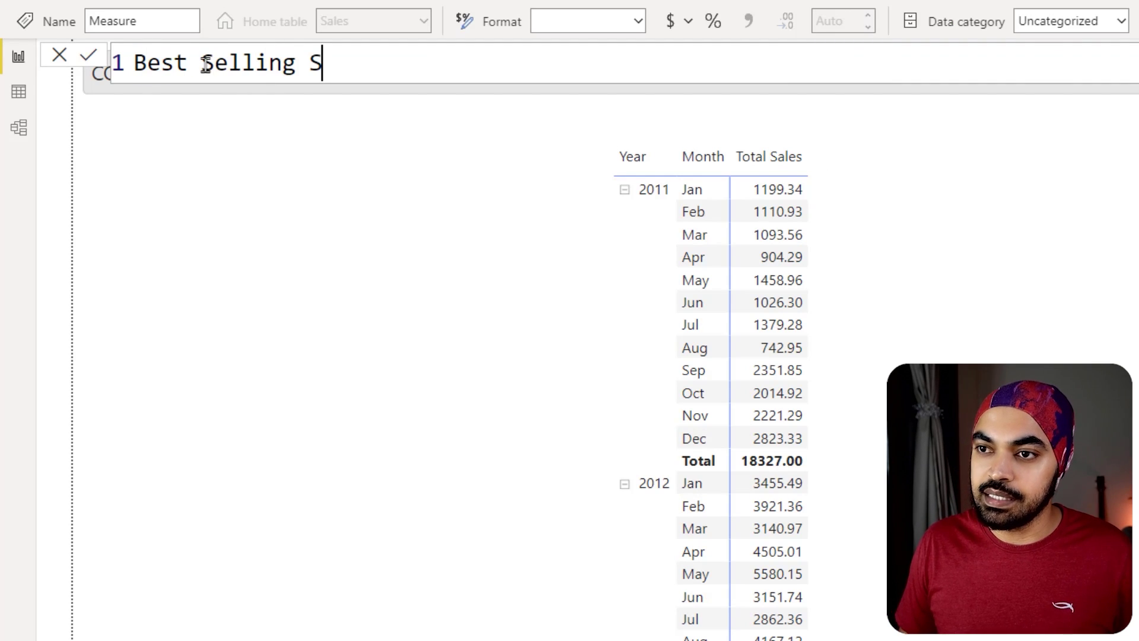
{"action": "key", "text": "BackSpace"}
{"action": "type", "text": "Day Value ="}
{"action": "key", "text": "shift+Return"}
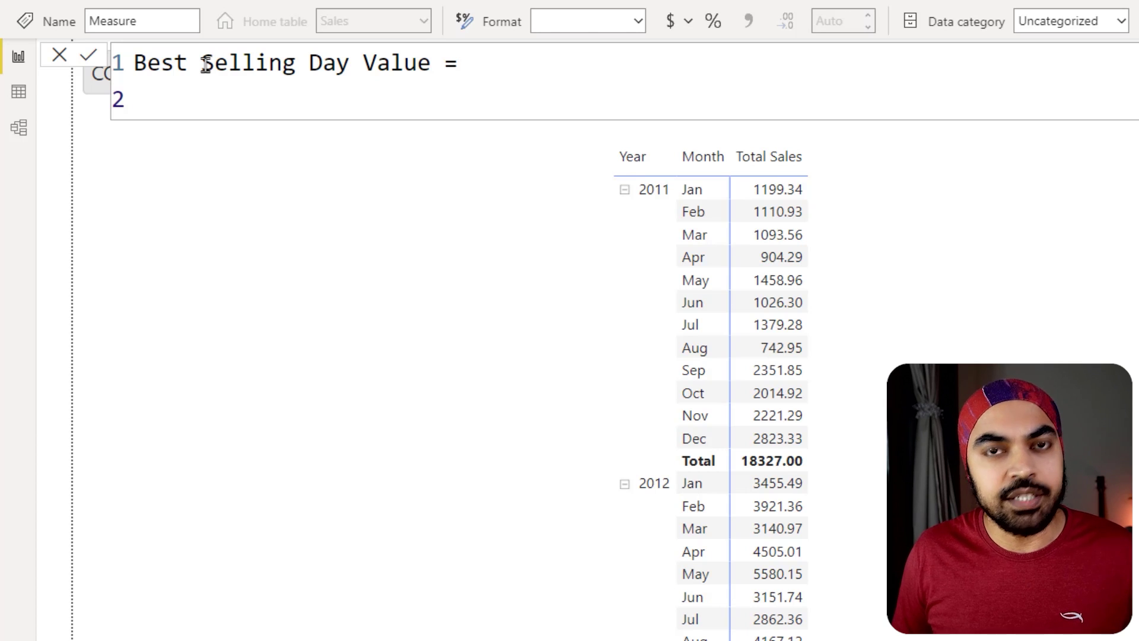
Begin the measure's formula with a MAXX function that iterates over the 'Calendar' table.
{"action": "type", "text": "maxx"}
{"action": "key", "text": "Tab"}
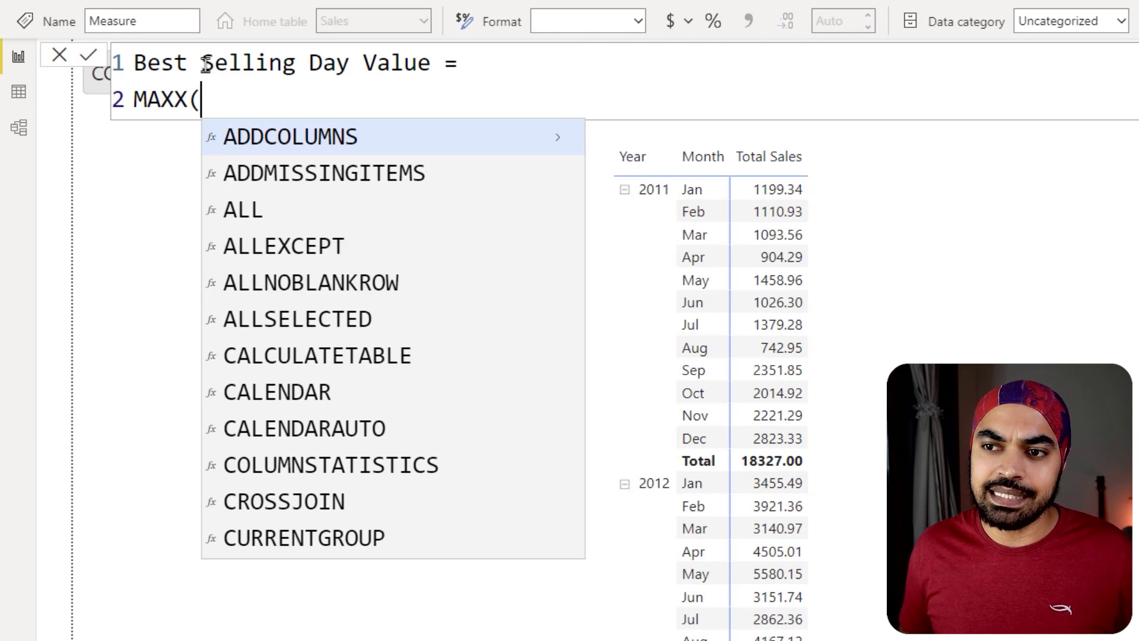
{"action": "key", "text": "shift+Return"}
{"action": "key", "text": "Escape"}
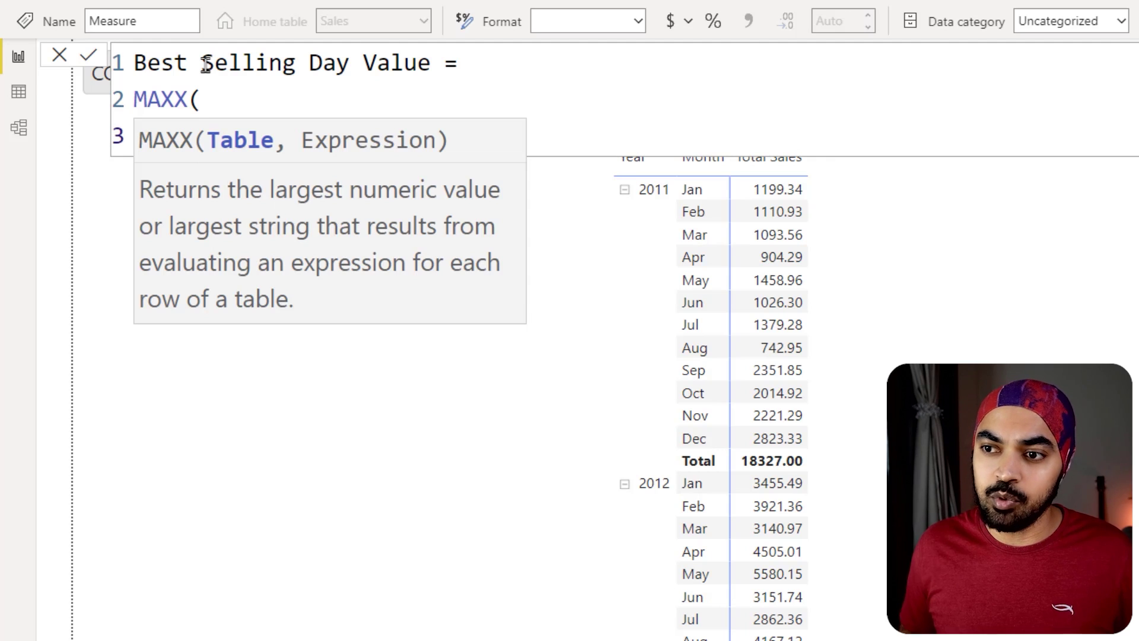
{"action": "type", "text": "cal"}
{"action": "key", "text": "Escape"}
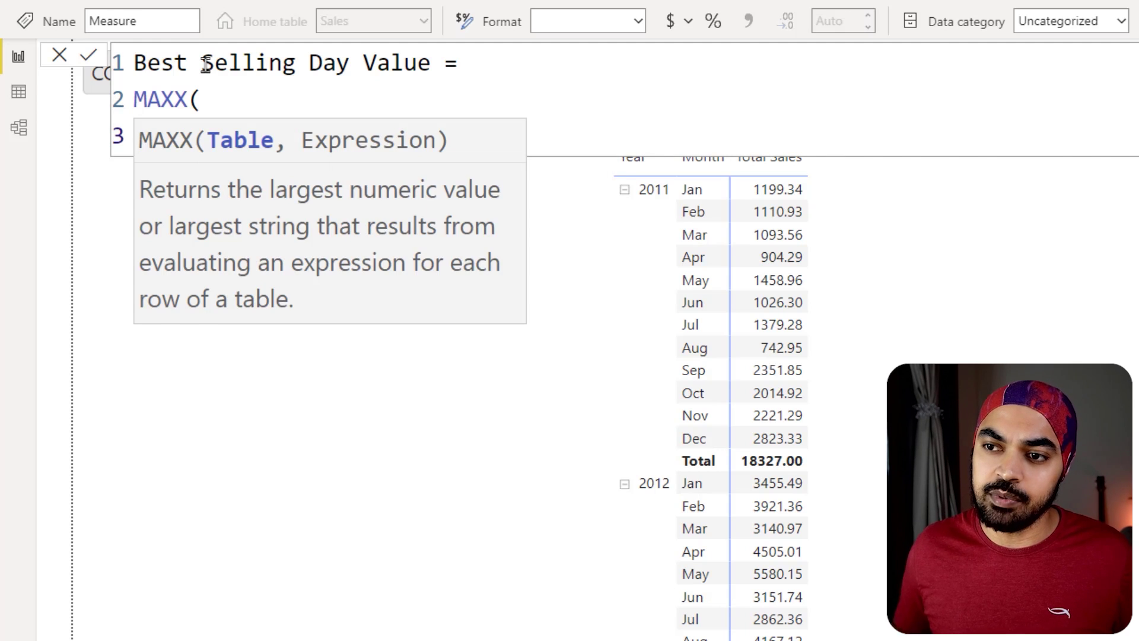
{"action": "left_click", "coordinate": [364, 138]}
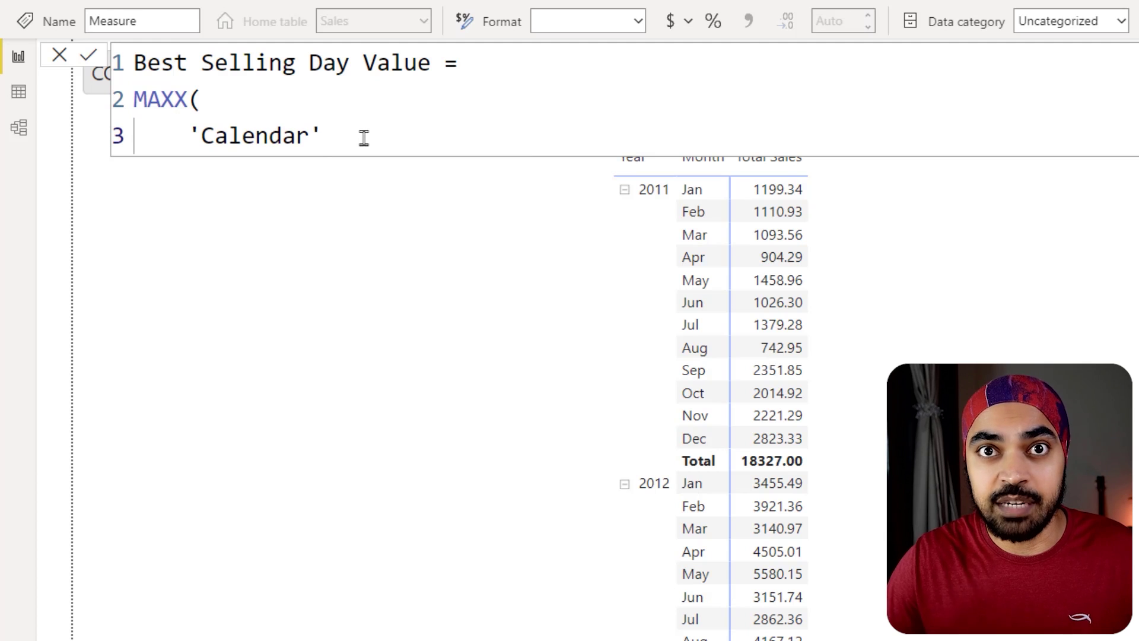
{"action": "type", "text": ","}
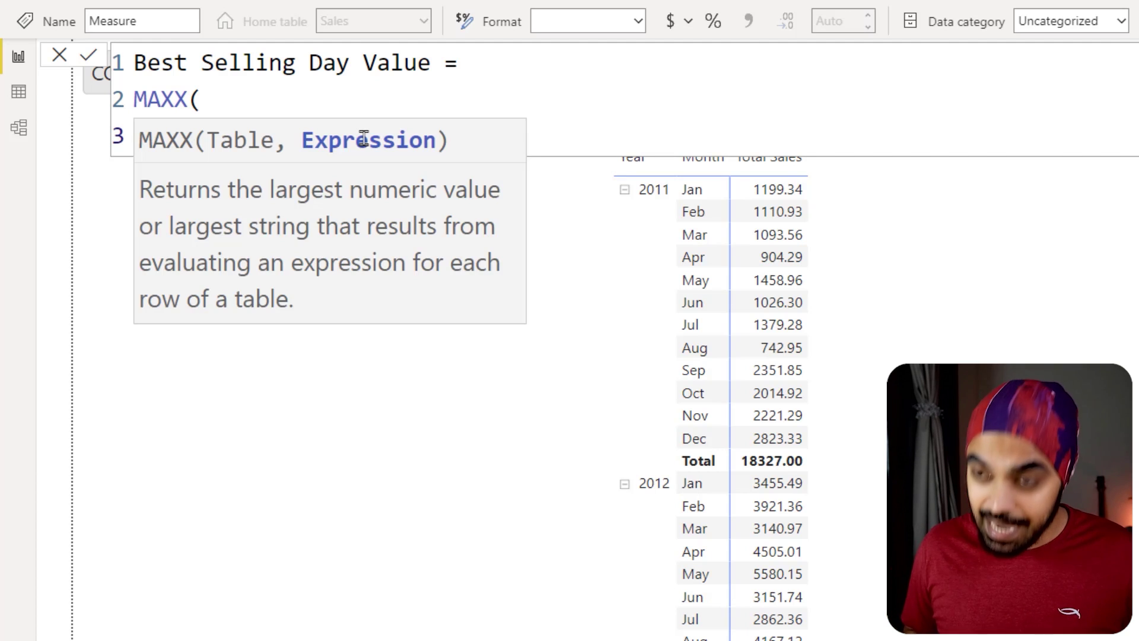
Use [Total Sales] as the MAXX expression, close the function and commit the Best Selling Day Value measure.
{"action": "key", "text": "Return"}
{"action": "type", "text": "["}
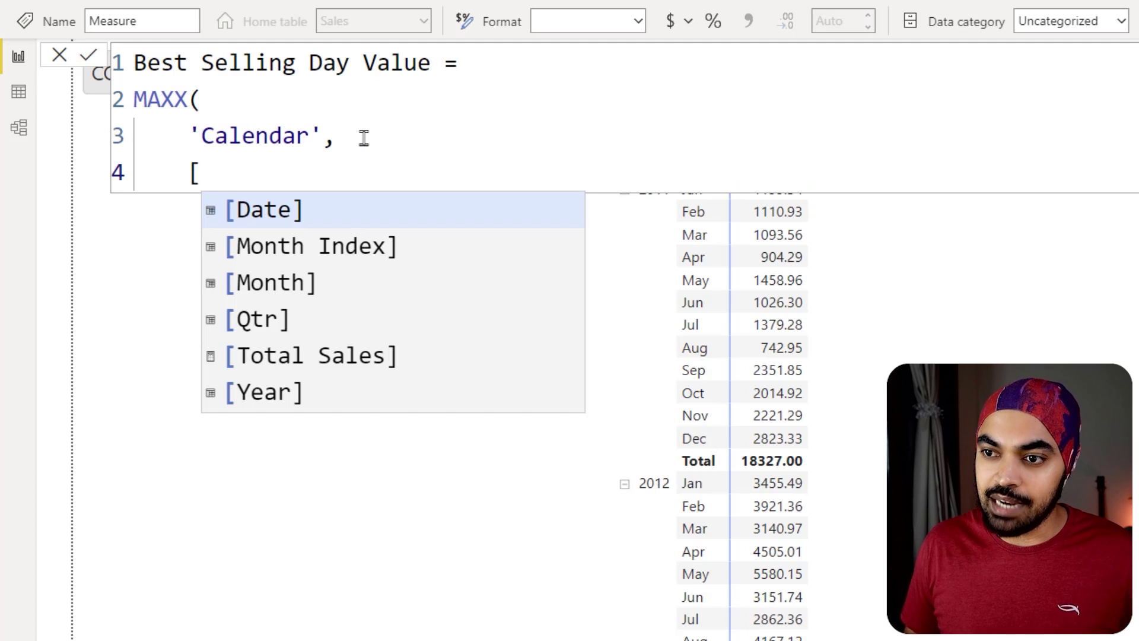
{"action": "key", "text": "Down"}
{"action": "key", "text": "Down"}
{"action": "key", "text": "Down"}
{"action": "key", "text": "Down"}
{"action": "key", "text": "Tab"}
{"action": "key", "text": "Return"}
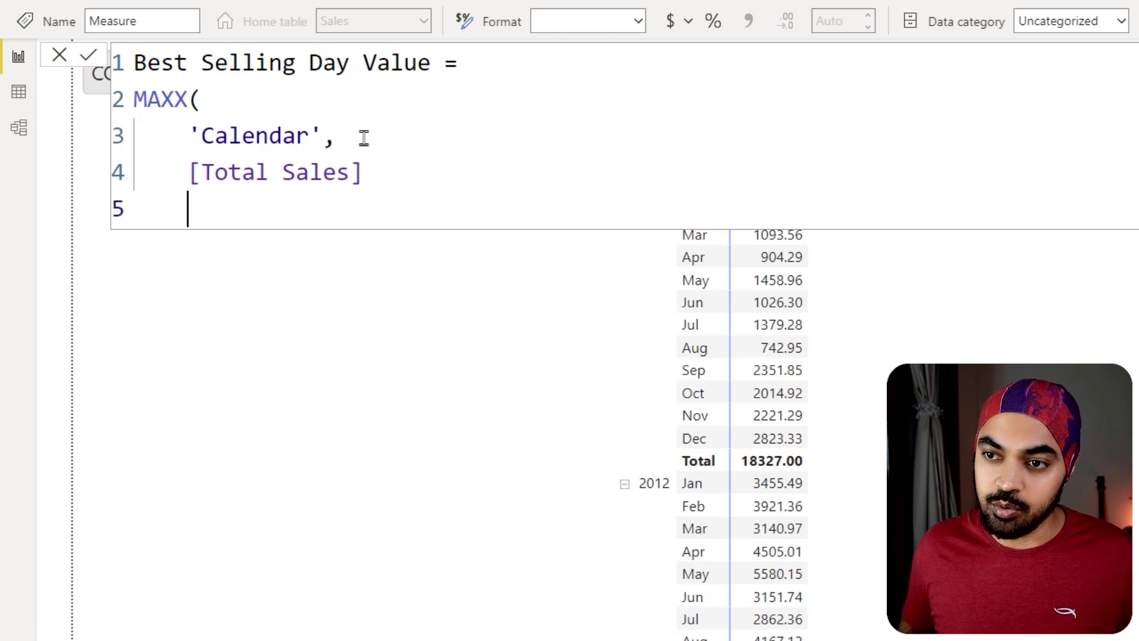
{"action": "type", "text": ")"}
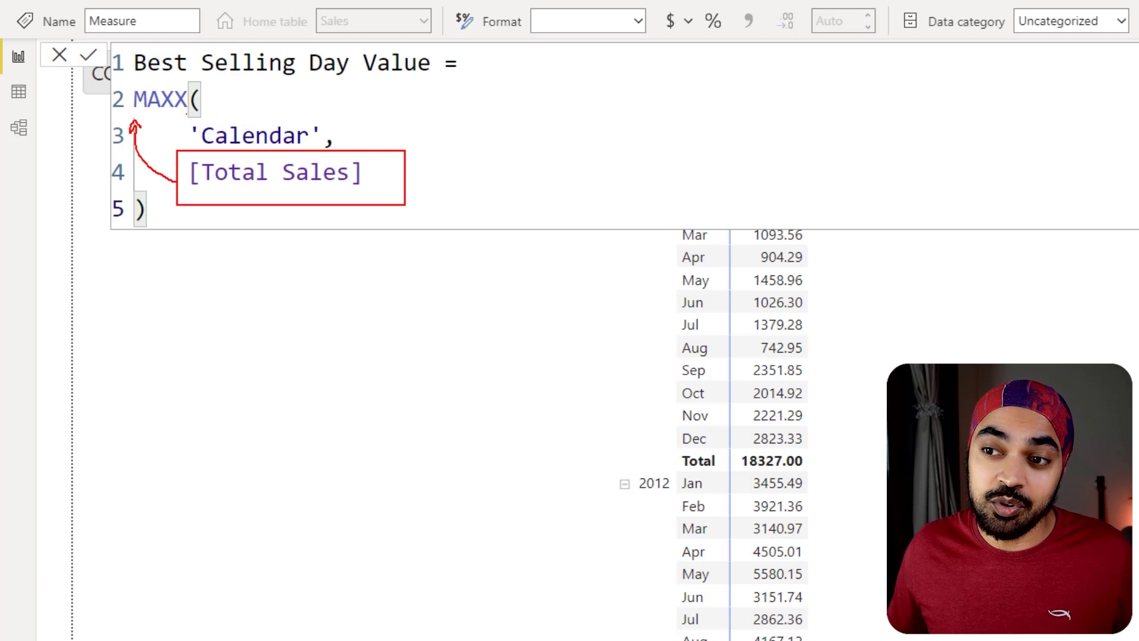
{"action": "mouse_move", "coordinate": [186, 113]}
{"action": "left_mouse_down"}
{"action": "mouse_move", "coordinate": [324, 149]}
{"action": "mouse_move", "coordinate": [421, 145]}
{"action": "left_mouse_up"}
{"action": "key", "text": "Escape"}
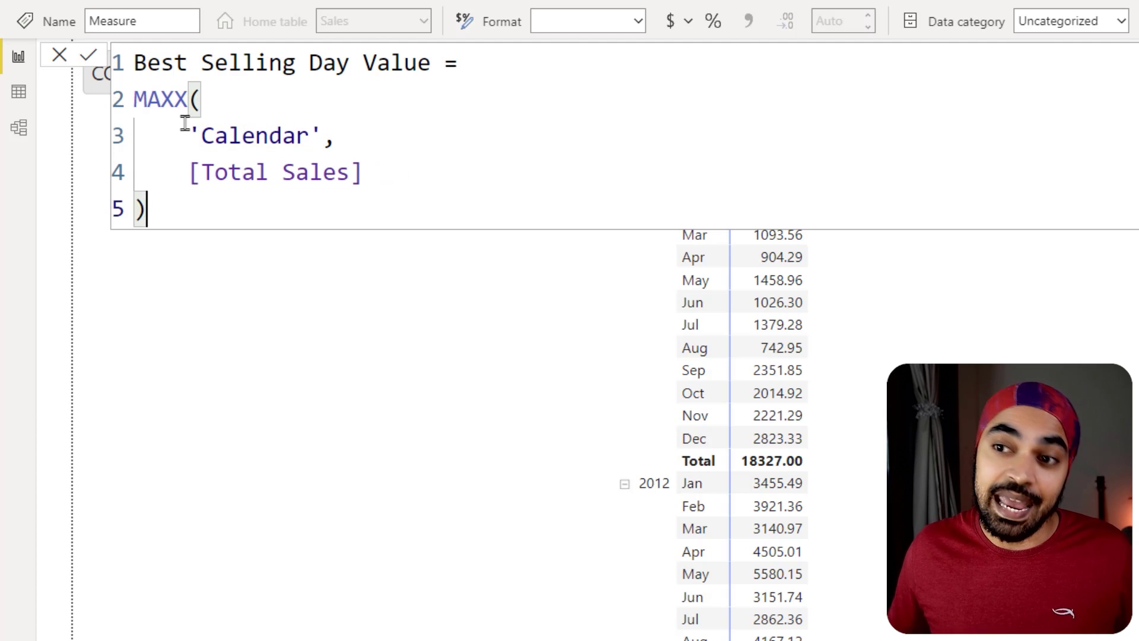
{"action": "key", "text": "Return"}
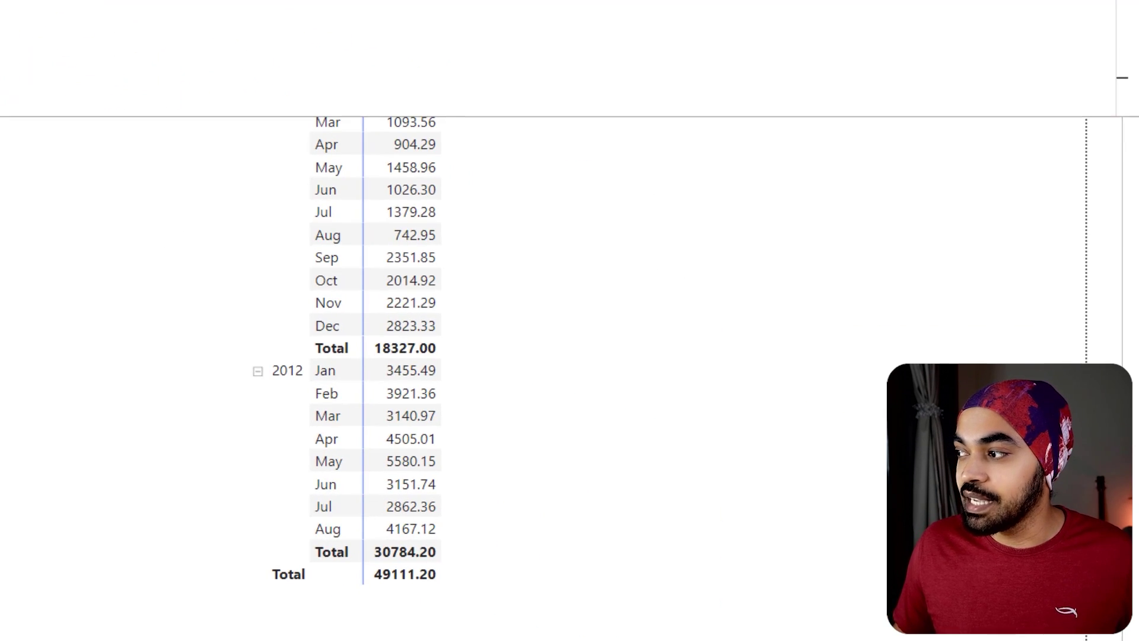
Add the Best Selling Day Value measure to the matrix and mark up its January and February 2011 values.
{"action": "left_click_drag", "start_coordinate": [1133, 202], "coordinate": [526, 77]}
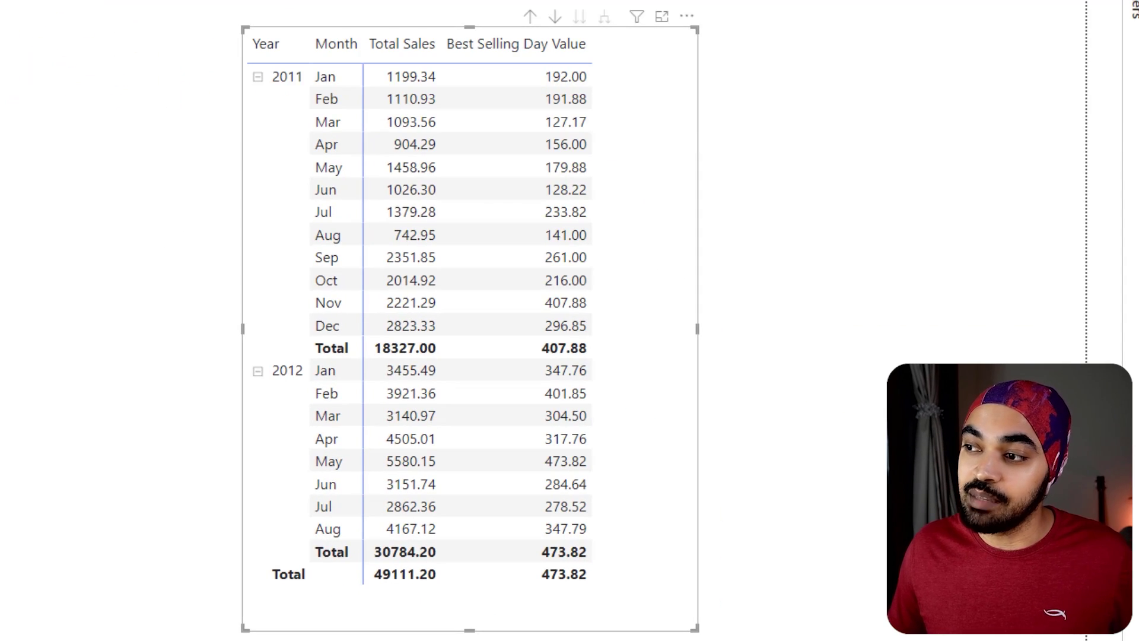
{"action": "mouse_move", "coordinate": [595, 80]}
{"action": "left_mouse_down"}
{"action": "mouse_move", "coordinate": [607, 70]}
{"action": "mouse_move", "coordinate": [614, 99]}
{"action": "left_mouse_up"}
{"action": "left_click_drag", "start_coordinate": [615, 142], "coordinate": [623, 136]}
{"action": "key", "text": "Escape"}
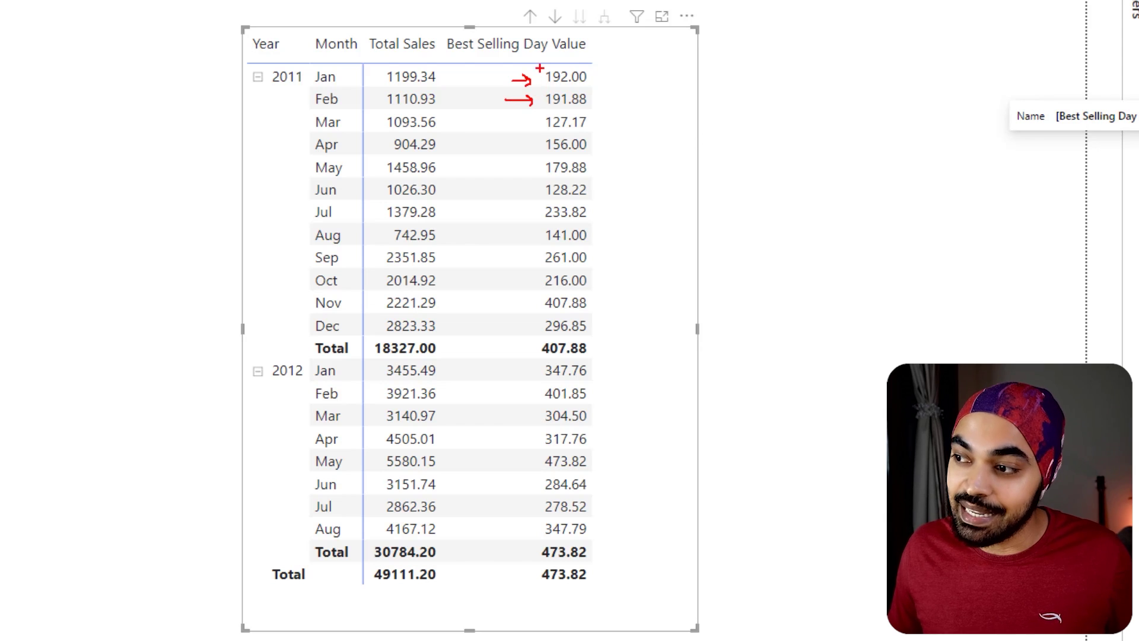
{"action": "mouse_move", "coordinate": [532, 63]}
{"action": "left_mouse_down"}
{"action": "mouse_move", "coordinate": [585, 109]}
{"action": "mouse_move", "coordinate": [602, 110]}
{"action": "left_mouse_up"}
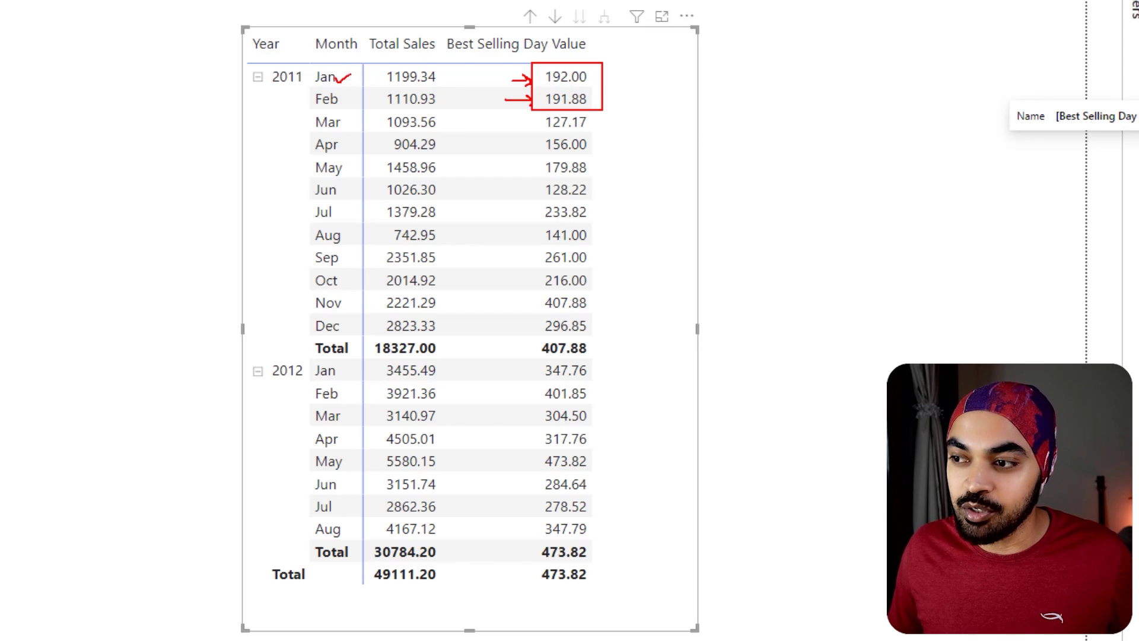
{"action": "key", "text": "Escape"}
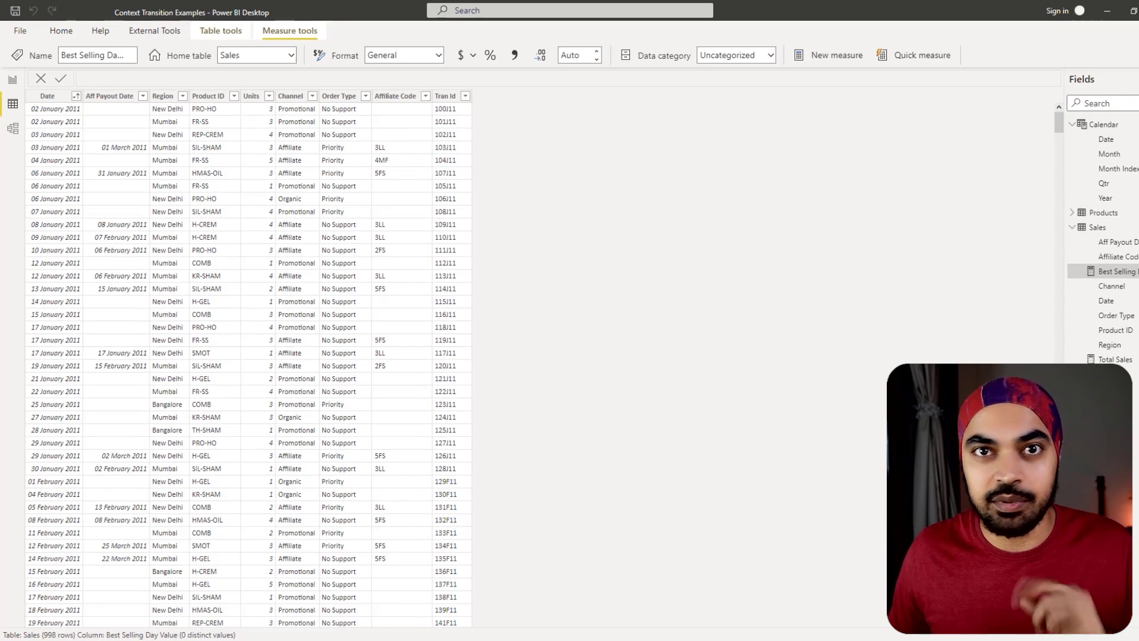
Start a new calculated column in the Sales table named Total Sales, with its formula on a second line.
{"action": "right_click", "coordinate": [654, 164]}
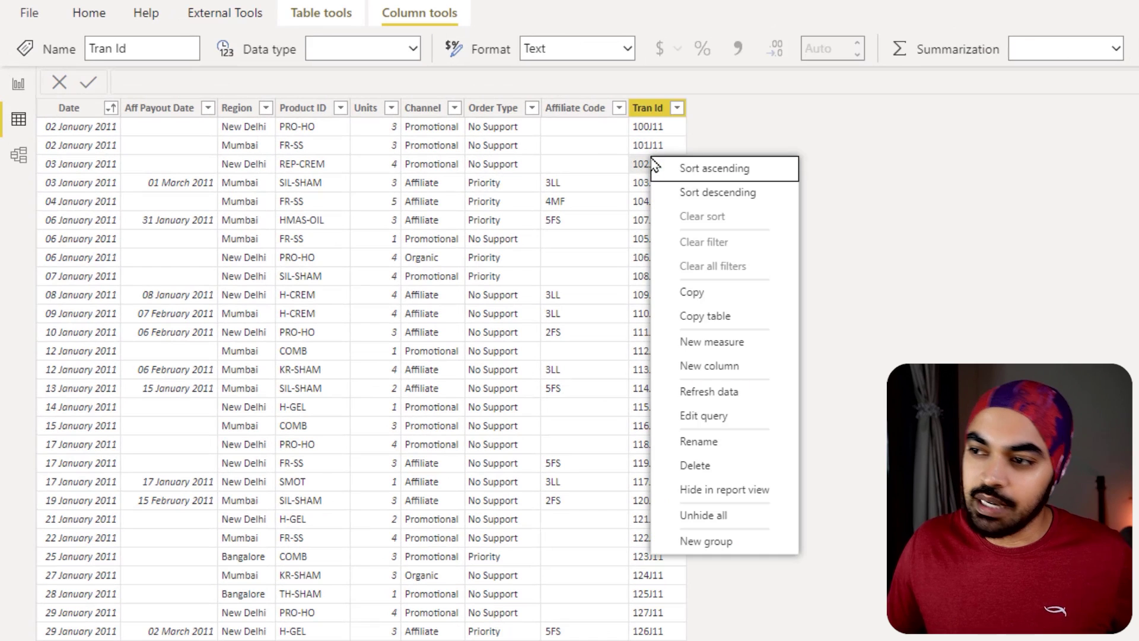
{"action": "key", "text": "Escape"}
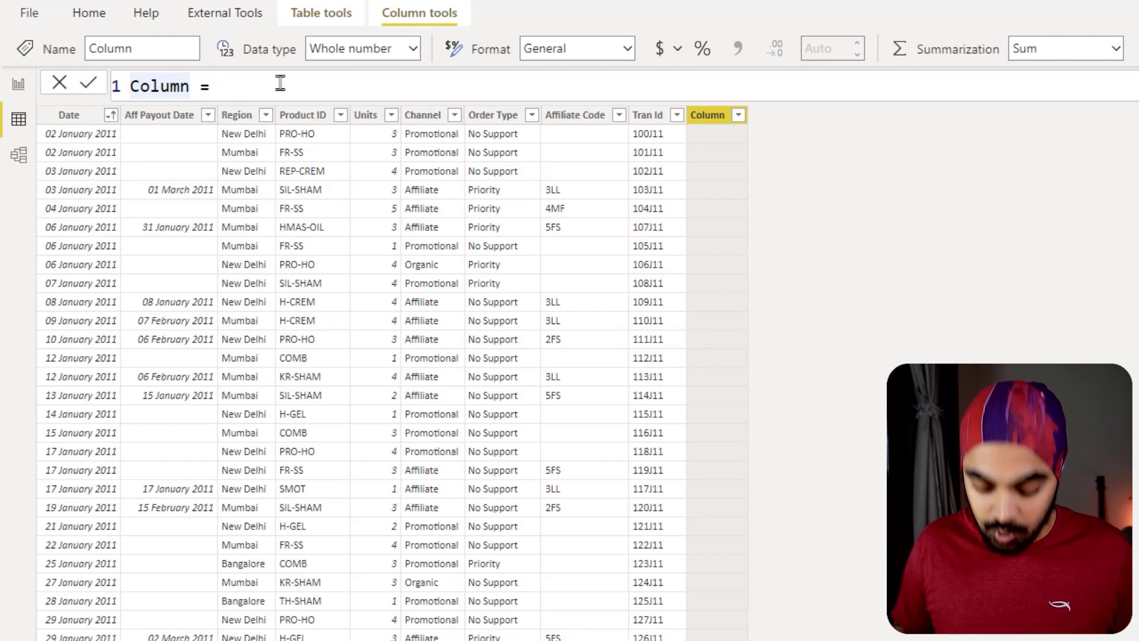
{"action": "type", "text": "Total Sales"}
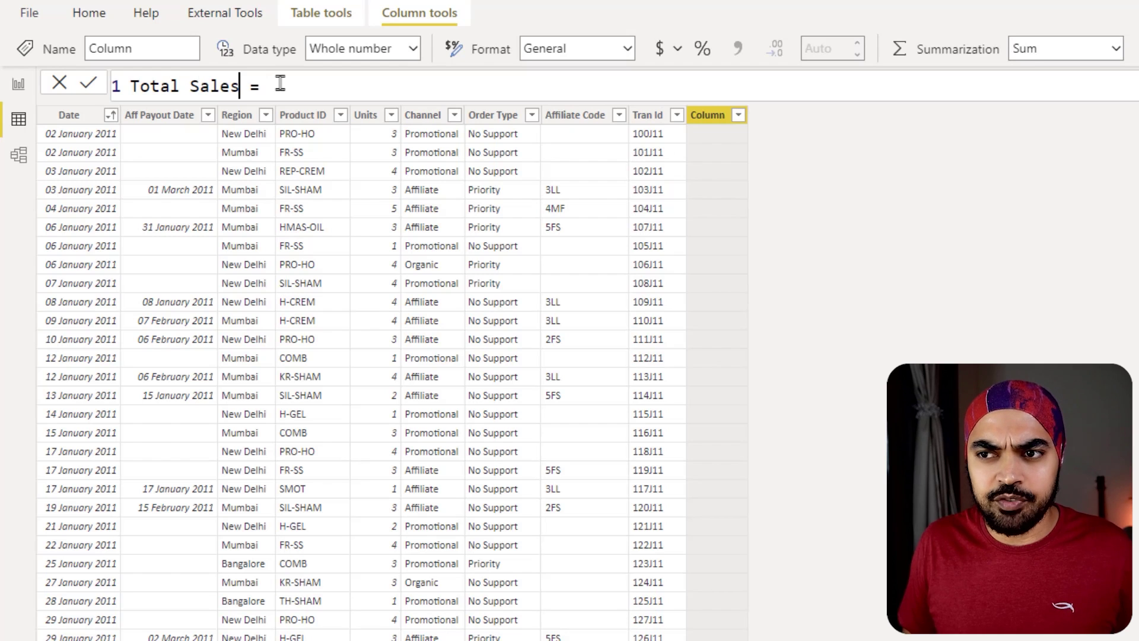
{"action": "left_click", "coordinate": [280, 83]}
{"action": "key", "text": "shift+Return"}
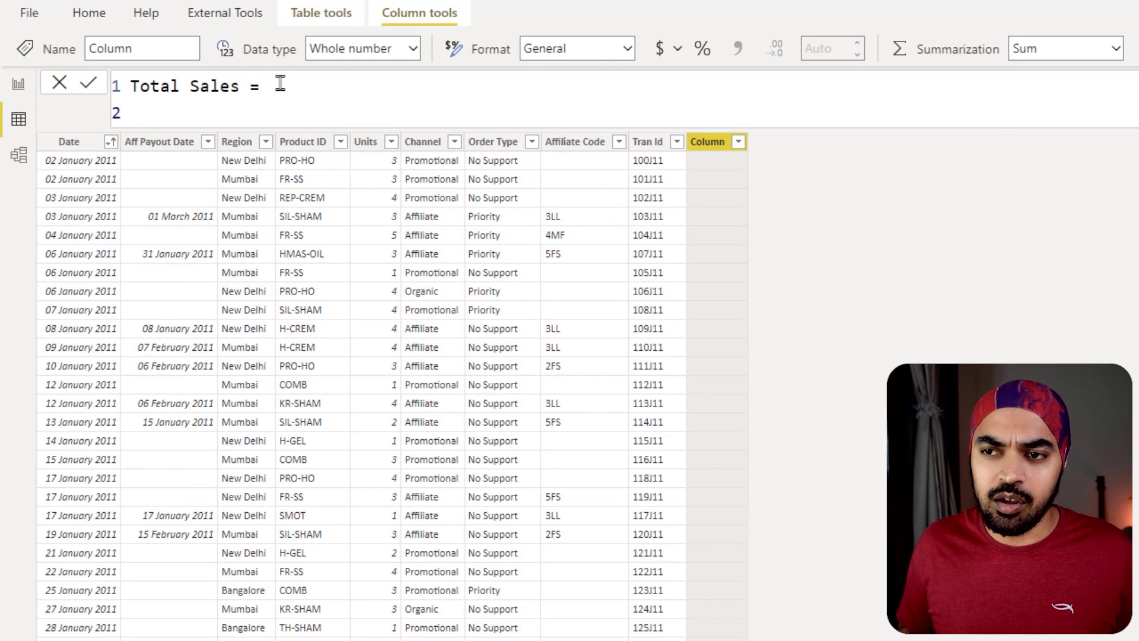
Enter RELATED(Products[Price]) * Sales[Units] as the new Sales column's formula and try to commit it.
{"action": "type", "text": "lr"}
{"action": "key", "text": "BackSpace"}
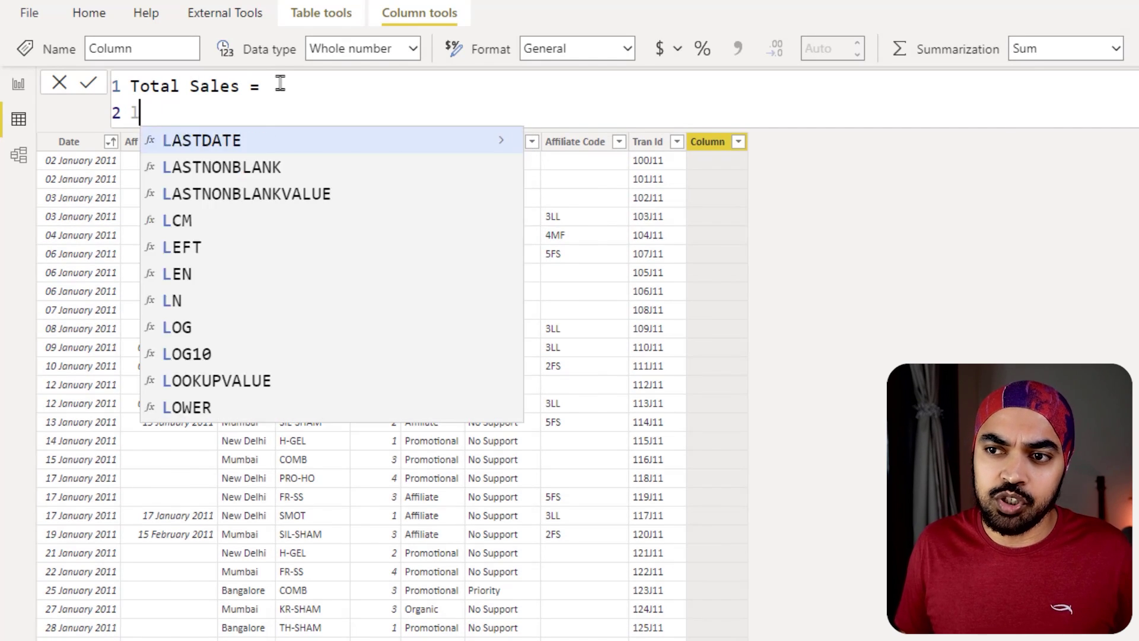
{"action": "key", "text": "BackSpace"}
{"action": "type", "text": "RELATED(p"}
{"action": "key", "text": "Down"}
{"action": "key", "text": "Down"}
{"action": "key", "text": "Down"}
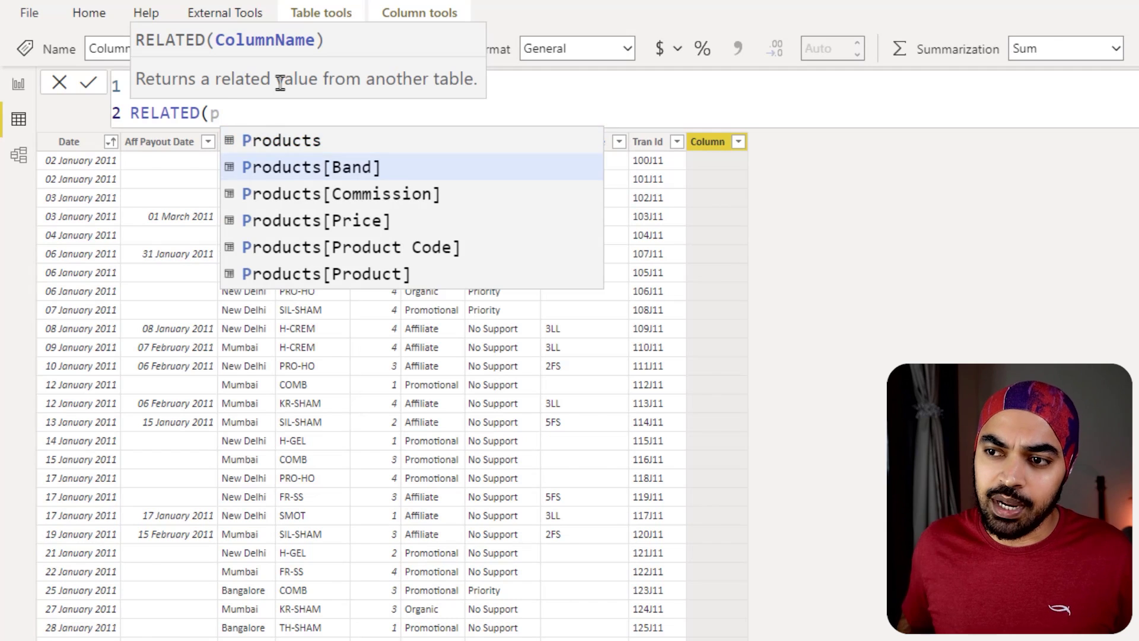
{"action": "key", "text": "Tab"}
{"action": "type", "text": ") * unit"}
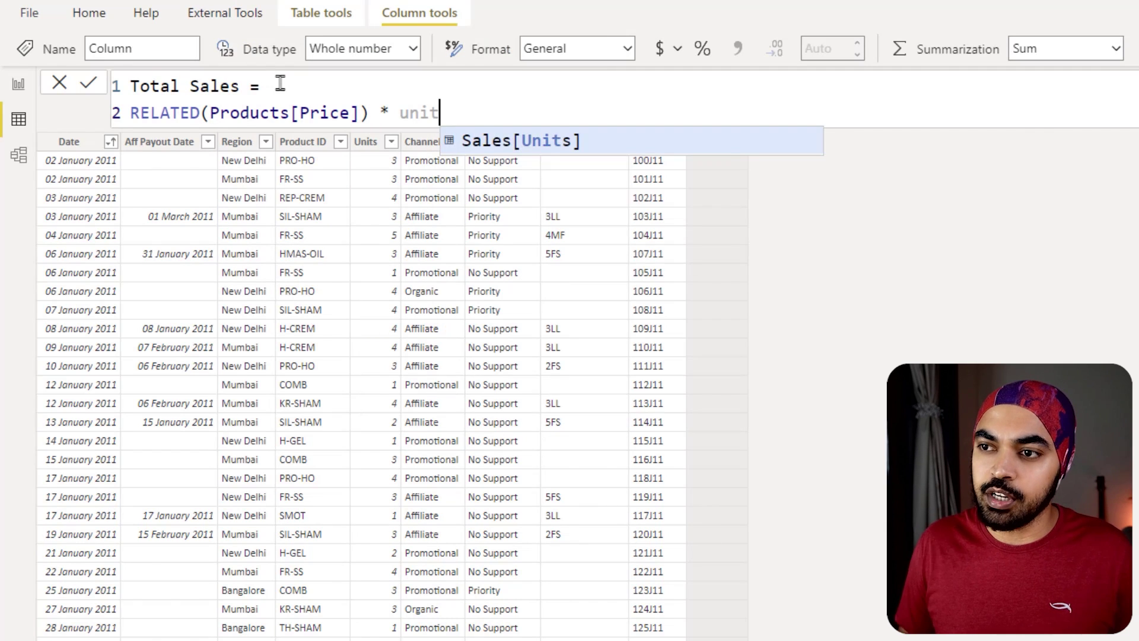
{"action": "key", "text": "Tab"}
{"action": "key", "text": "Return"}
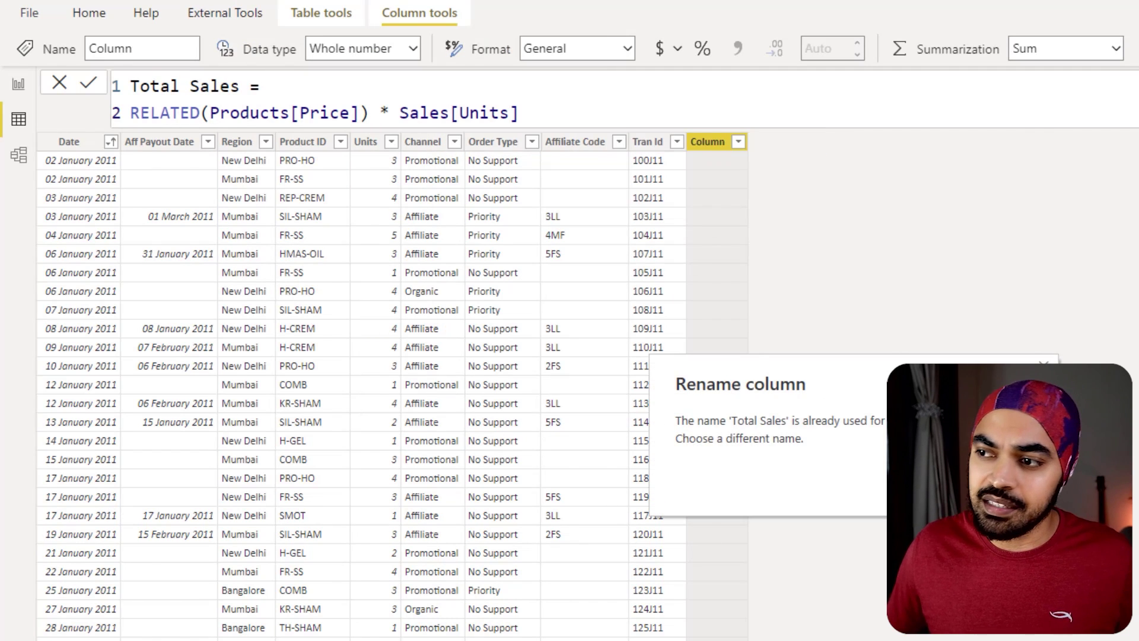
Rename the new Sales column as Total Sales Col DOnt Create That and commit it.
{"action": "left_click", "coordinate": [202, 110]}
{"action": "left_click", "coordinate": [180, 86]}
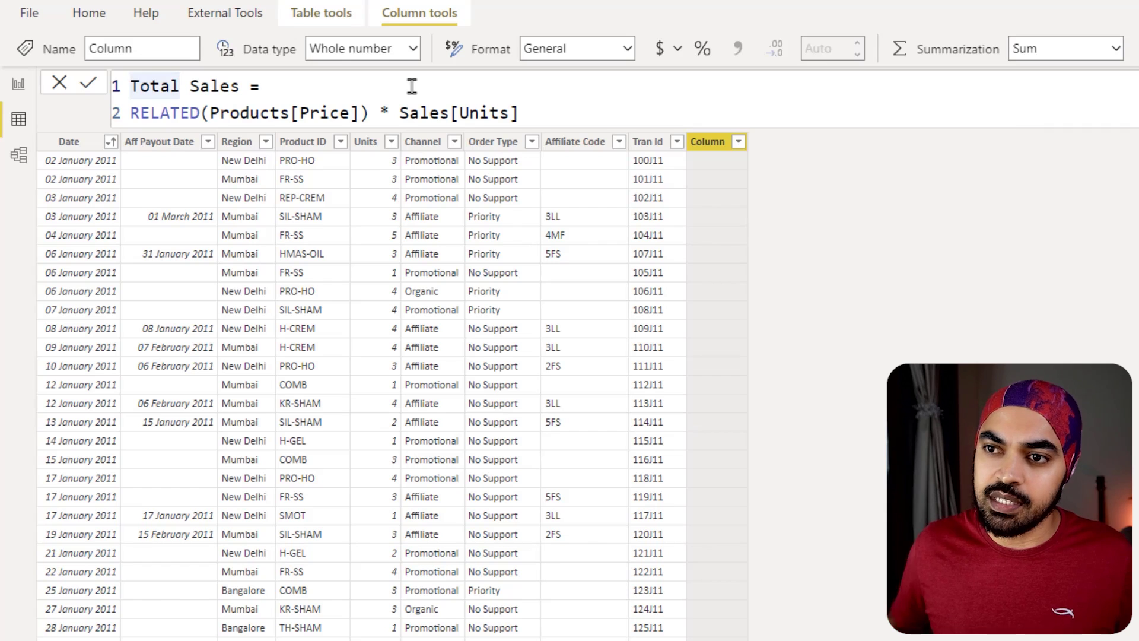
{"action": "key", "text": "ctrl+Right"}
{"action": "type", "text": "Col DO"}
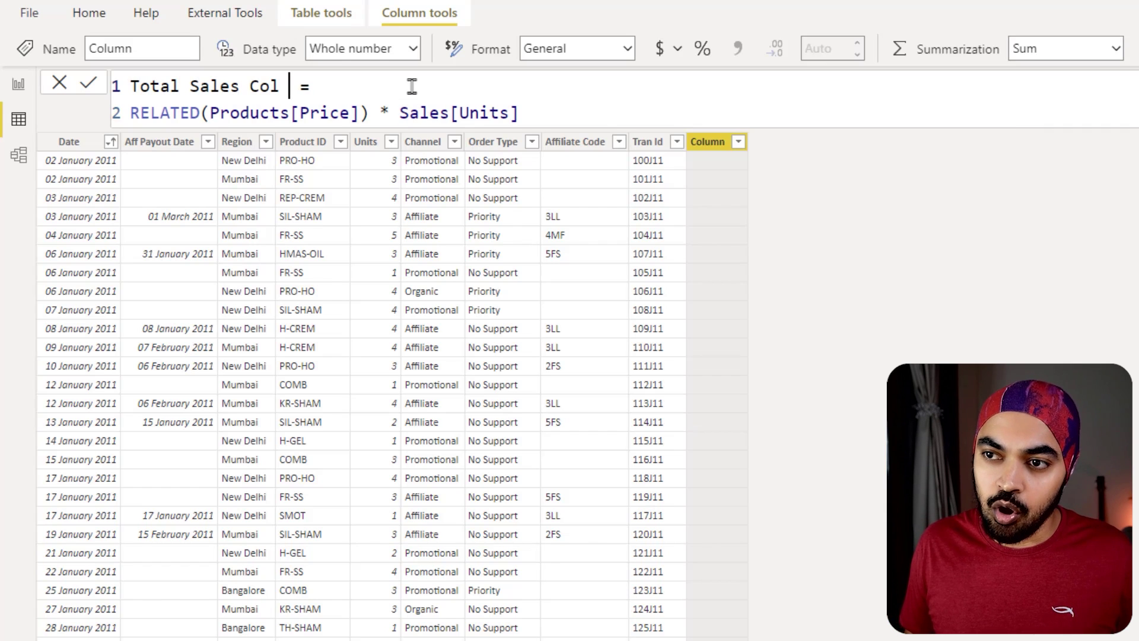
{"action": "type", "text": "nt Create That"}
{"action": "key", "text": "Return"}
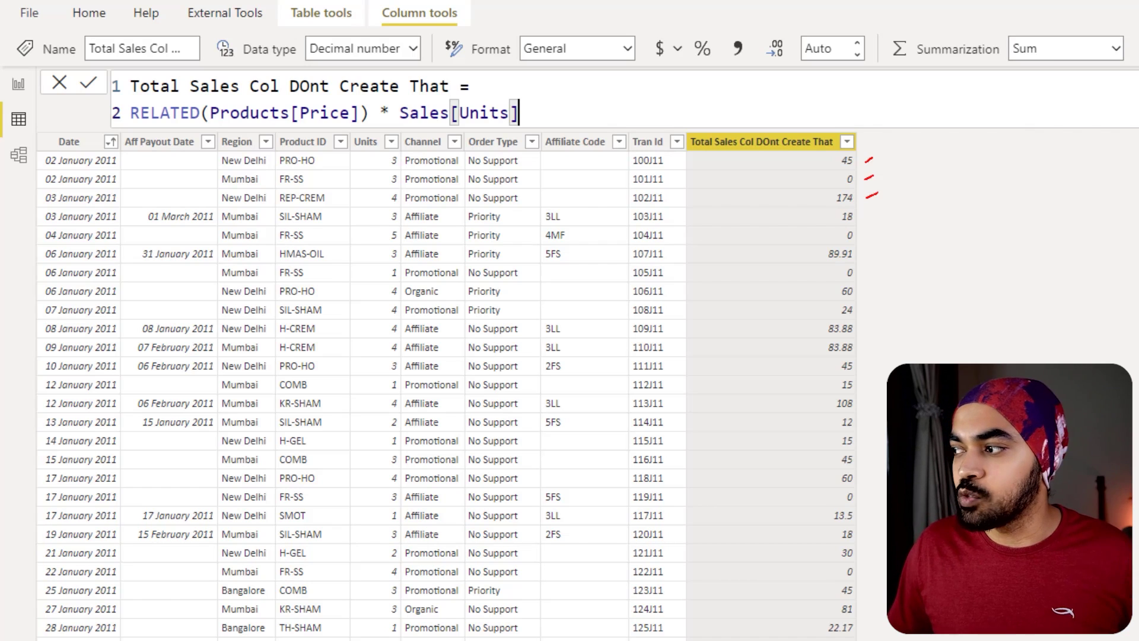
{"action": "key", "text": "Escape"}
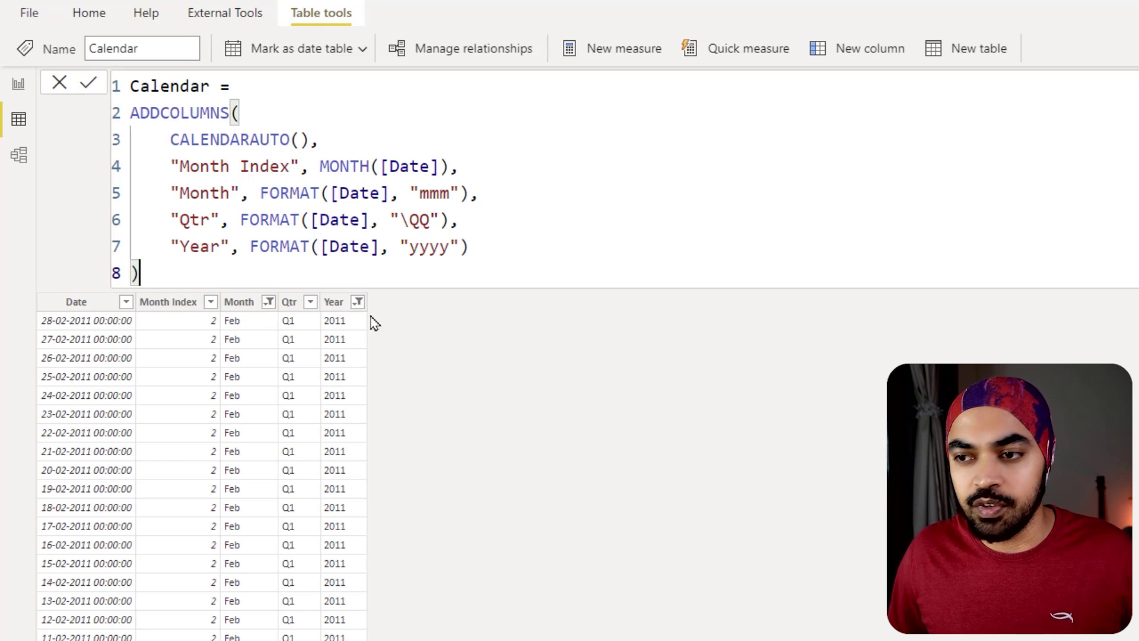
Clear all filters on the Calendar table.
{"action": "left_click", "coordinate": [350, 313]}
{"action": "right_click", "coordinate": [350, 313]}
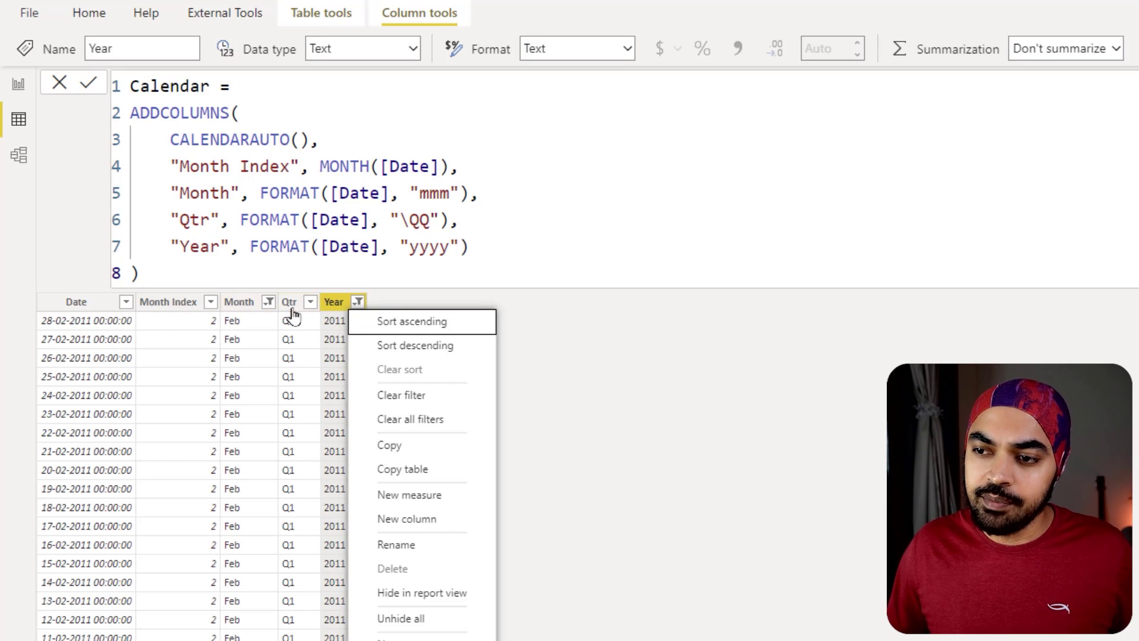
{"action": "left_click", "coordinate": [268, 303]}
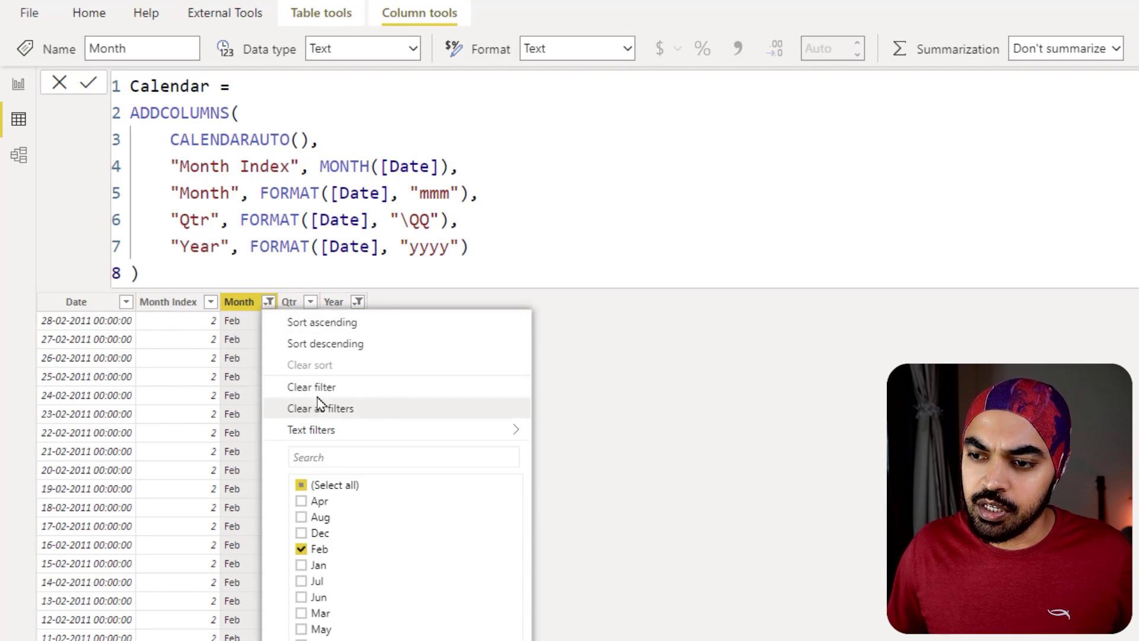
{"action": "left_click", "coordinate": [315, 394]}
Start a new Calendar column named Day Level Sales Again Dont Do it, with its formula on a second line.
{"action": "right_click", "coordinate": [337, 315]}
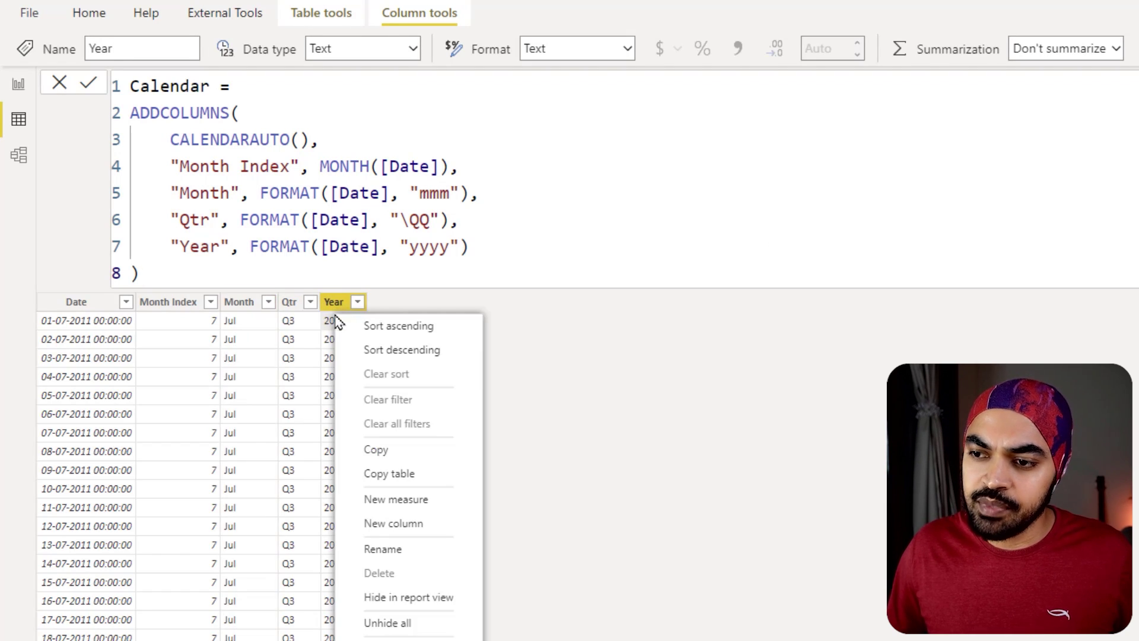
{"action": "left_click", "coordinate": [407, 525]}
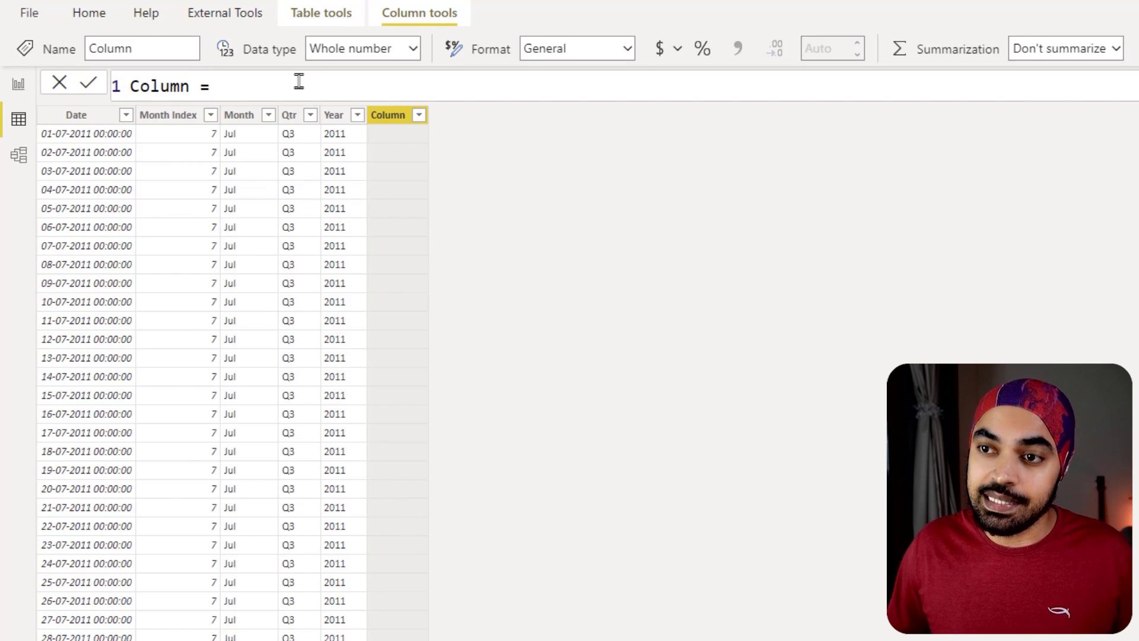
{"action": "key", "text": "ctrl+shift+Left"}
{"action": "type", "text": "Day Level Sale"}
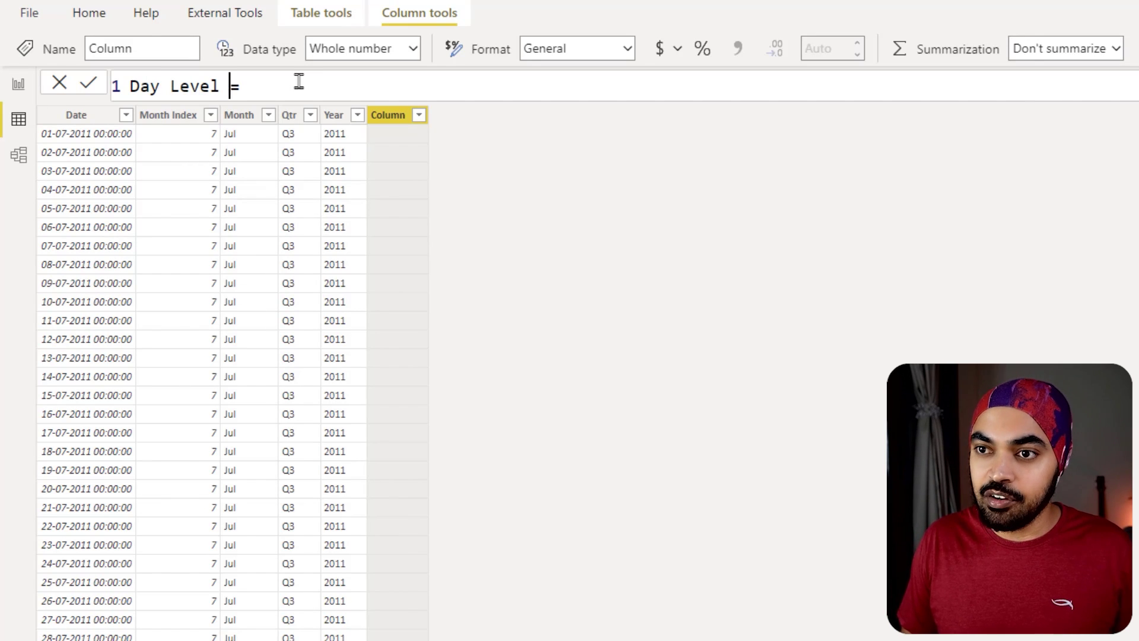
{"action": "type", "text": "s Again Dont Do it"}
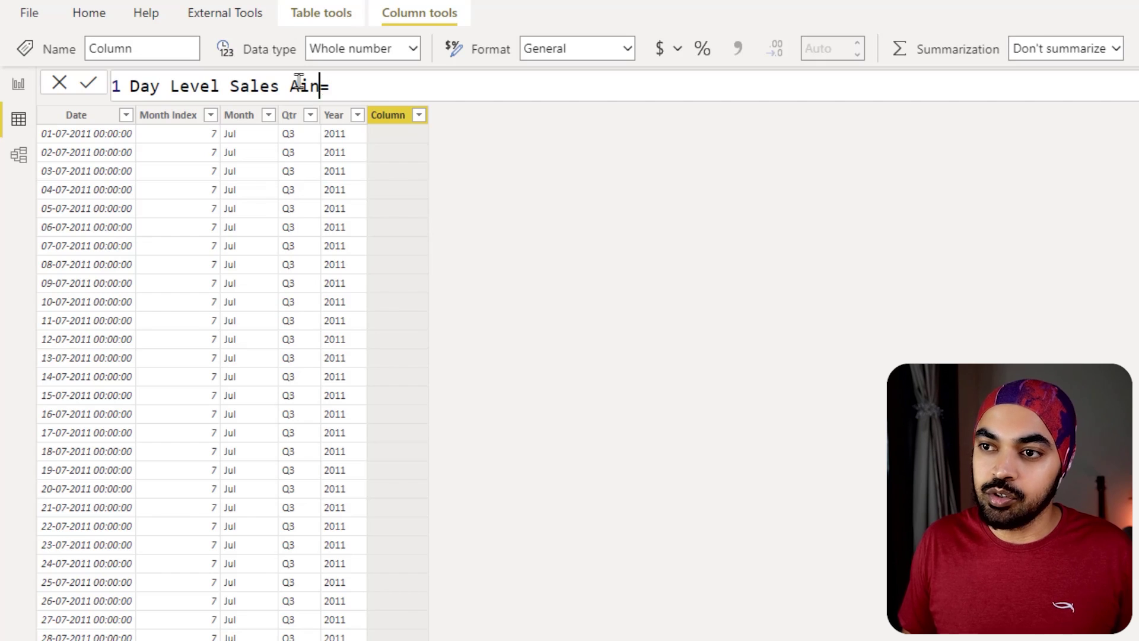
{"action": "key", "text": "End"}
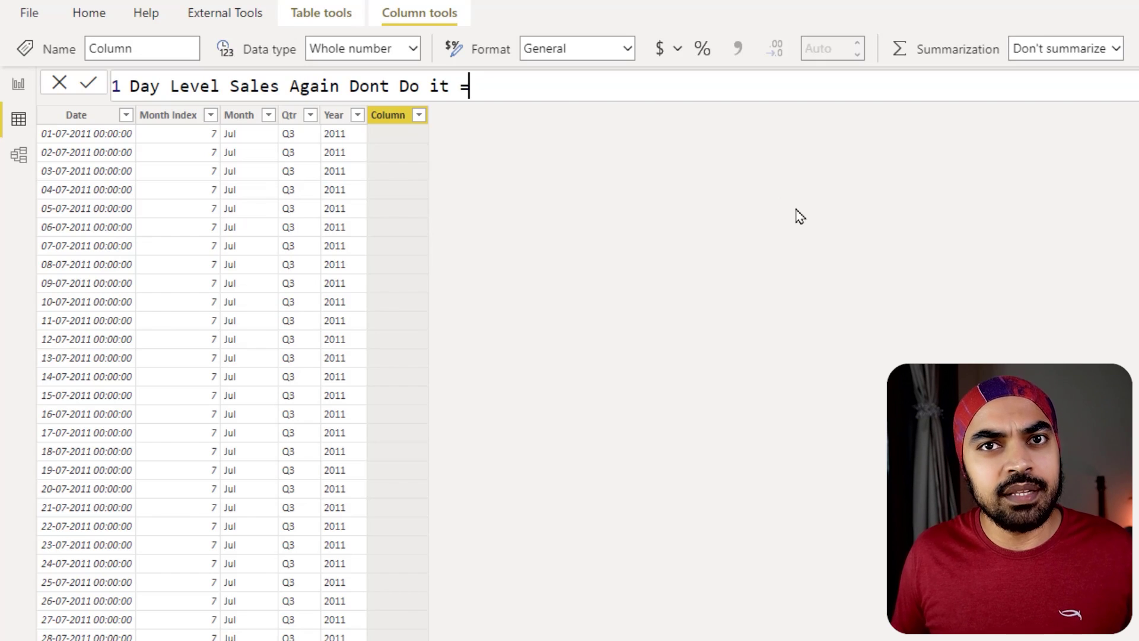
{"action": "key", "text": "shift+Return"}
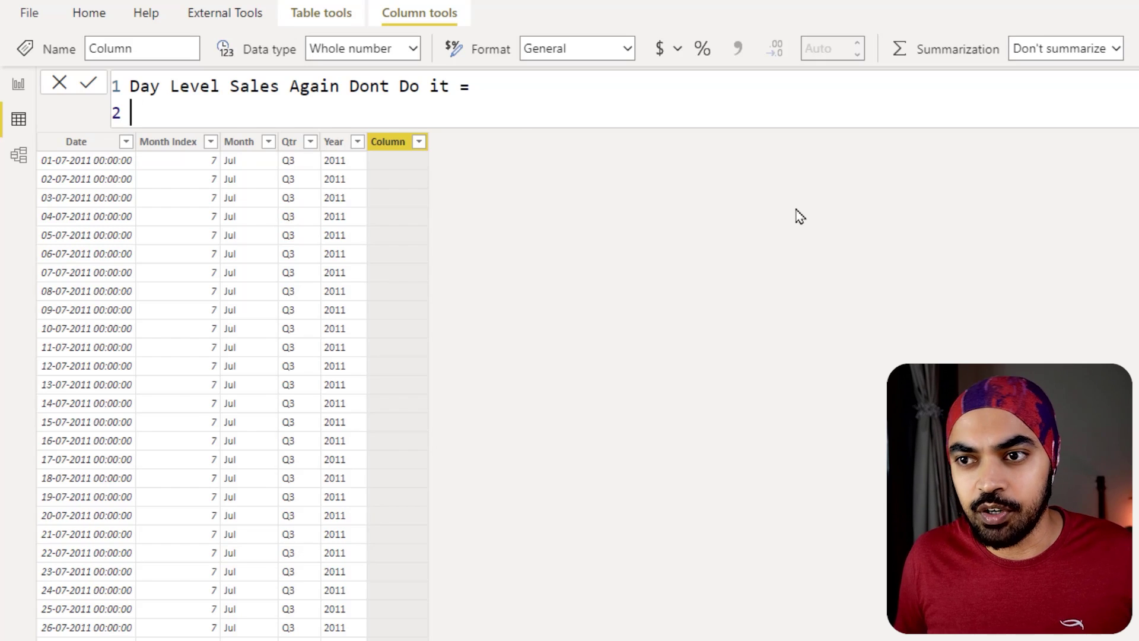
Enter RELATEDTABLE(Sales) as the formula of the new Calendar column.
{"action": "type", "text": "l"}
{"action": "key", "text": "BackSpace"}
{"action": "type", "text": "r"}
{"action": "key", "text": "Tab"}
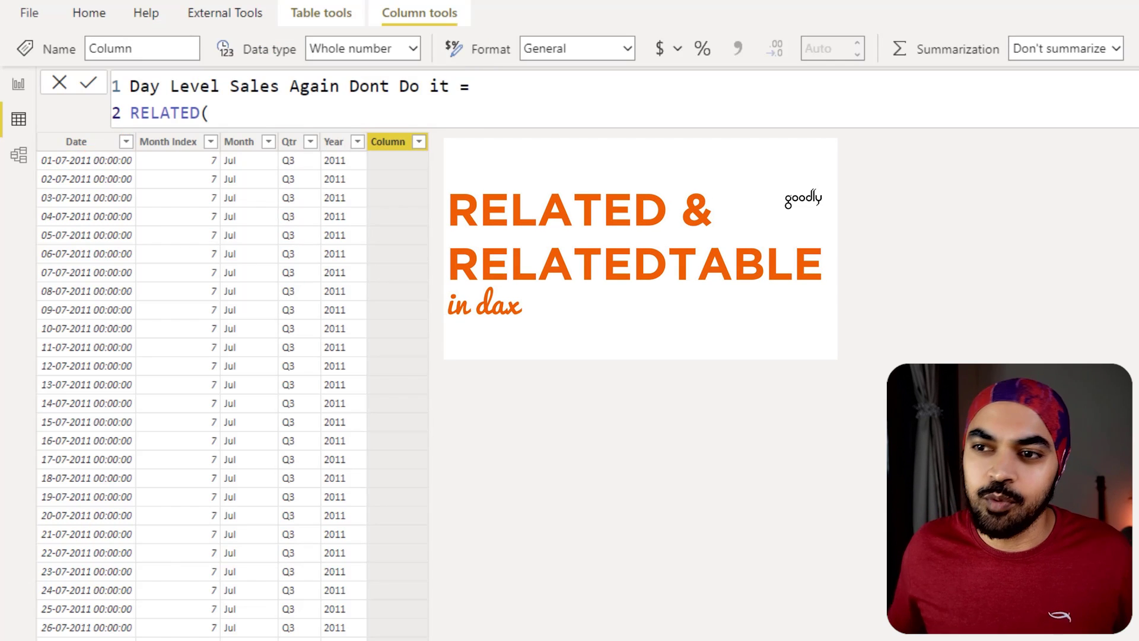
{"action": "left_click", "coordinate": [200, 112]}
{"action": "type", "text": "T"}
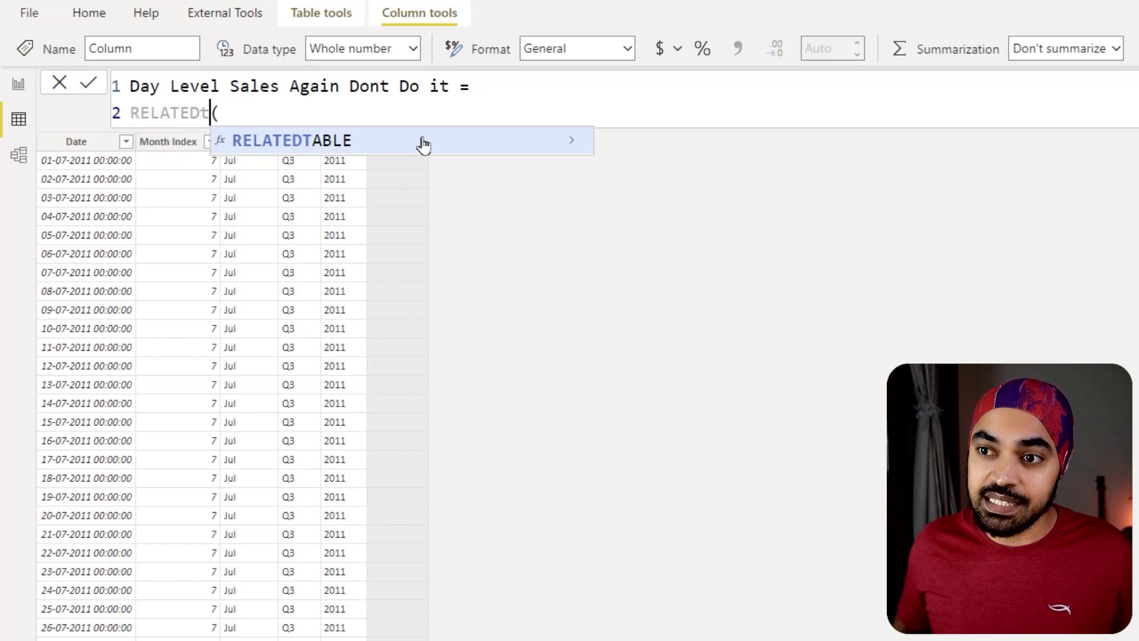
{"action": "key", "text": "Tab"}
{"action": "key", "text": "Down"}
{"action": "type", "text": "Sales"}
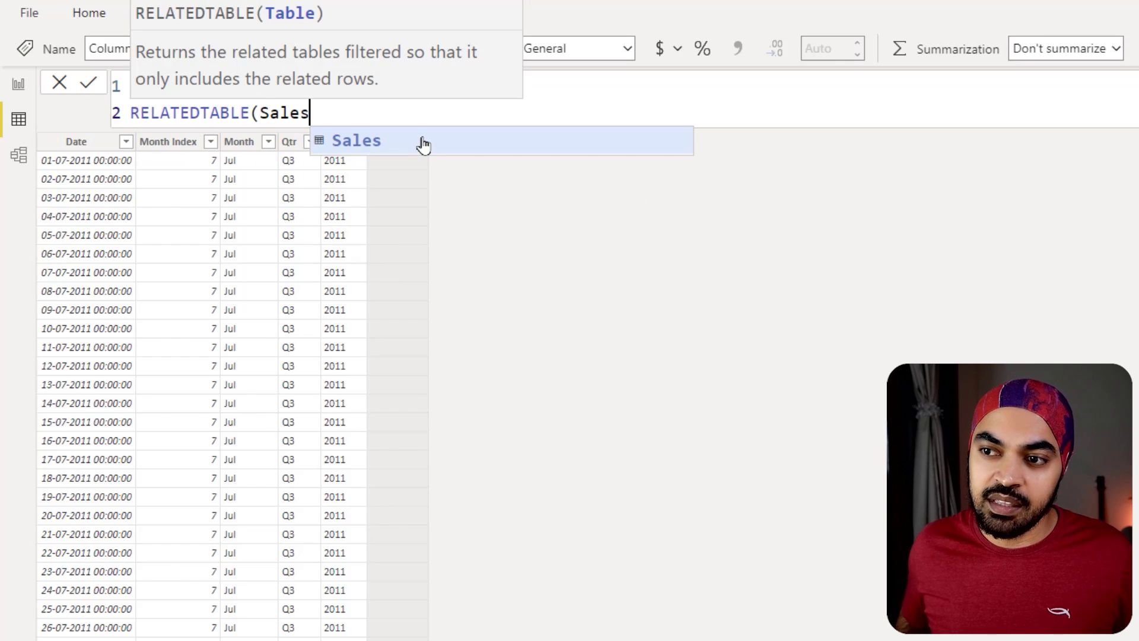
{"action": "type", "text": ")"}
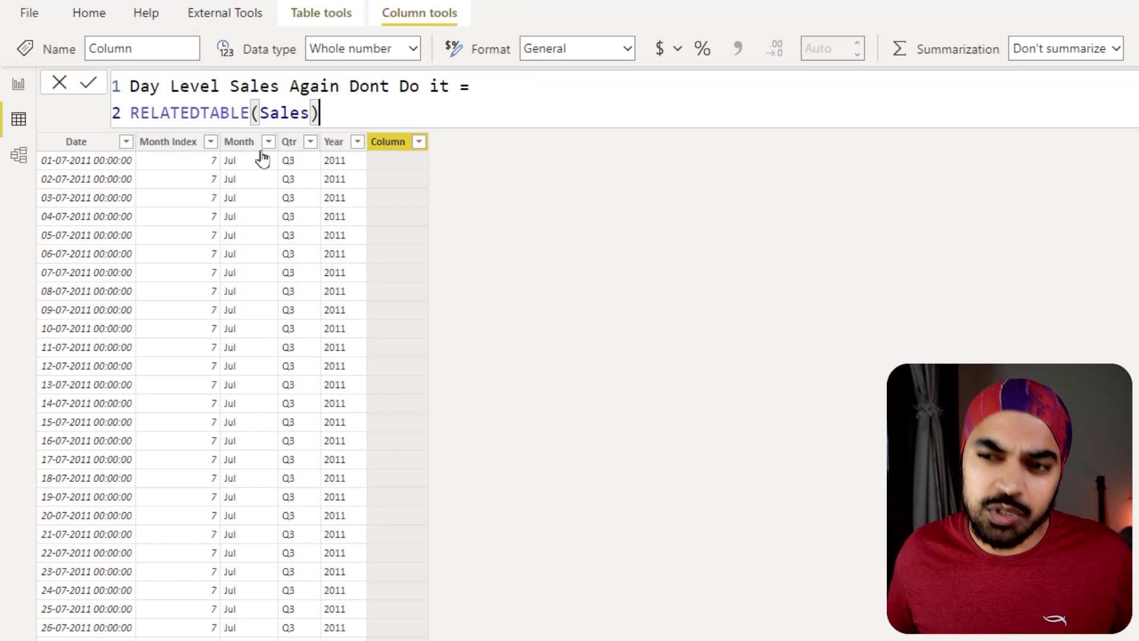
Mark up the first Calendar date and the Sales argument of RELATEDTABLE, then clear the annotations.
{"action": "left_click_drag", "start_coordinate": [36, 148], "coordinate": [124, 169]}
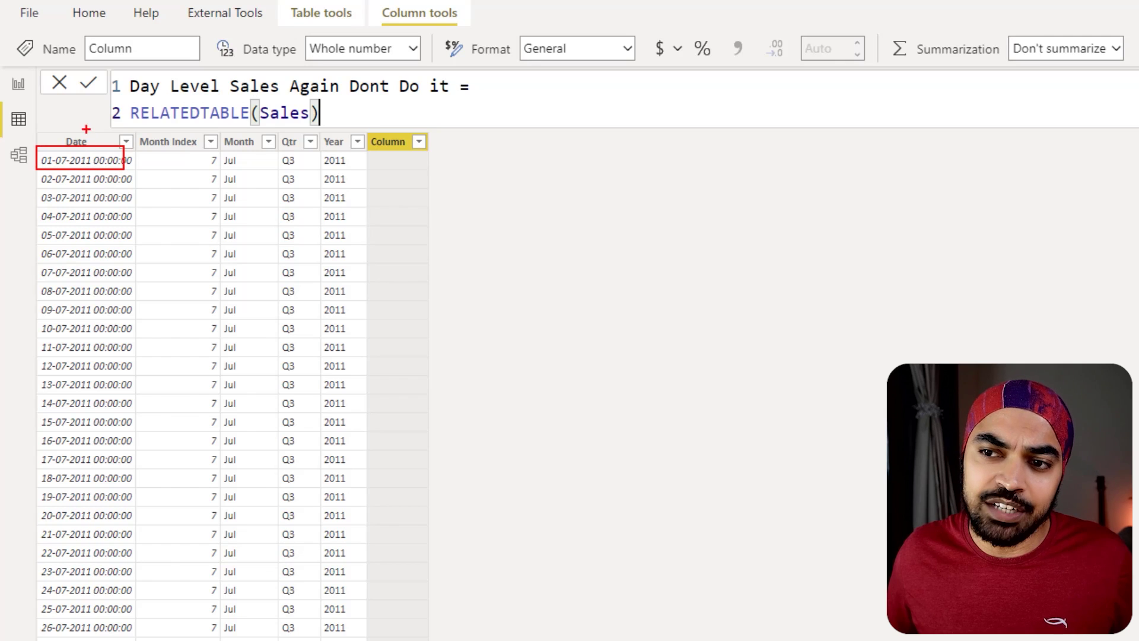
{"action": "left_click_drag", "start_coordinate": [295, 99], "coordinate": [321, 109]}
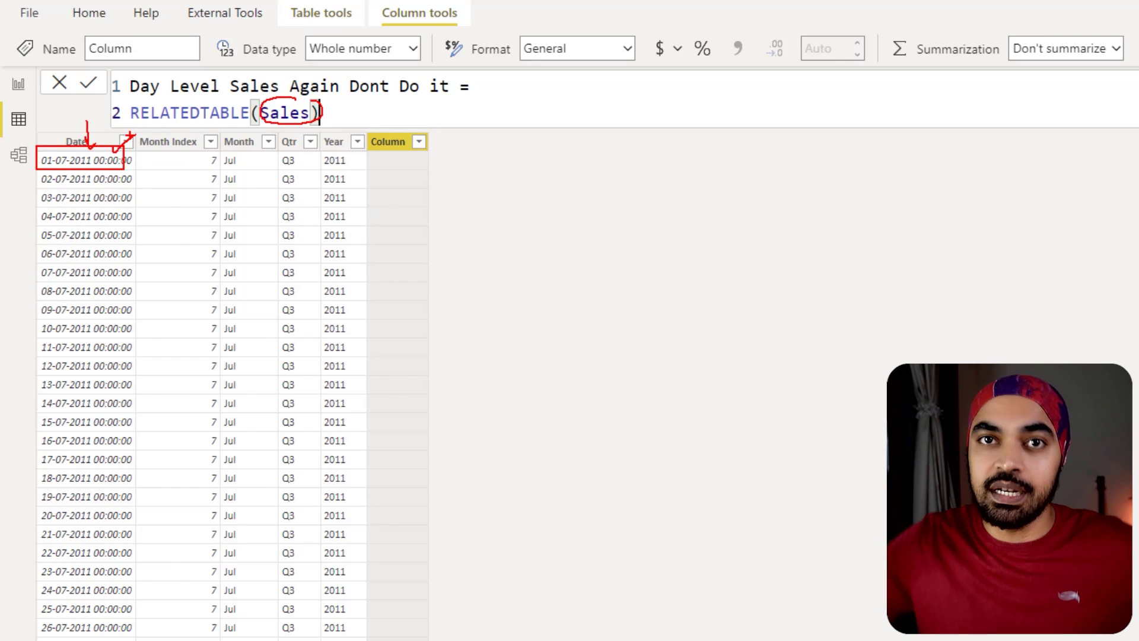
{"action": "key", "text": "Escape"}
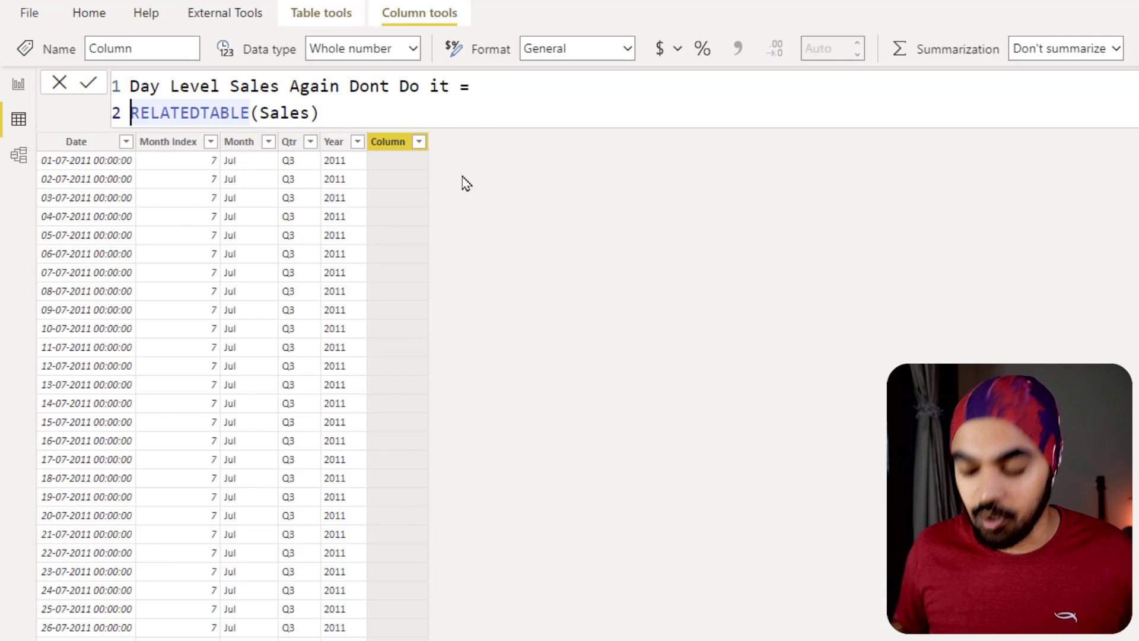
Open a SUMX function on the line above RELATEDTABLE(Sales) and indent that call as its table argument.
{"action": "key", "text": "Return"}
{"action": "key", "text": "Up"}
{"action": "type", "text": "SUM("}
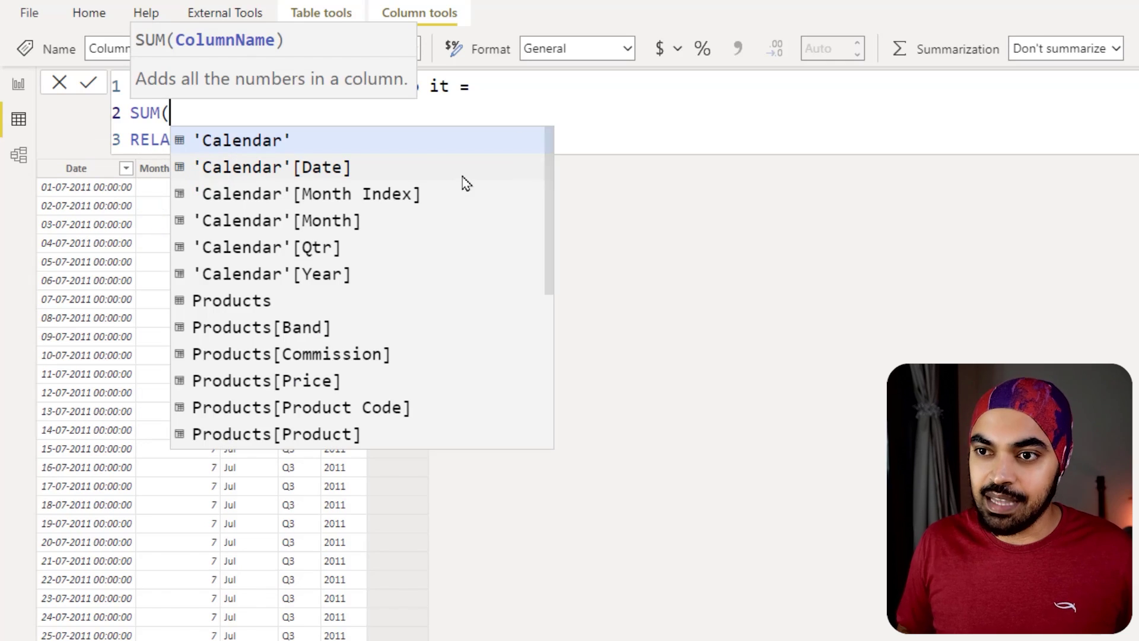
{"action": "key", "text": "BackSpace"}
{"action": "type", "text": "X("}
{"action": "key", "text": "Escape"}
{"action": "key", "text": "Down"}
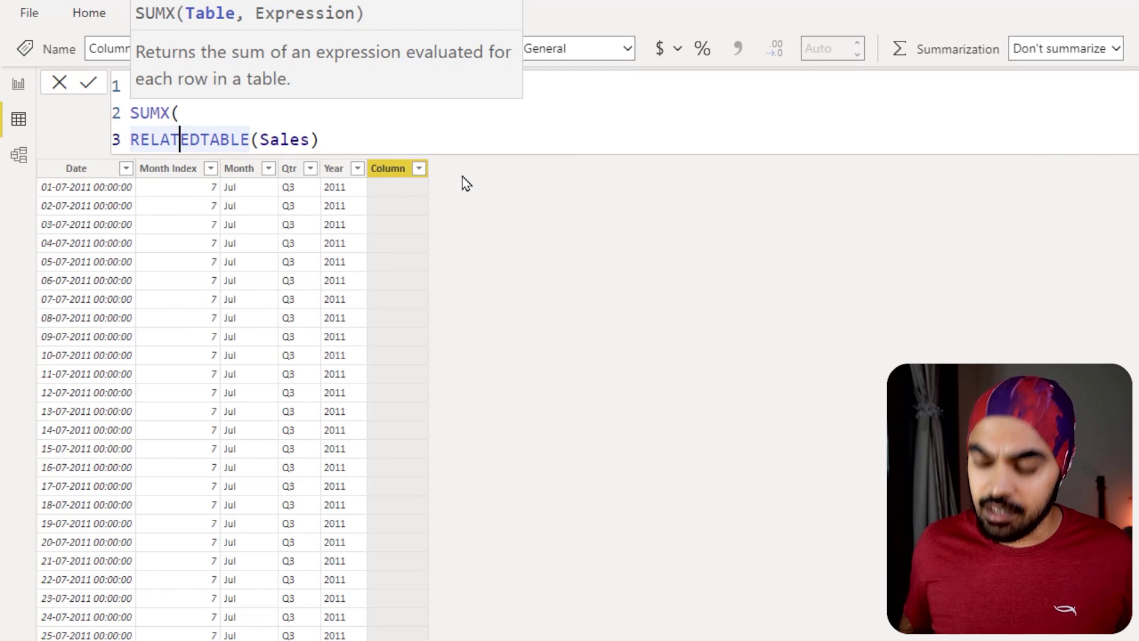
{"action": "key", "text": "Home"}
{"action": "key", "text": "Tab"}
{"action": "key", "text": "Right"}
{"action": "key", "text": "Right"}
{"action": "key", "text": "Right"}
{"action": "key", "text": "Right"}
{"action": "key", "text": "Right"}
{"action": "key", "text": "Right"}
{"action": "key", "text": "Right"}
{"action": "key", "text": "Right"}
{"action": "key", "text": "Right"}
{"action": "key", "text": "Right"}
{"action": "key", "text": "Right"}
{"action": "key", "text": "Right"}
{"action": "key", "text": "Right"}
{"action": "key", "text": "Right"}
{"action": "key", "text": "Right"}
{"action": "key", "text": "Right"}
{"action": "key", "text": "Right"}
{"action": "key", "text": "Right"}
{"action": "key", "text": "Right"}
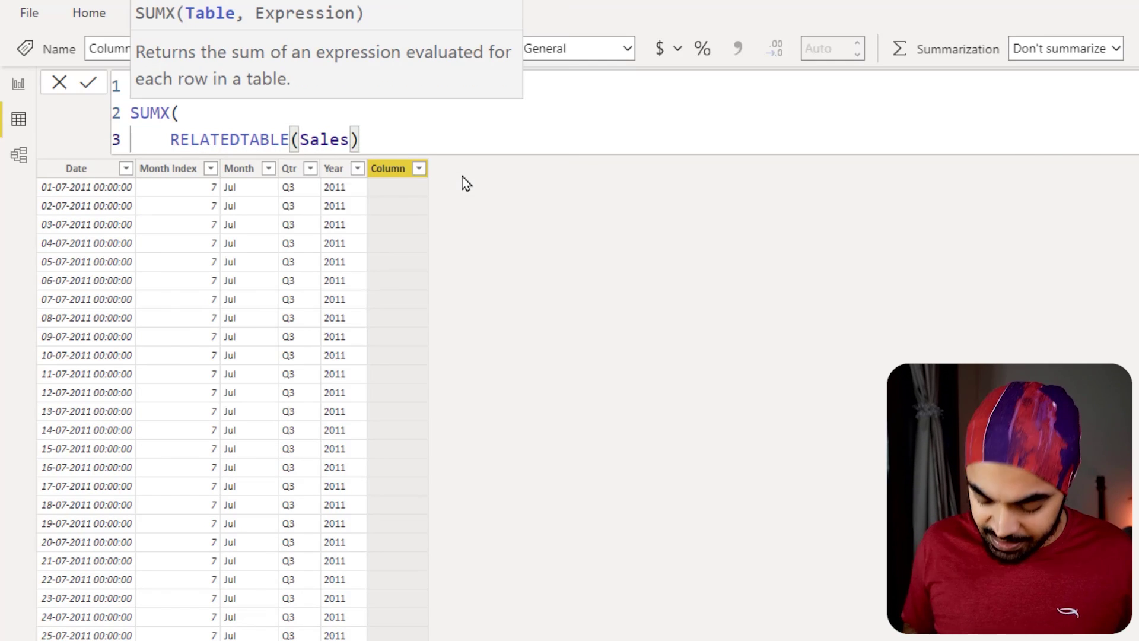
Add Sales[Total Sales Col DOnt Create That] as the SUMX expression on its own line, close the function and commit the column.
{"action": "type", "text": ","}
{"action": "key", "text": "Return"}
{"action": "type", "text": "s"}
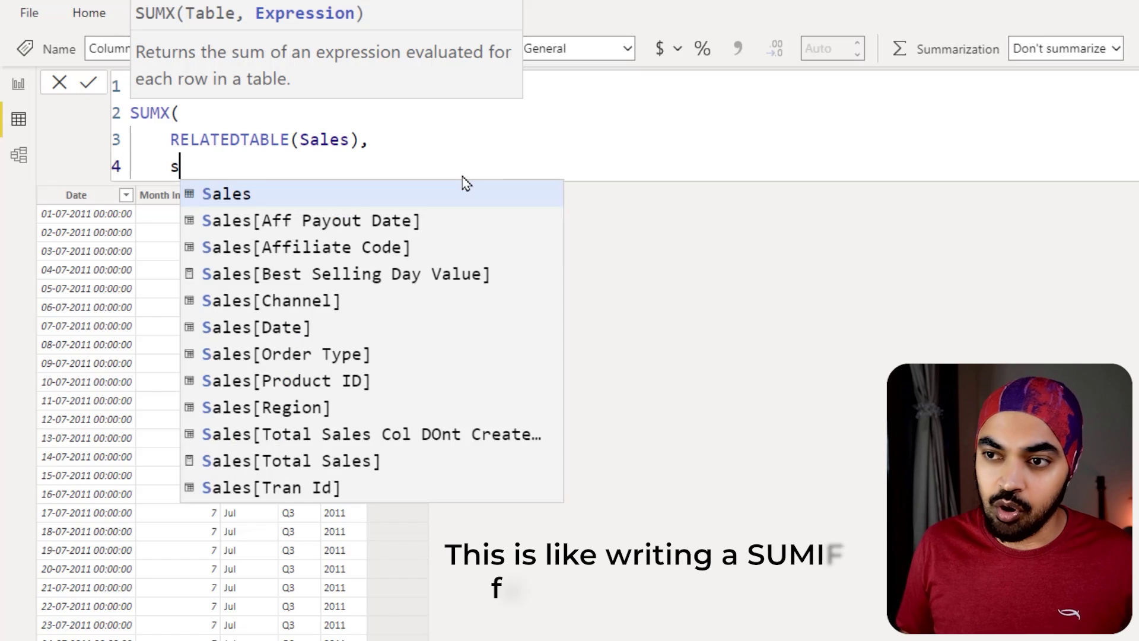
{"action": "key", "text": "Tab"}
{"action": "key", "text": "Down"}
{"action": "key", "text": "Down"}
{"action": "key", "text": "Down"}
{"action": "key", "text": "Down"}
{"action": "key", "text": "Down"}
{"action": "key", "text": "Down"}
{"action": "key", "text": "Down"}
{"action": "key", "text": "Down"}
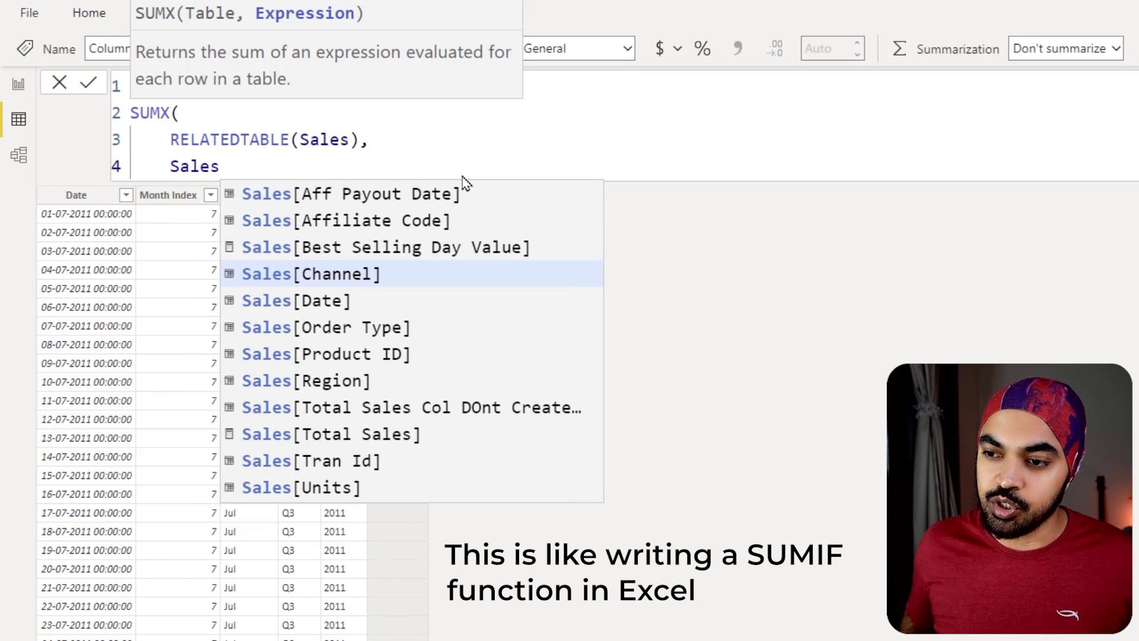
{"action": "key", "text": "Tab"}
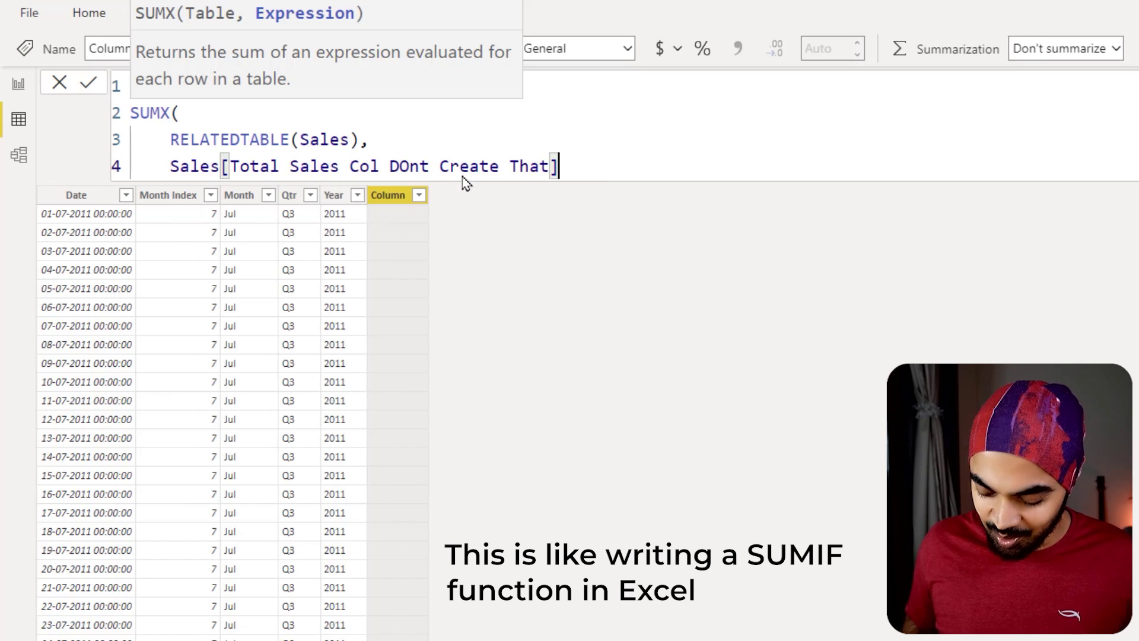
{"action": "key", "text": "shift+Return"}
{"action": "type", "text": ")"}
{"action": "key", "text": "Return"}
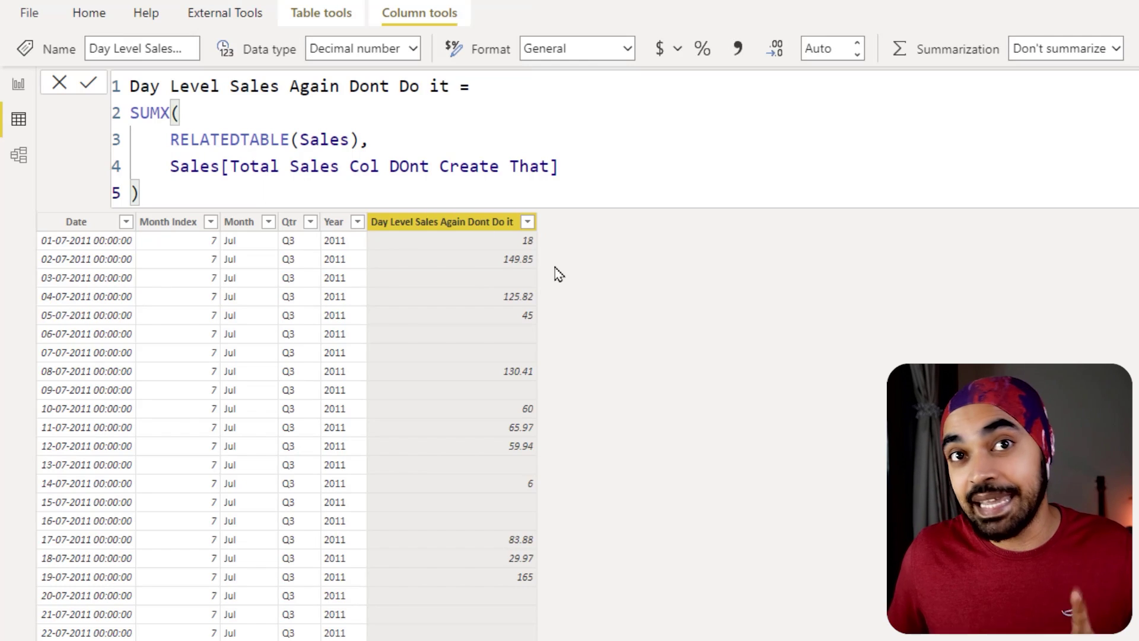
Mark up January 2011 and its Best Selling Day Value in the report matrix, then clear the annotations.
{"action": "left_click", "coordinate": [18, 83]}
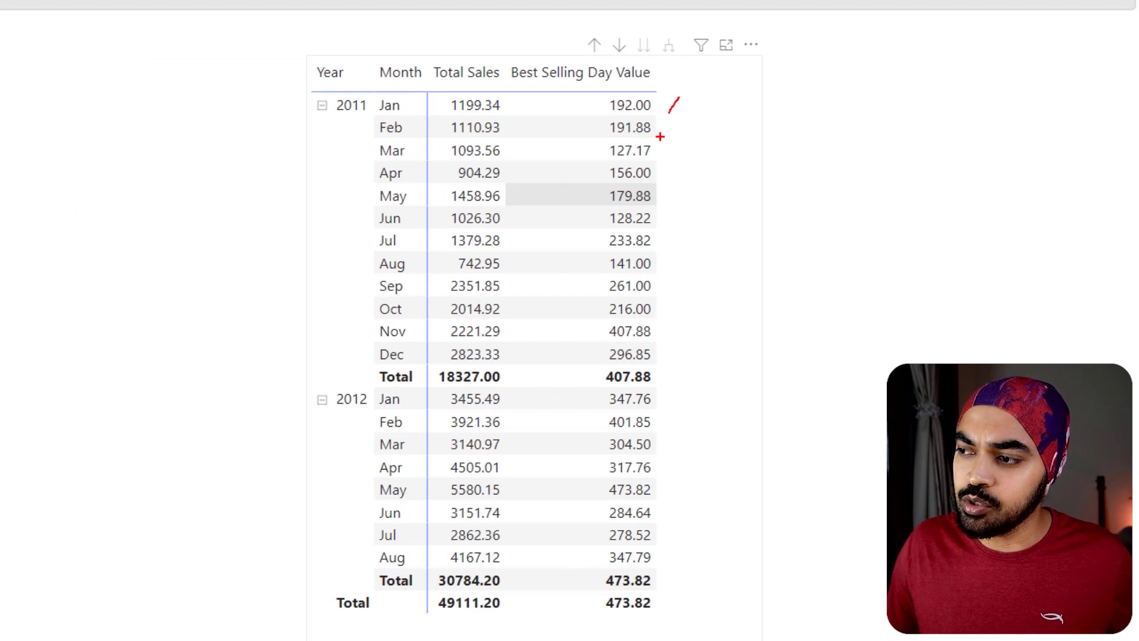
{"action": "left_click_drag", "start_coordinate": [660, 134], "coordinate": [680, 120]}
{"action": "mouse_move", "coordinate": [374, 92]}
{"action": "left_mouse_down"}
{"action": "mouse_move", "coordinate": [419, 132]}
{"action": "mouse_move", "coordinate": [439, 102]}
{"action": "mouse_move", "coordinate": [423, 110]}
{"action": "left_mouse_up"}
{"action": "key", "text": "Escape"}
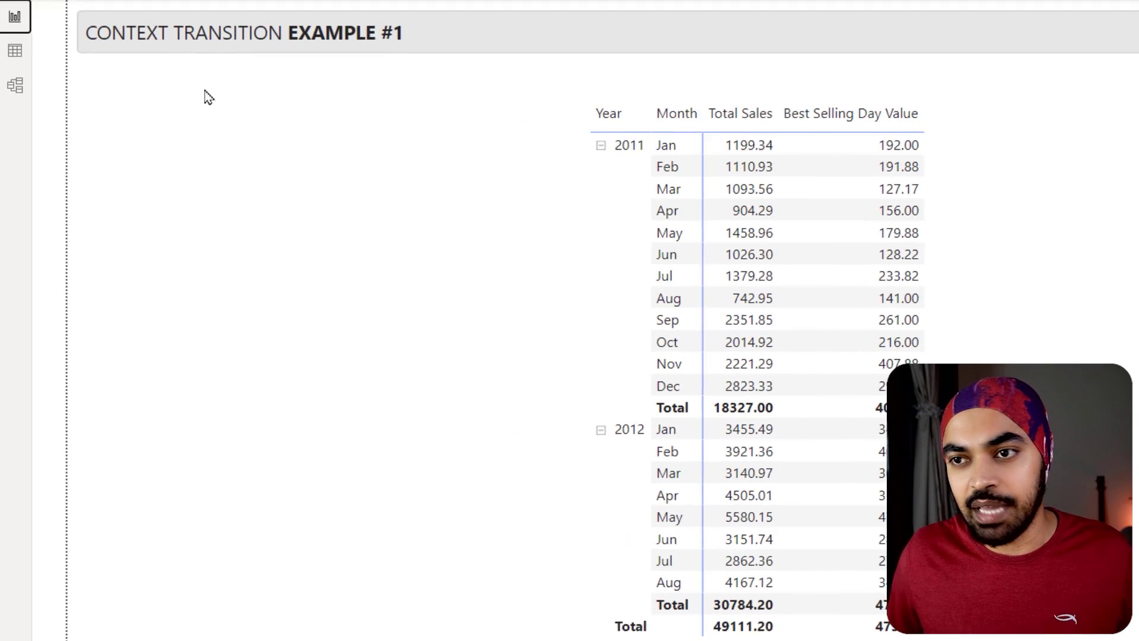
Filter the Calendar table's Year column to 2011 in the data view.
{"action": "left_click", "coordinate": [15, 51]}
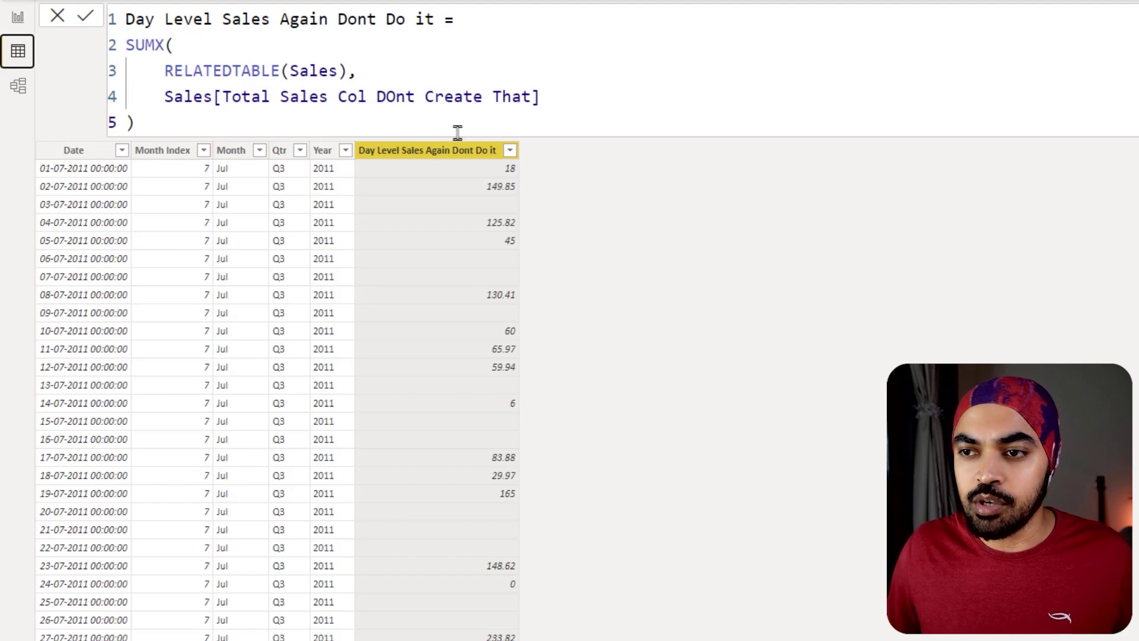
{"action": "left_click", "coordinate": [345, 151]}
{"action": "left_click_drag", "start_coordinate": [361, 414], "coordinate": [419, 427]}
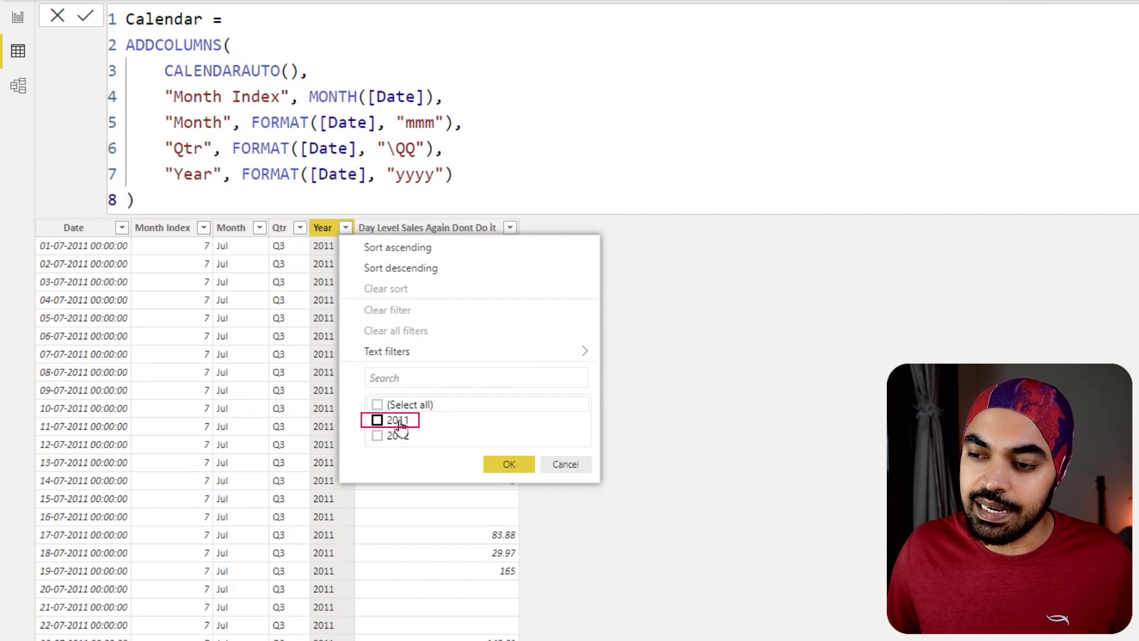
{"action": "left_click", "coordinate": [399, 426]}
{"action": "left_click", "coordinate": [512, 464]}
Filter the Calendar's Month column to Jan and Feb, and sort Day Level Sales Again Dont Do it in descending order.
{"action": "left_click", "coordinate": [261, 229]}
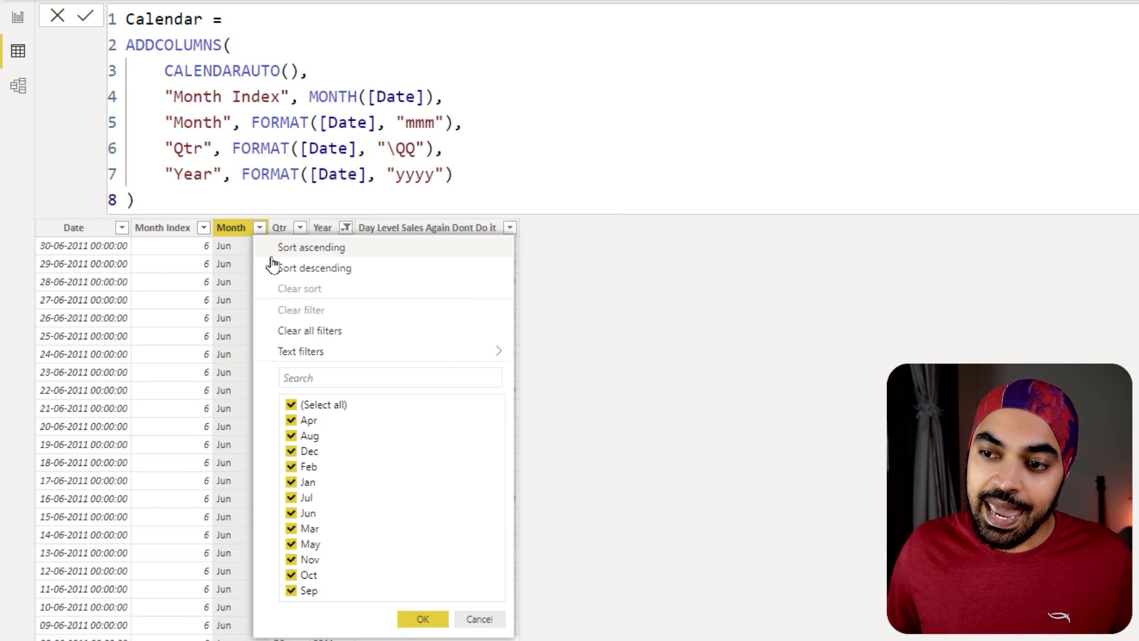
{"action": "left_click", "coordinate": [320, 405]}
{"action": "left_click", "coordinate": [290, 467]}
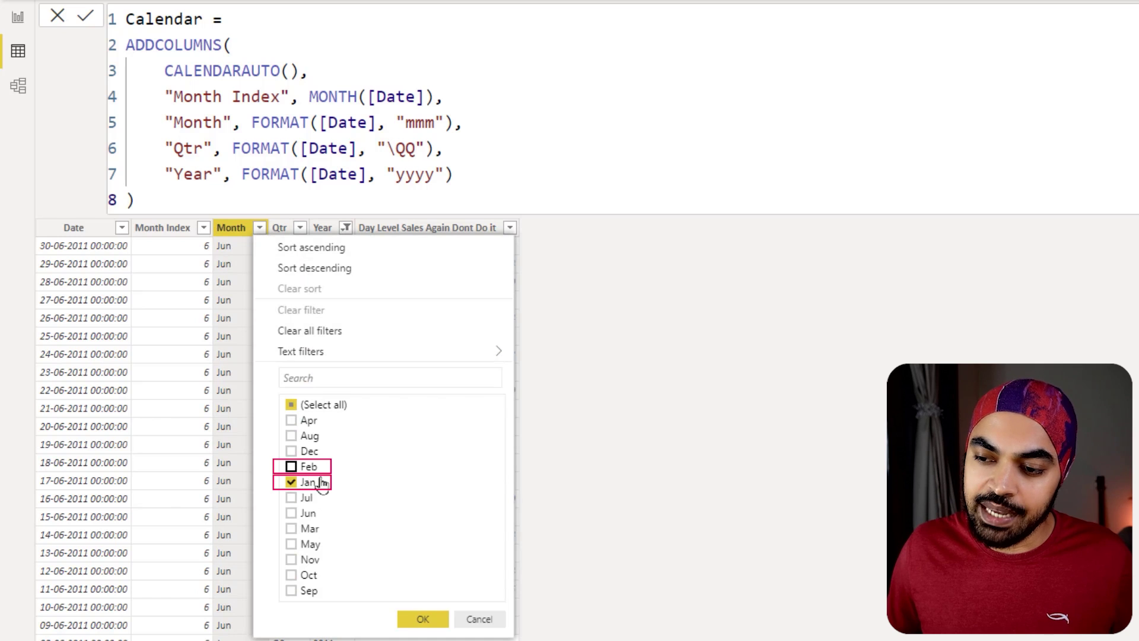
{"action": "left_click", "coordinate": [436, 618]}
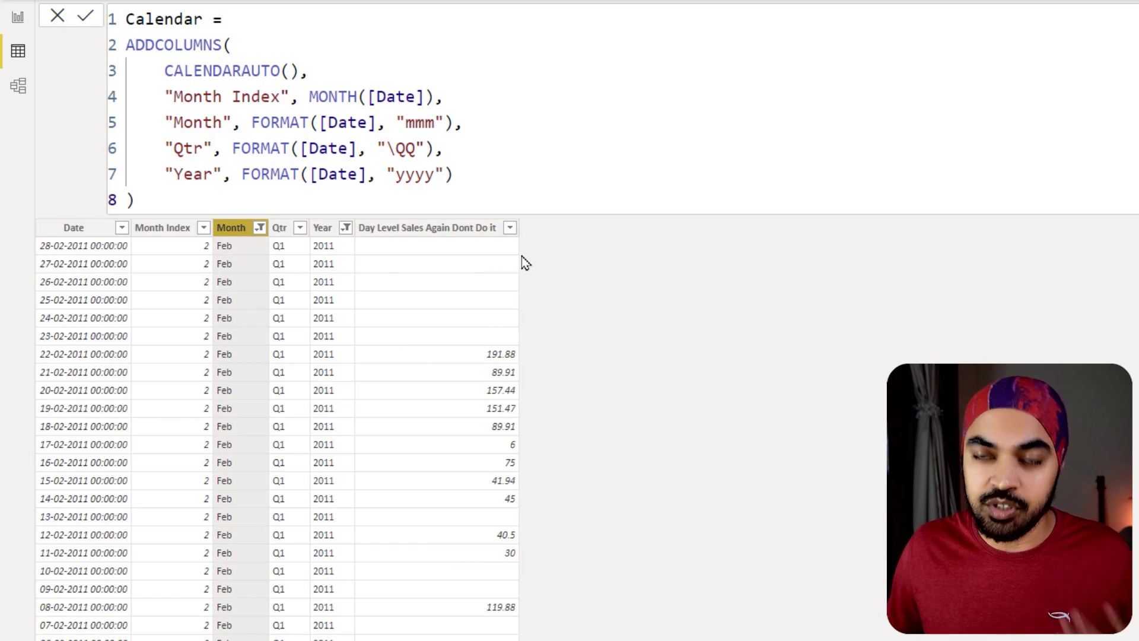
{"action": "left_click", "coordinate": [510, 228]}
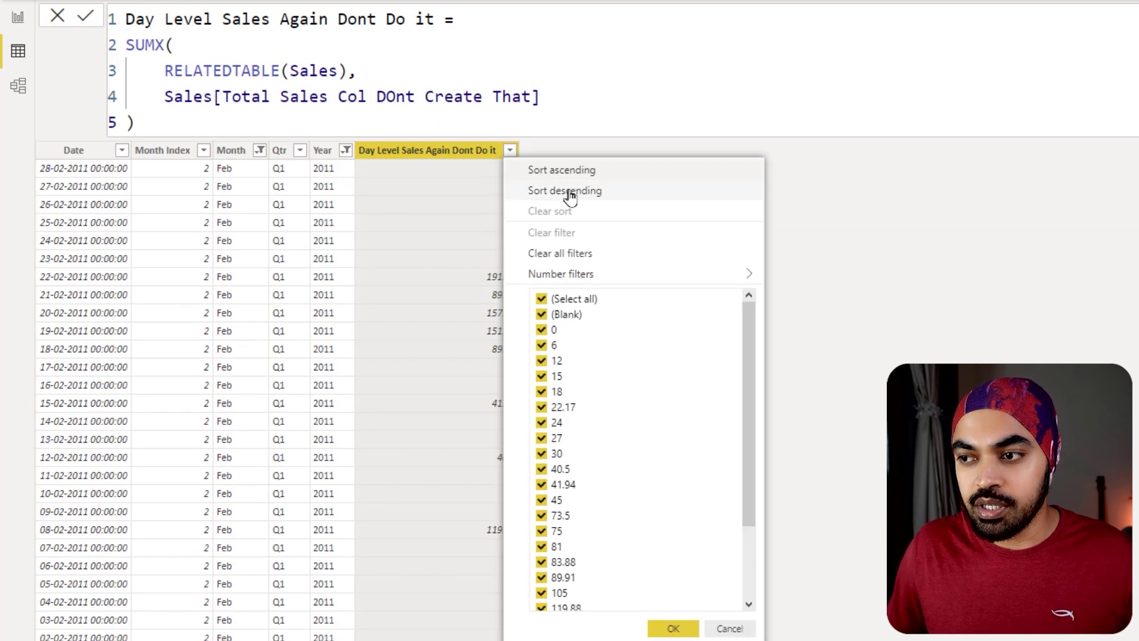
{"action": "left_click", "coordinate": [568, 191]}
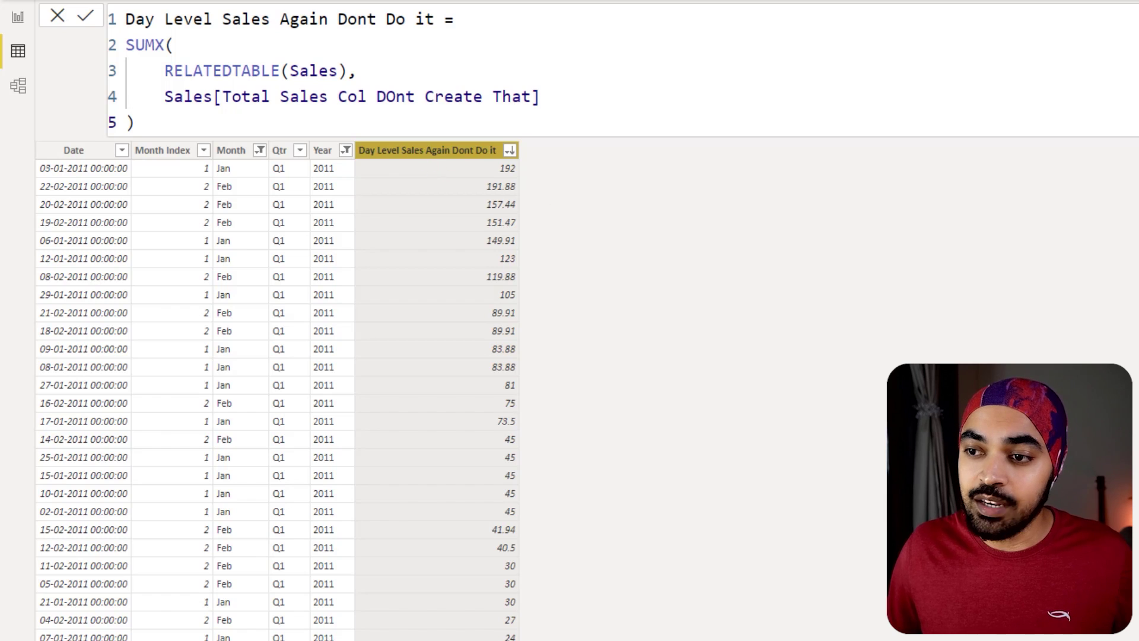
Box and tick the highest-sales rows for January and February 2011, then clear the annotations.
{"action": "mouse_move", "coordinate": [217, 160]}
{"action": "left_mouse_down"}
{"action": "mouse_move", "coordinate": [295, 181]}
{"action": "mouse_move", "coordinate": [527, 178]}
{"action": "mouse_move", "coordinate": [562, 150]}
{"action": "left_mouse_up"}
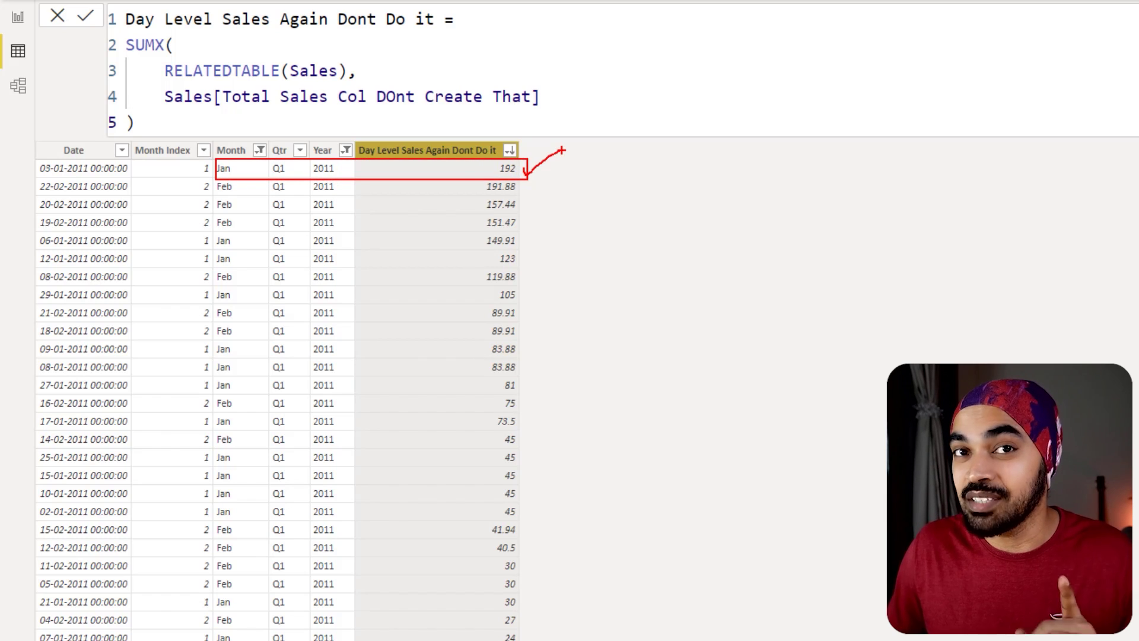
{"action": "mouse_move", "coordinate": [216, 177]}
{"action": "left_mouse_down"}
{"action": "mouse_move", "coordinate": [255, 196]}
{"action": "mouse_move", "coordinate": [521, 201]}
{"action": "mouse_move", "coordinate": [561, 176]}
{"action": "left_mouse_up"}
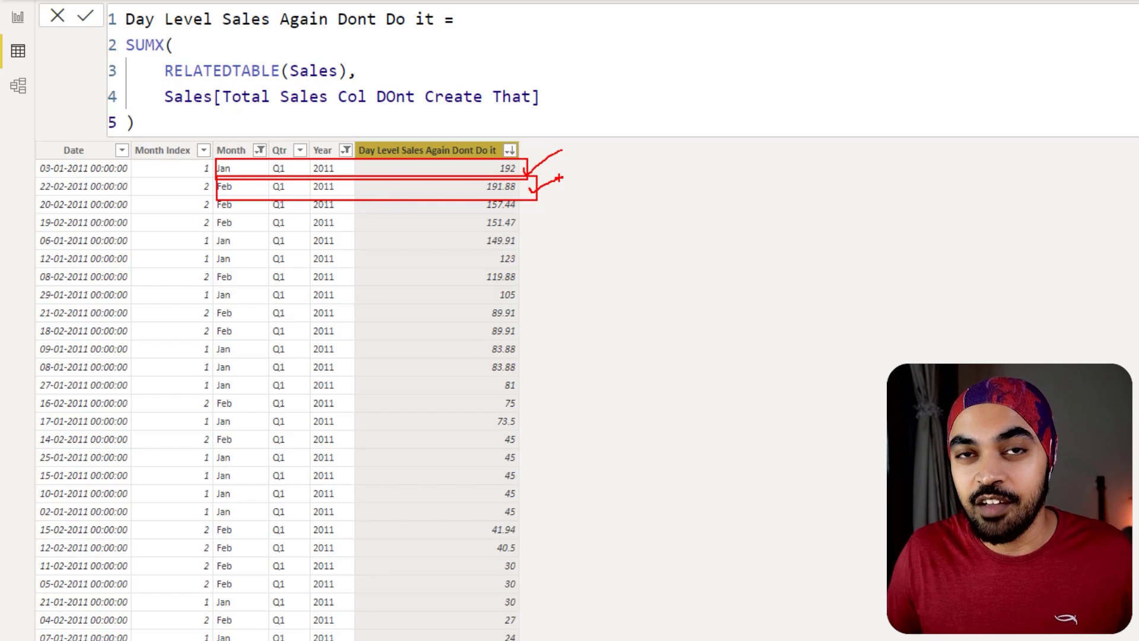
{"action": "key", "text": "Escape"}
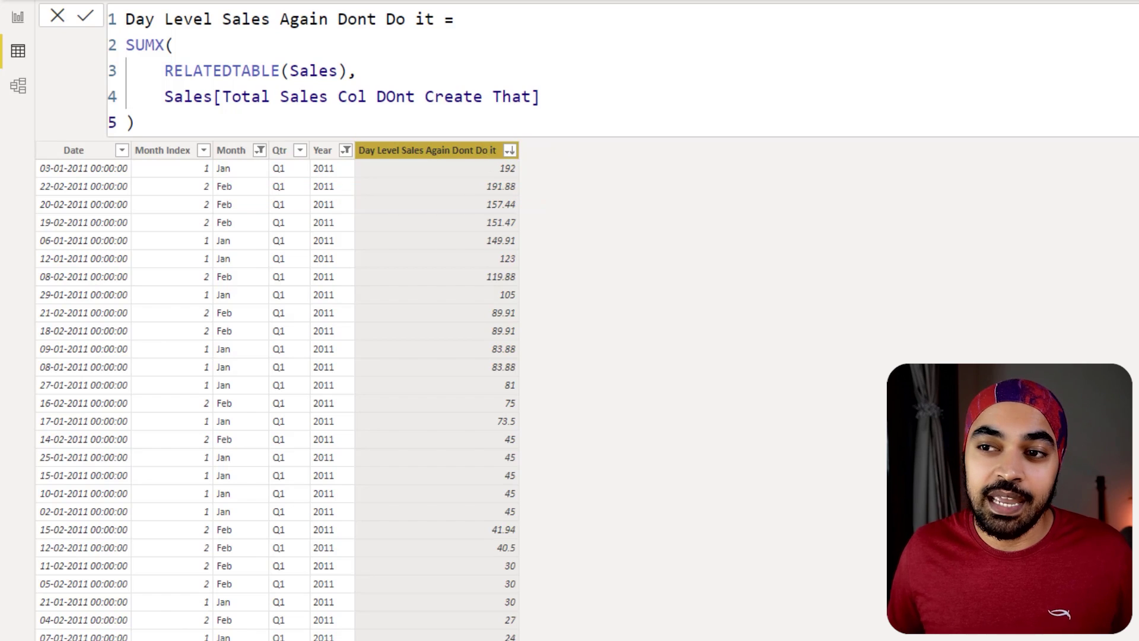
Open Page2 of the report, mark up January 2011 and its Total Sales in the matrix, then clear the annotations.
{"action": "left_click", "coordinate": [18, 18]}
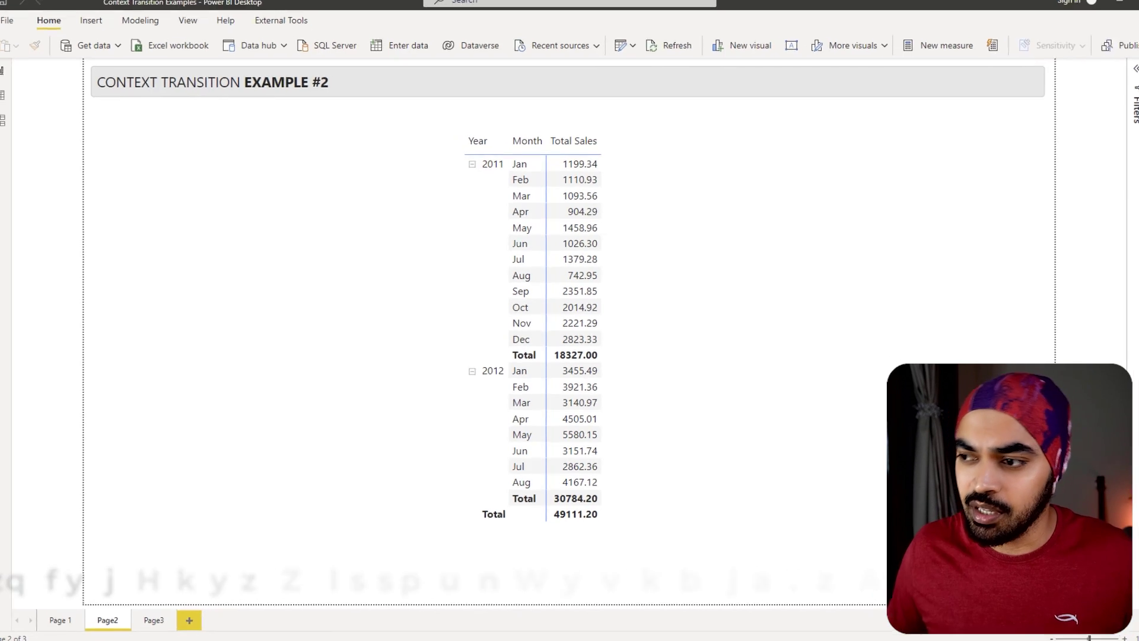
{"action": "left_click_drag", "start_coordinate": [616, 89], "coordinate": [643, 65]}
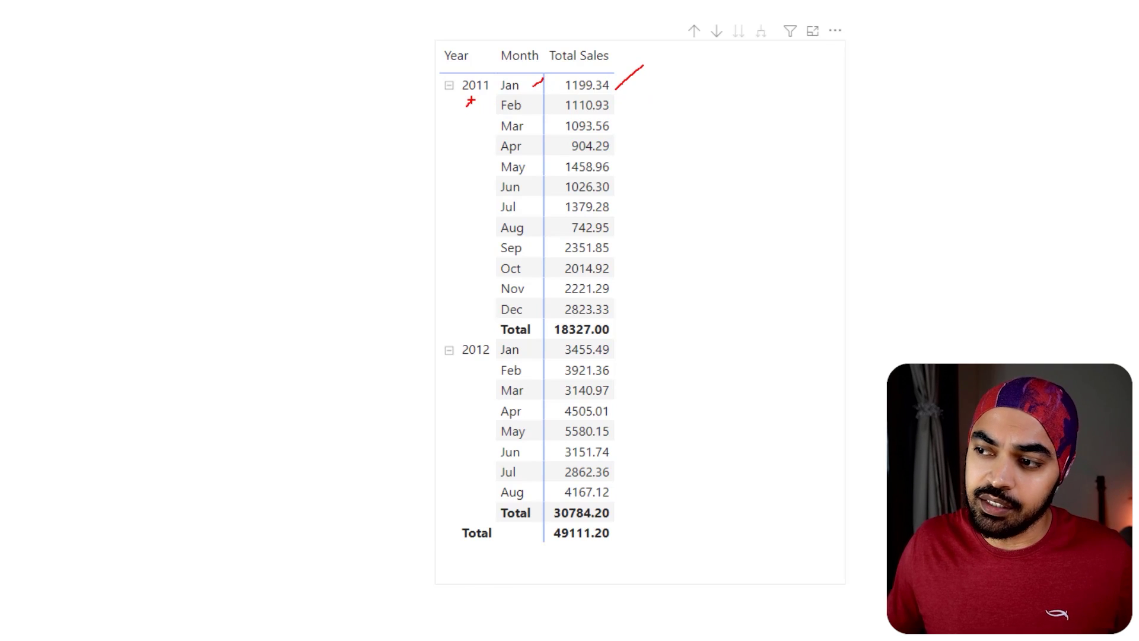
{"action": "mouse_move", "coordinate": [617, 74]}
{"action": "left_mouse_down"}
{"action": "mouse_move", "coordinate": [566, 92]}
{"action": "mouse_move", "coordinate": [617, 79]}
{"action": "left_mouse_up"}
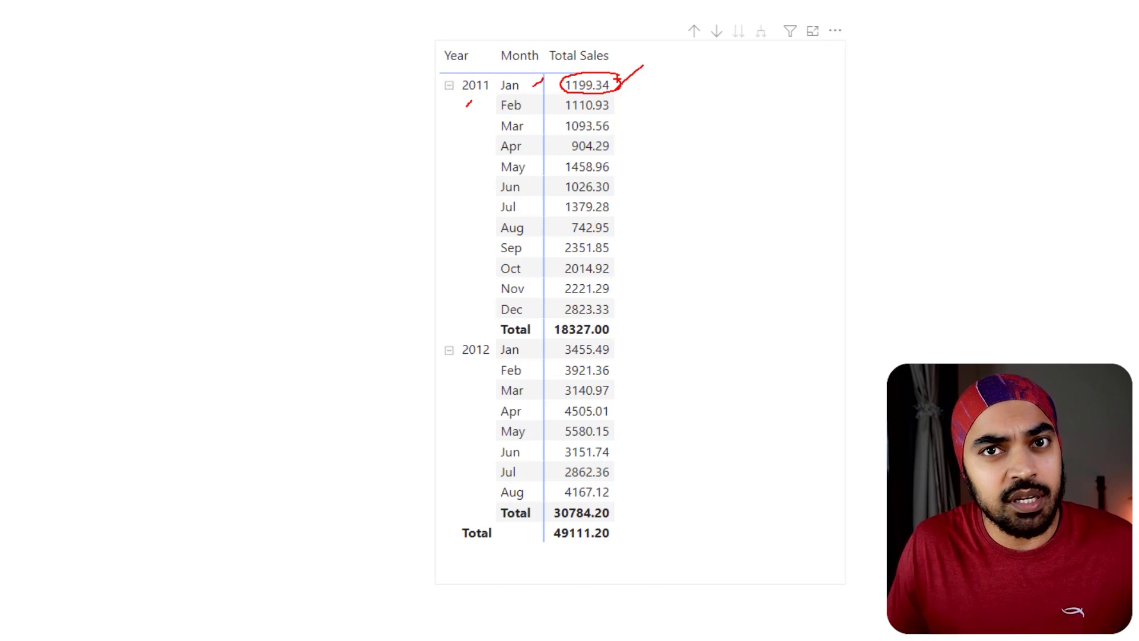
{"action": "key", "text": "Escape"}
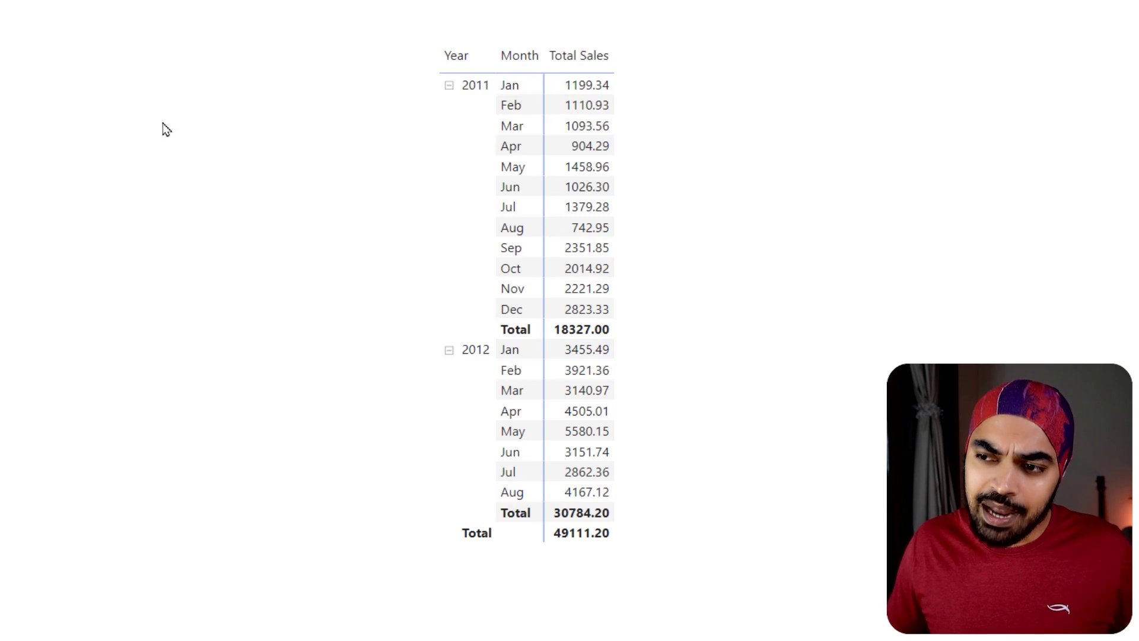
Draw a list of six lines beside the matrix and label the first two P1 and P2 as products.
{"action": "key", "text": "ctrl+2"}
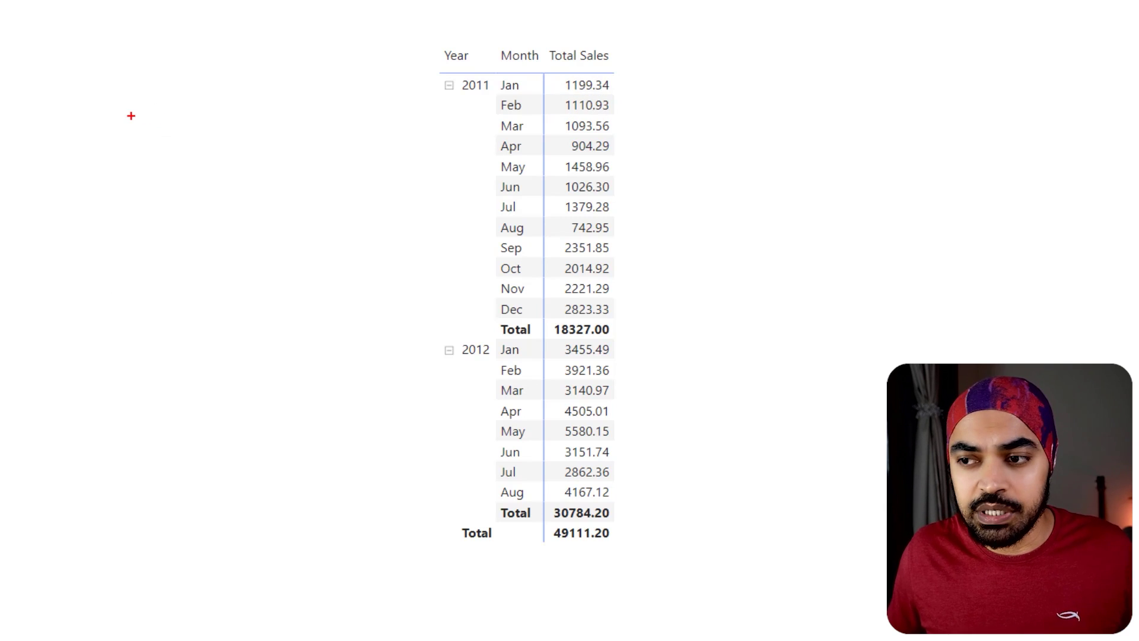
{"action": "left_click_drag", "start_coordinate": [133, 114], "coordinate": [177, 113]}
{"action": "mouse_move", "coordinate": [131, 148]}
{"action": "left_mouse_down"}
{"action": "mouse_move", "coordinate": [172, 147]}
{"action": "mouse_move", "coordinate": [173, 176]}
{"action": "left_mouse_up"}
{"action": "left_click_drag", "start_coordinate": [130, 209], "coordinate": [178, 210]}
{"action": "left_click_drag", "start_coordinate": [130, 243], "coordinate": [162, 248]}
{"action": "left_click_drag", "start_coordinate": [133, 272], "coordinate": [189, 274]}
{"action": "mouse_move", "coordinate": [136, 88]}
{"action": "left_mouse_down"}
{"action": "mouse_move", "coordinate": [131, 102]}
{"action": "mouse_move", "coordinate": [158, 122]}
{"action": "left_mouse_up"}
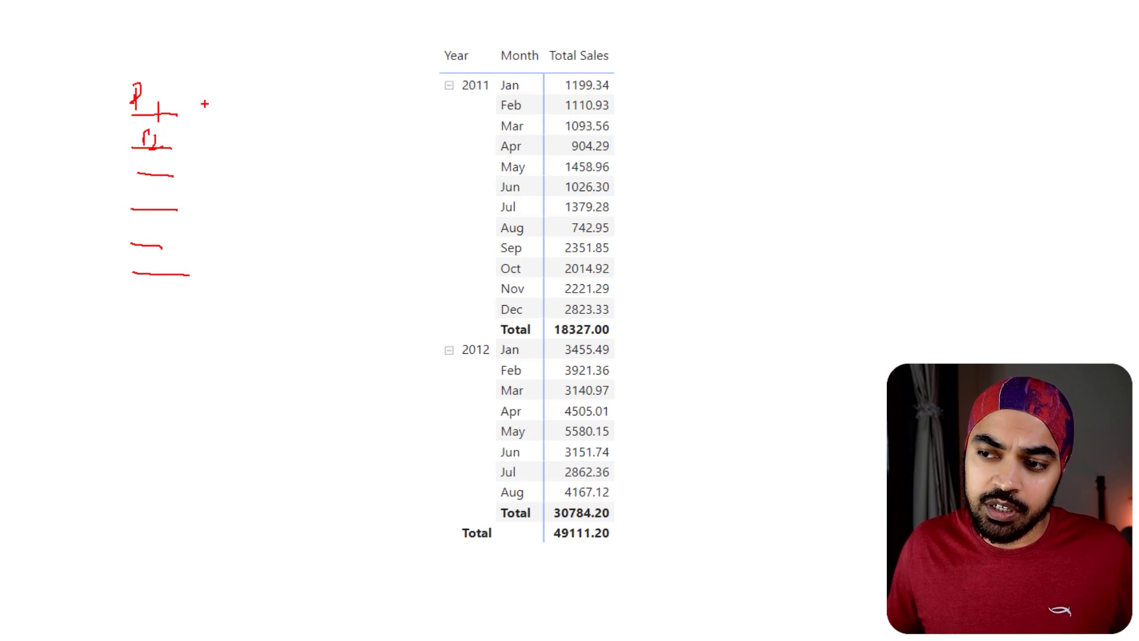
Draw a second column of short lines next to the sketched product list to represent each product's sales.
{"action": "left_click_drag", "start_coordinate": [200, 111], "coordinate": [255, 111]}
{"action": "left_click_drag", "start_coordinate": [216, 149], "coordinate": [241, 154]}
{"action": "left_click_drag", "start_coordinate": [214, 178], "coordinate": [230, 181]}
{"action": "left_click_drag", "start_coordinate": [226, 260], "coordinate": [235, 261]}
{"action": "left_click_drag", "start_coordinate": [222, 280], "coordinate": [248, 279]}
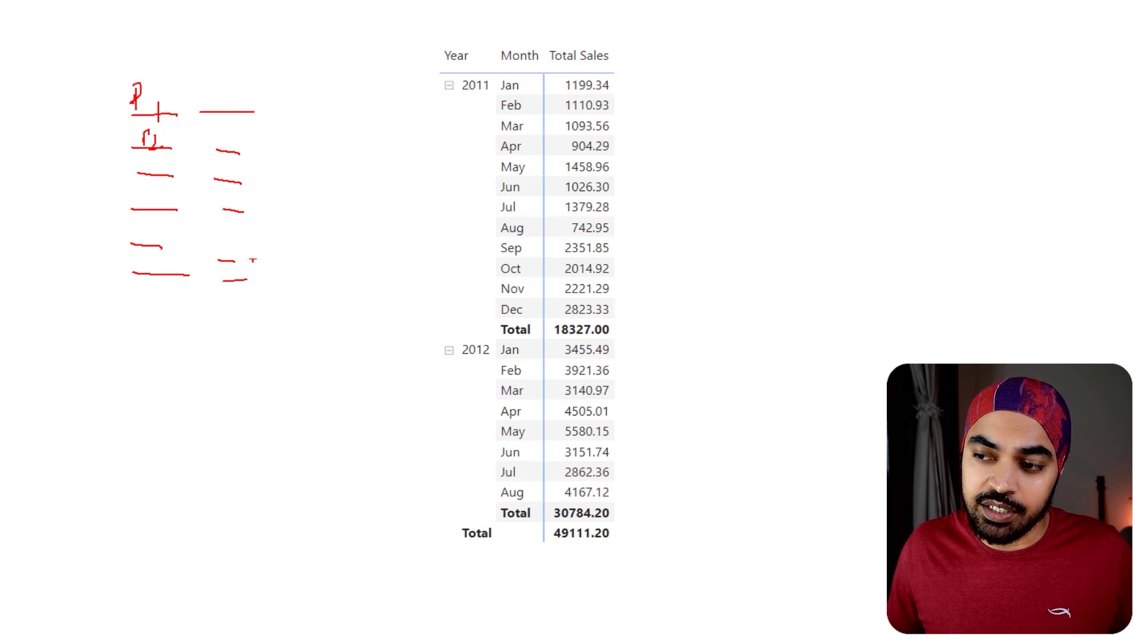
Circle the P2 sales line, draw an arrow from it to the January 2011 row, then clear the annotations.
{"action": "mouse_move", "coordinate": [252, 145]}
{"action": "left_mouse_down"}
{"action": "mouse_move", "coordinate": [237, 127]}
{"action": "mouse_move", "coordinate": [191, 159]}
{"action": "mouse_move", "coordinate": [267, 147]}
{"action": "mouse_move", "coordinate": [257, 133]}
{"action": "left_mouse_up"}
{"action": "mouse_move", "coordinate": [268, 144]}
{"action": "left_mouse_down"}
{"action": "mouse_move", "coordinate": [399, 38]}
{"action": "mouse_move", "coordinate": [643, 45]}
{"action": "mouse_move", "coordinate": [639, 76]}
{"action": "left_mouse_up"}
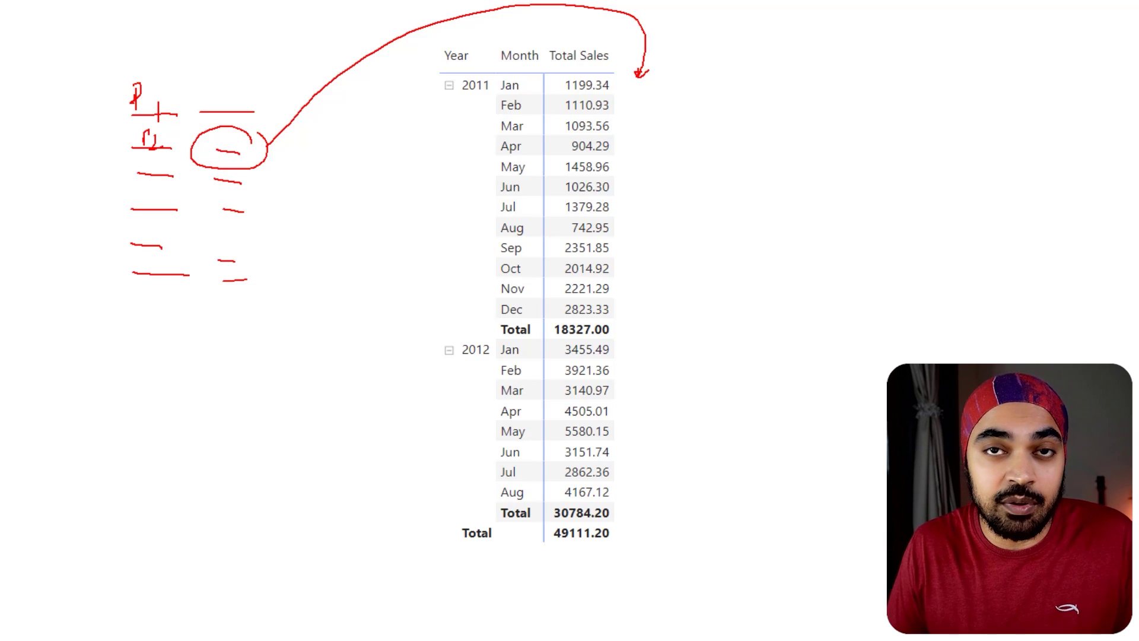
{"action": "key", "text": "Escape"}
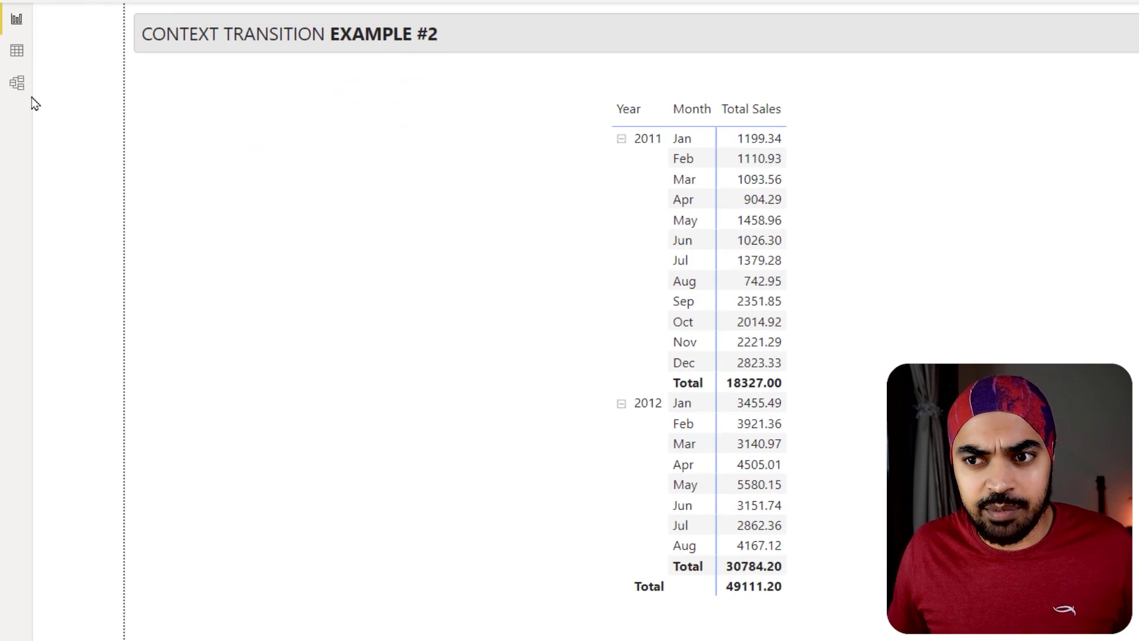
Show the model diagram, draw a box around the Products table, then clear the annotation.
{"action": "left_click", "coordinate": [18, 83]}
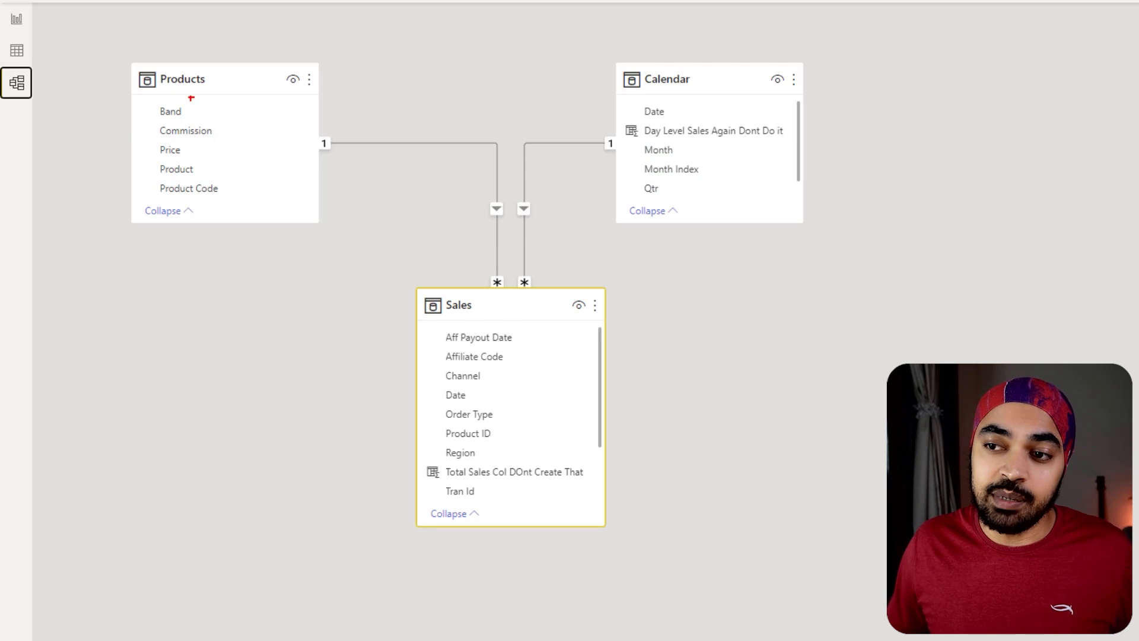
{"action": "left_click_drag", "start_coordinate": [123, 61], "coordinate": [333, 227]}
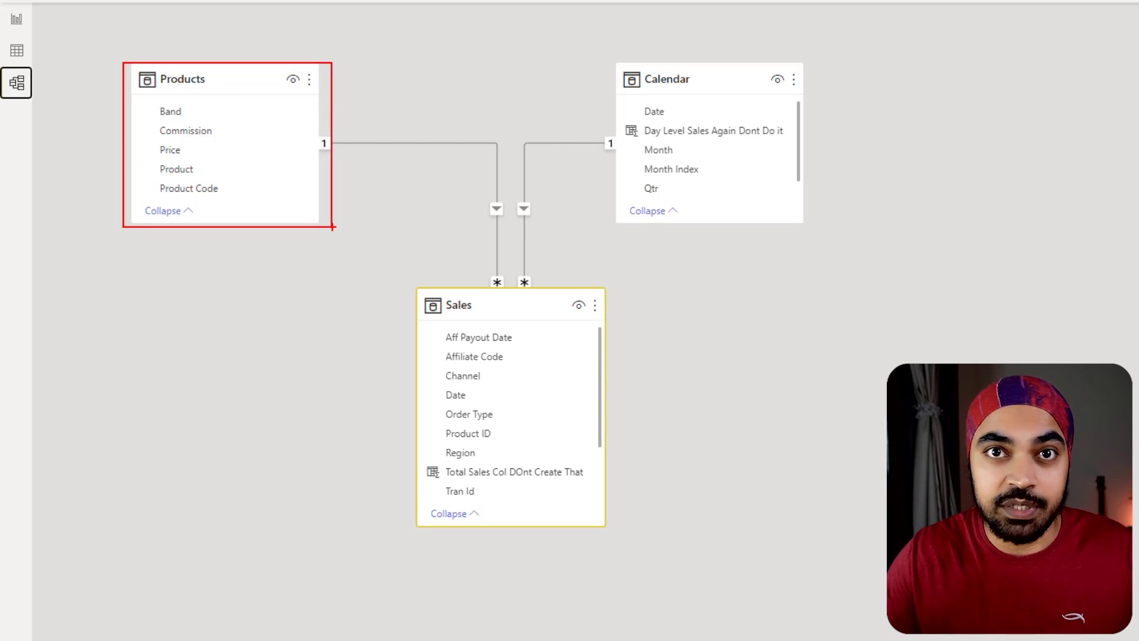
{"action": "key", "text": "Escape"}
Return to the report and open the Best Prod Sales measure of the Sales table.
{"action": "left_click", "coordinate": [22, 28]}
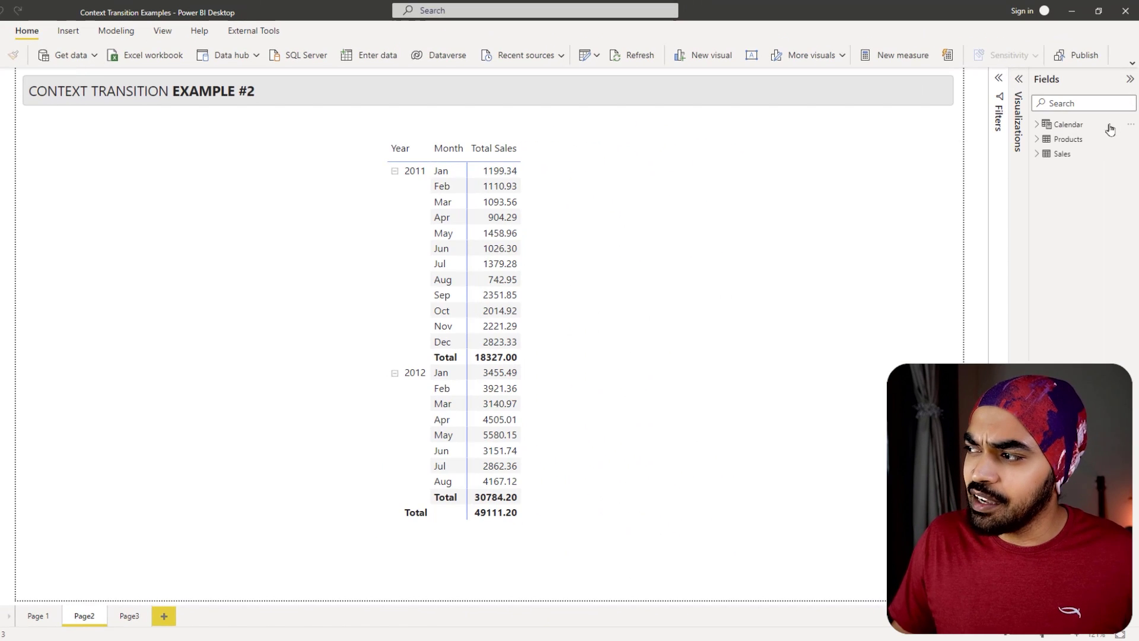
{"action": "left_click", "coordinate": [1037, 153]}
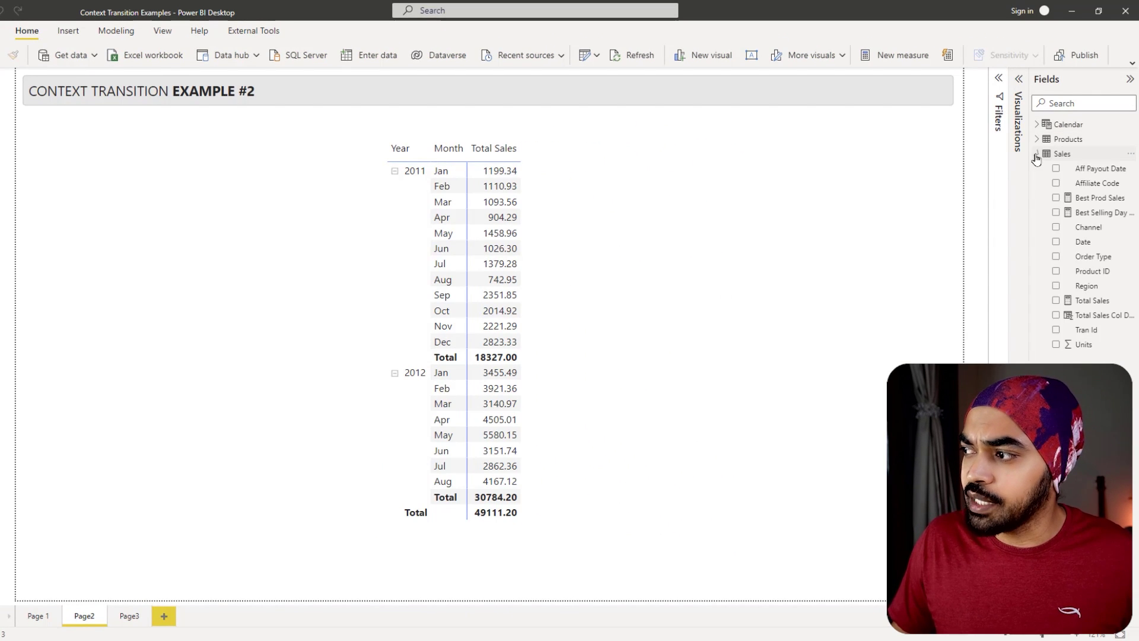
{"action": "left_click", "coordinate": [1098, 198]}
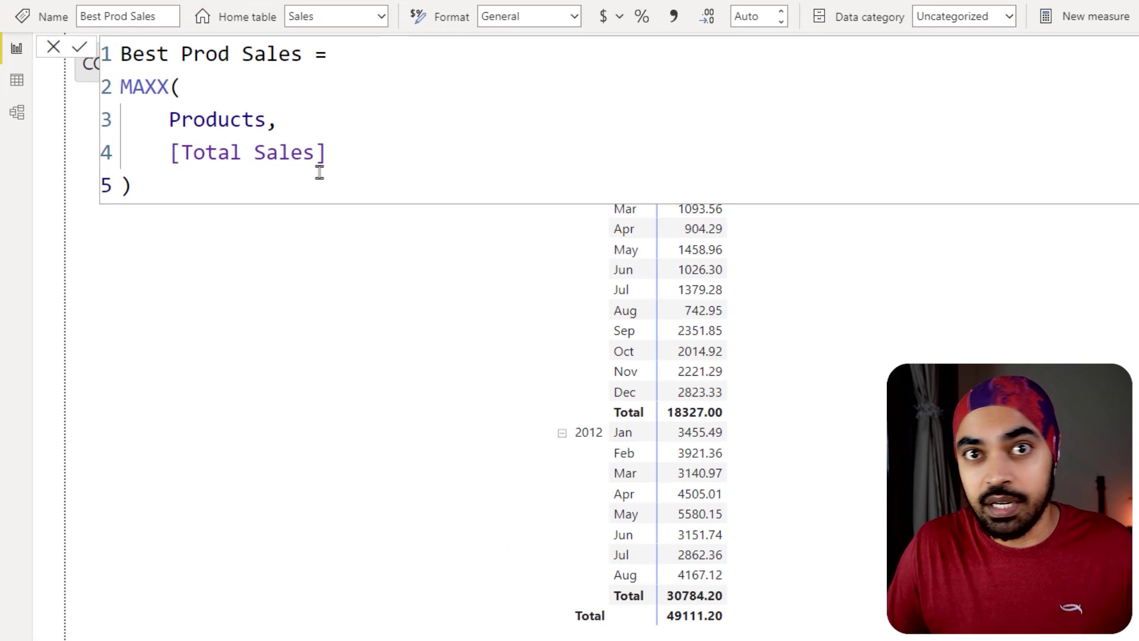
Mark up Products, [Total Sales] and MAXX in the formula, draw an arrow to the matrix, then clear the annotations.
{"action": "mouse_move", "coordinate": [153, 101]}
{"action": "left_mouse_down"}
{"action": "mouse_move", "coordinate": [196, 122]}
{"action": "mouse_move", "coordinate": [274, 134]}
{"action": "left_mouse_up"}
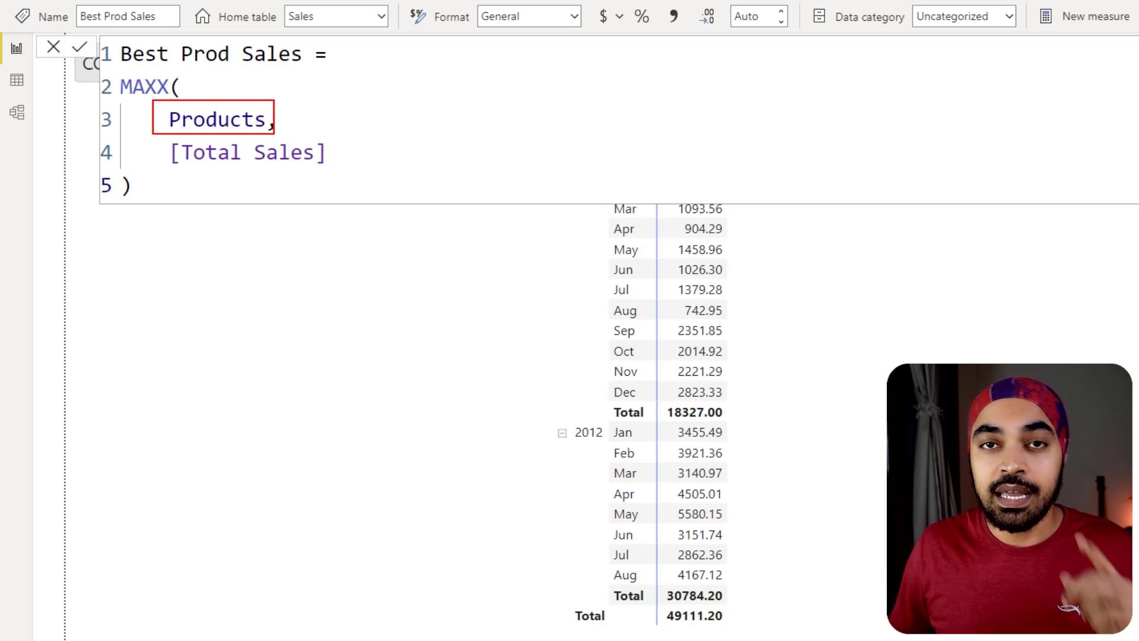
{"action": "left_click_drag", "start_coordinate": [334, 163], "coordinate": [365, 141]}
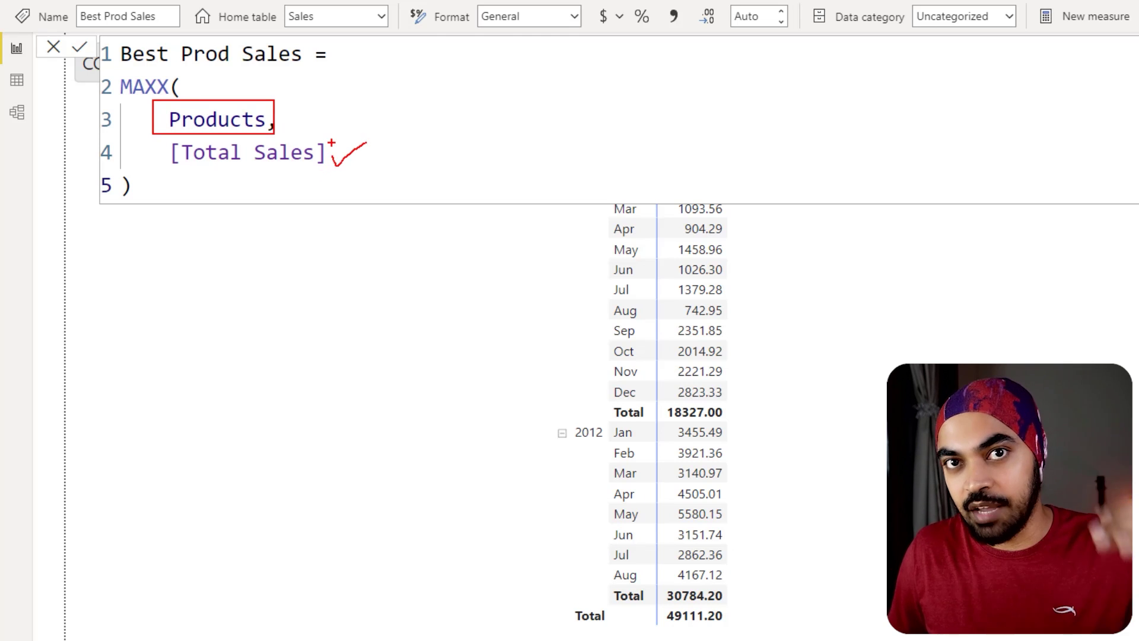
{"action": "mouse_move", "coordinate": [172, 95]}
{"action": "left_mouse_down"}
{"action": "mouse_move", "coordinate": [156, 70]}
{"action": "mouse_move", "coordinate": [175, 83]}
{"action": "left_mouse_up"}
{"action": "mouse_move", "coordinate": [369, 142]}
{"action": "left_mouse_down"}
{"action": "mouse_move", "coordinate": [479, 177]}
{"action": "mouse_move", "coordinate": [749, 228]}
{"action": "mouse_move", "coordinate": [739, 261]}
{"action": "left_mouse_up"}
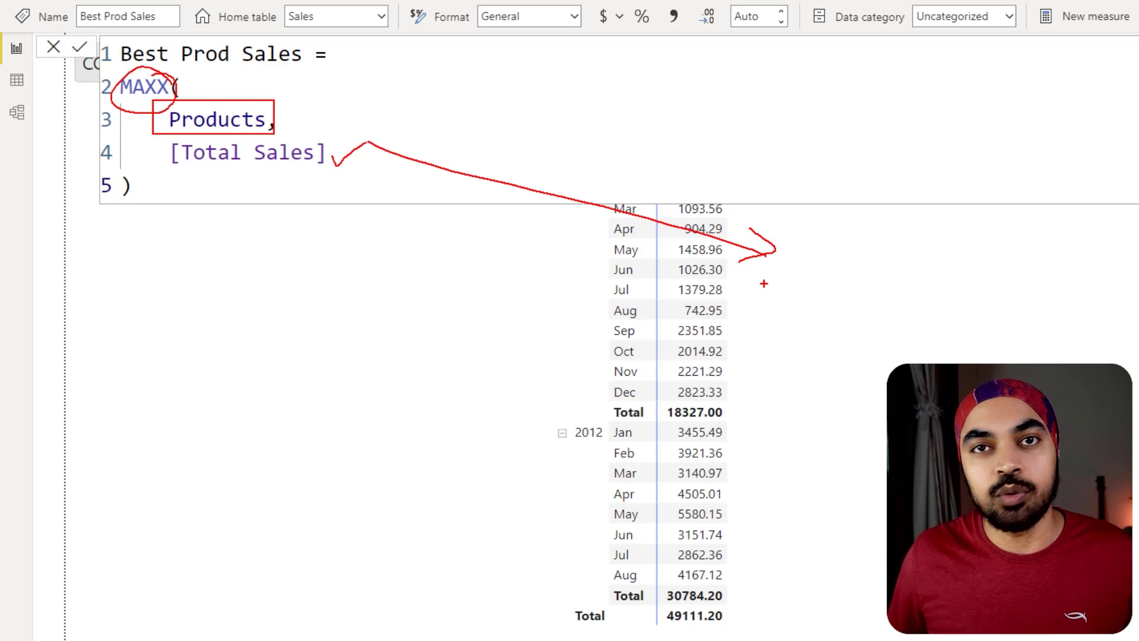
{"action": "key", "text": "Escape"}
Add the Best Prod Sales measure to the matrix beside Total Sales and draw a box around the January 2011 values.
{"action": "left_click", "coordinate": [692, 137]}
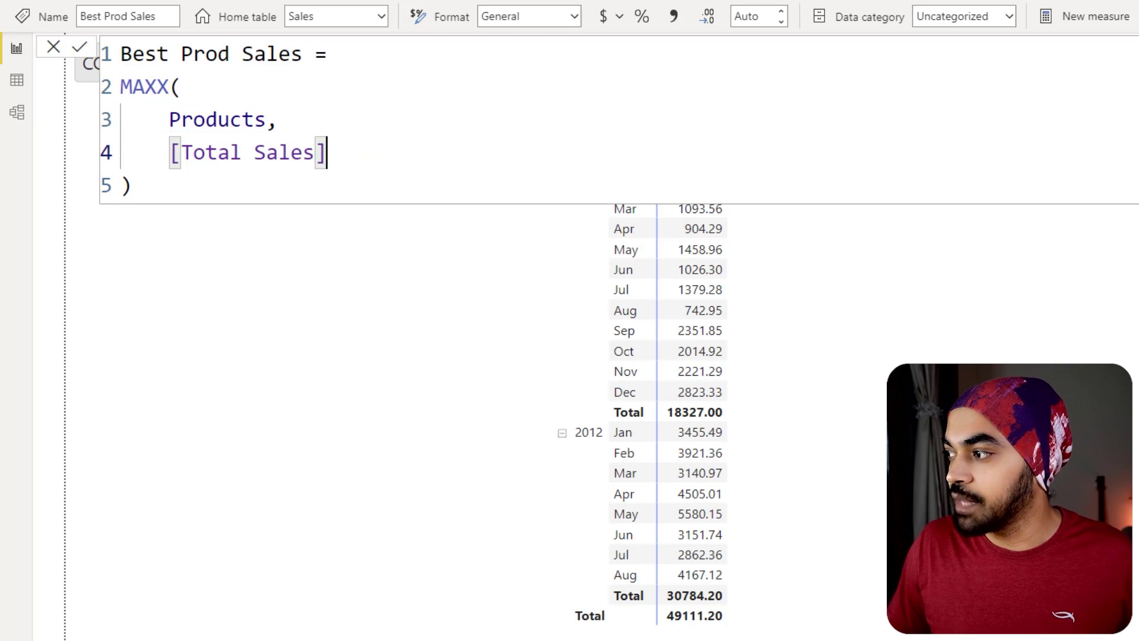
{"action": "left_click_drag", "start_coordinate": [1127, 273], "coordinate": [864, 175]}
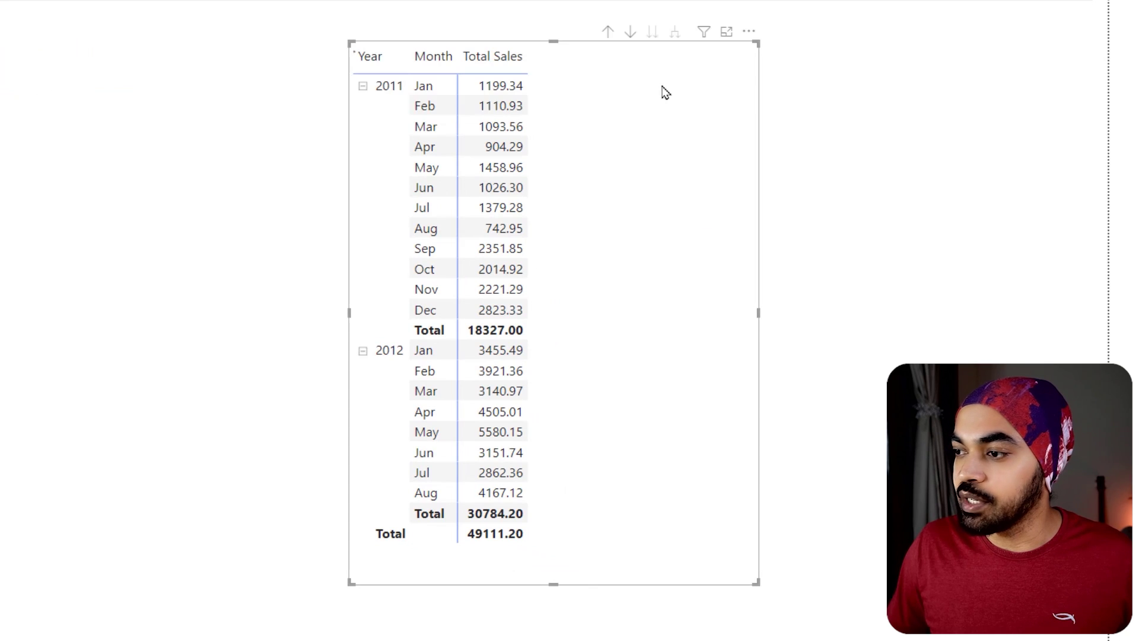
{"action": "mouse_move", "coordinate": [574, 71]}
{"action": "left_mouse_down"}
{"action": "mouse_move", "coordinate": [621, 98]}
{"action": "mouse_move", "coordinate": [646, 75]}
{"action": "left_mouse_up"}
{"action": "key", "text": "Escape"}
{"action": "left_click", "coordinate": [902, 242]}
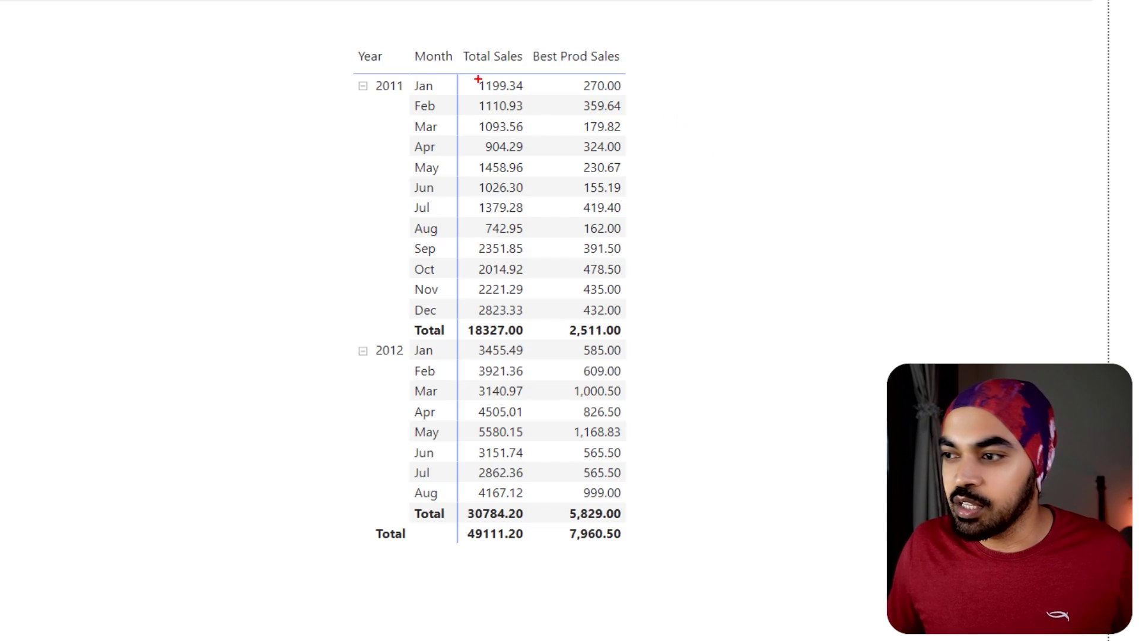
{"action": "mouse_move", "coordinate": [469, 72]}
{"action": "left_mouse_down"}
{"action": "mouse_move", "coordinate": [526, 96]}
{"action": "mouse_move", "coordinate": [627, 95]}
{"action": "left_mouse_up"}
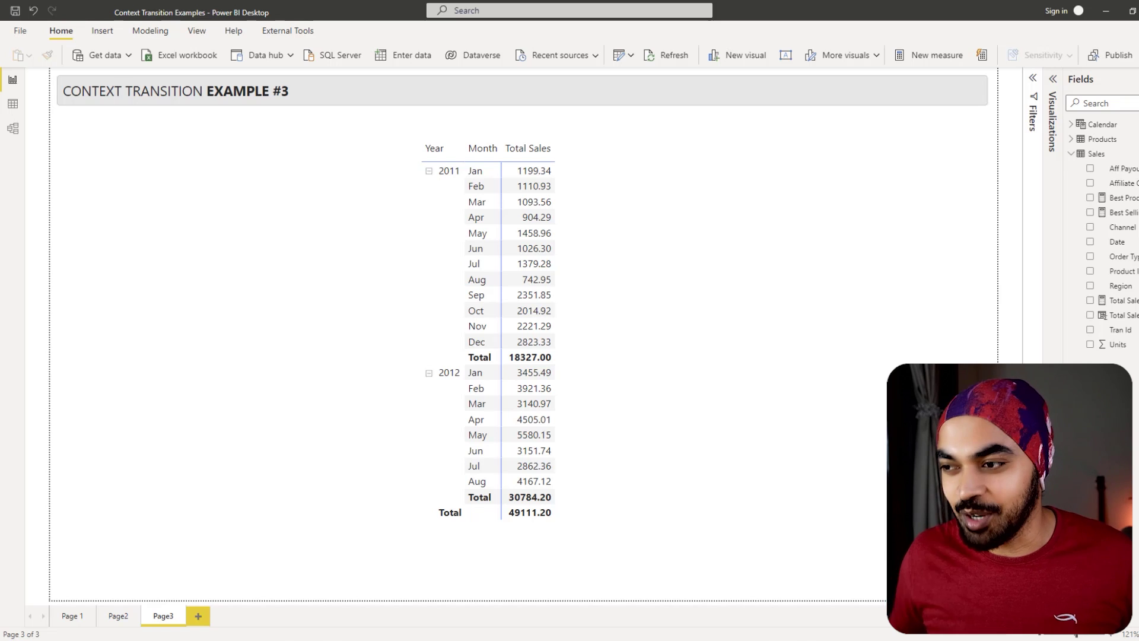
Mark the 2011 months and Total Sales values in the Example #3 matrix with short strokes, then clear the annotations.
{"action": "left_click_drag", "start_coordinate": [441, 194], "coordinate": [465, 181]}
{"action": "left_click_drag", "start_coordinate": [489, 201], "coordinate": [514, 183]}
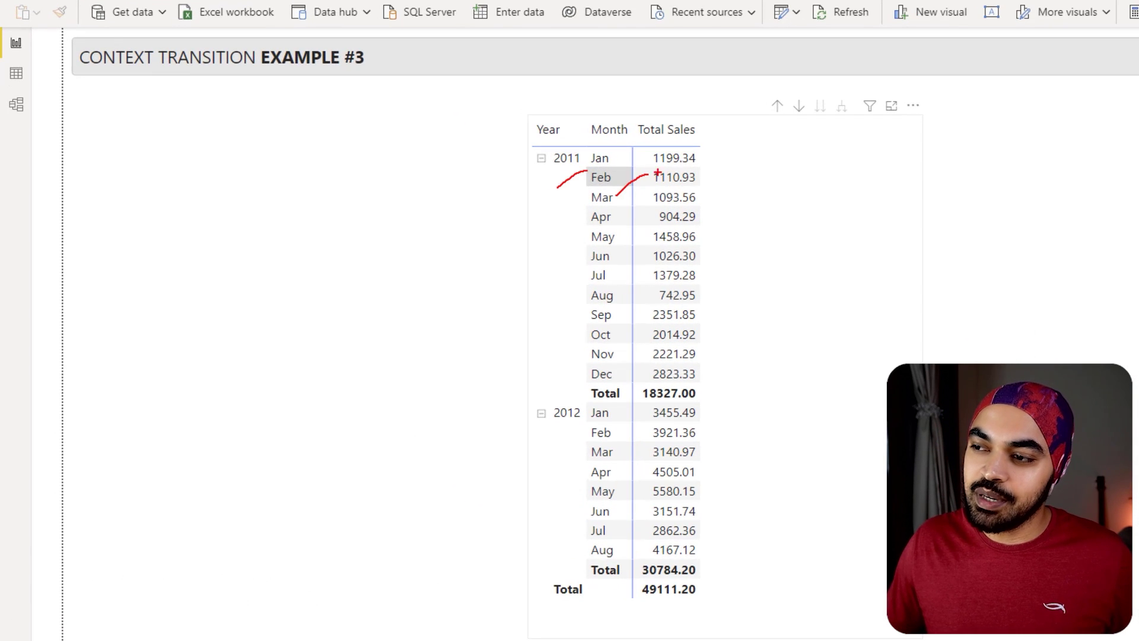
{"action": "key", "text": "Escape"}
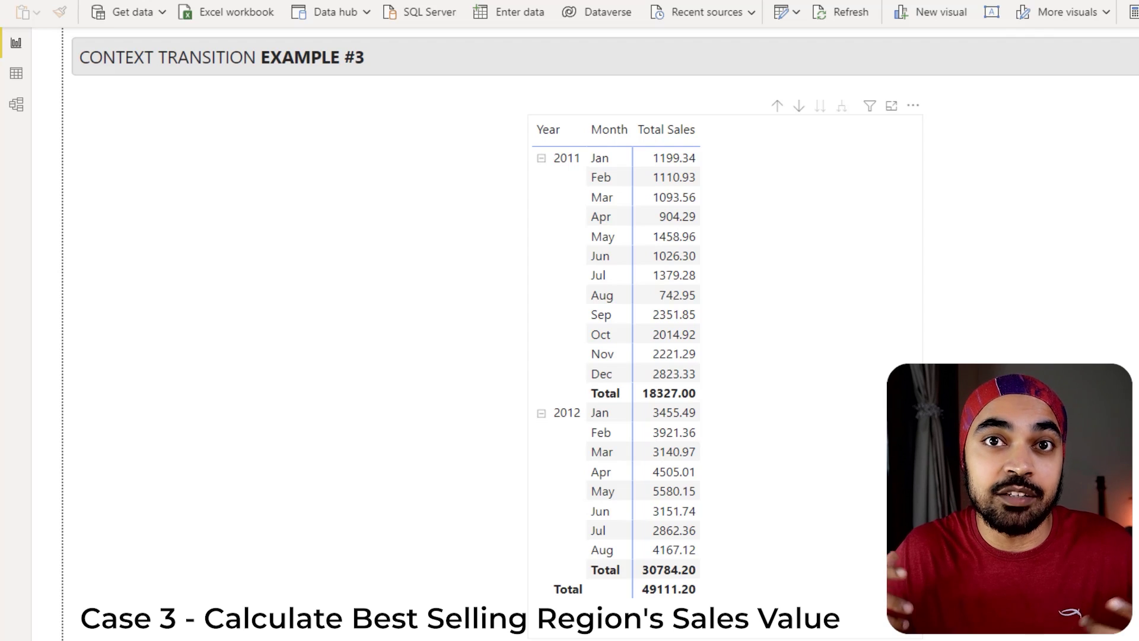
Show the model diagram, tick the Products and Calendar tables, draw an empty box beside Calendar, then clear the annotations.
{"action": "left_click", "coordinate": [23, 117]}
{"action": "key", "text": "ctrl+2"}
{"action": "left_click_drag", "start_coordinate": [256, 172], "coordinate": [302, 155]}
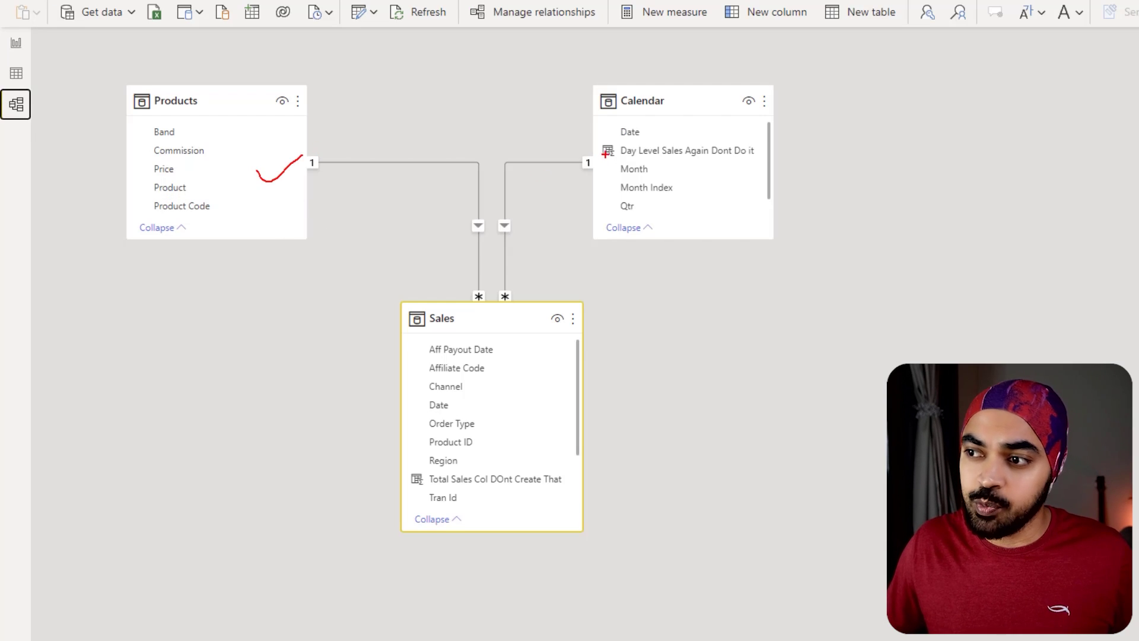
{"action": "left_click_drag", "start_coordinate": [605, 155], "coordinate": [656, 151]}
{"action": "left_click_drag", "start_coordinate": [860, 94], "coordinate": [979, 218]}
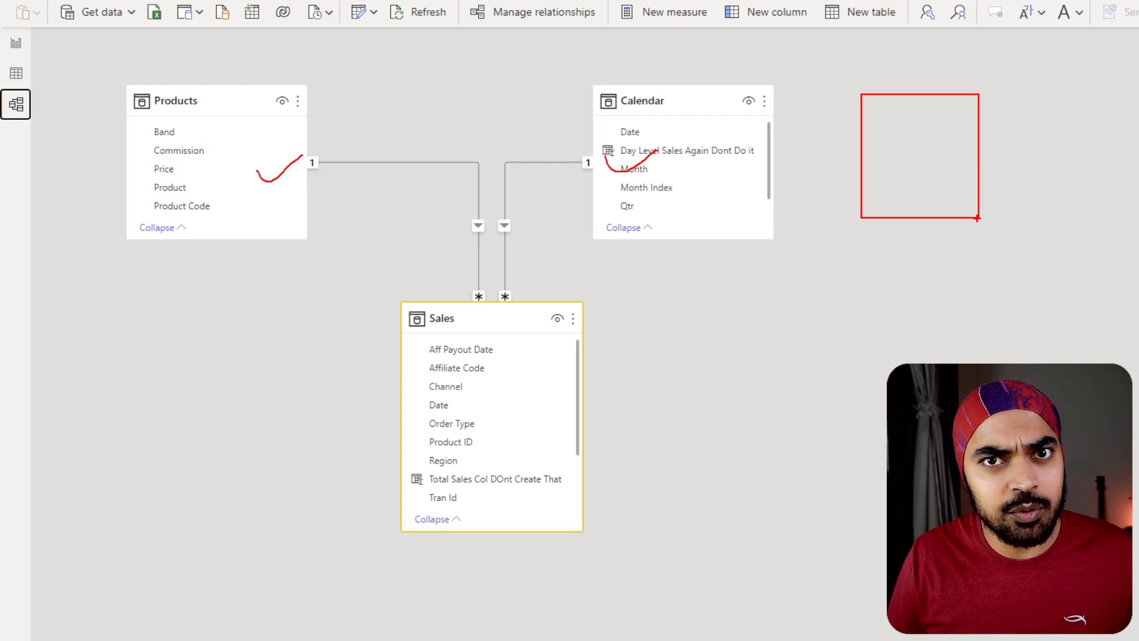
{"action": "key", "text": "Escape"}
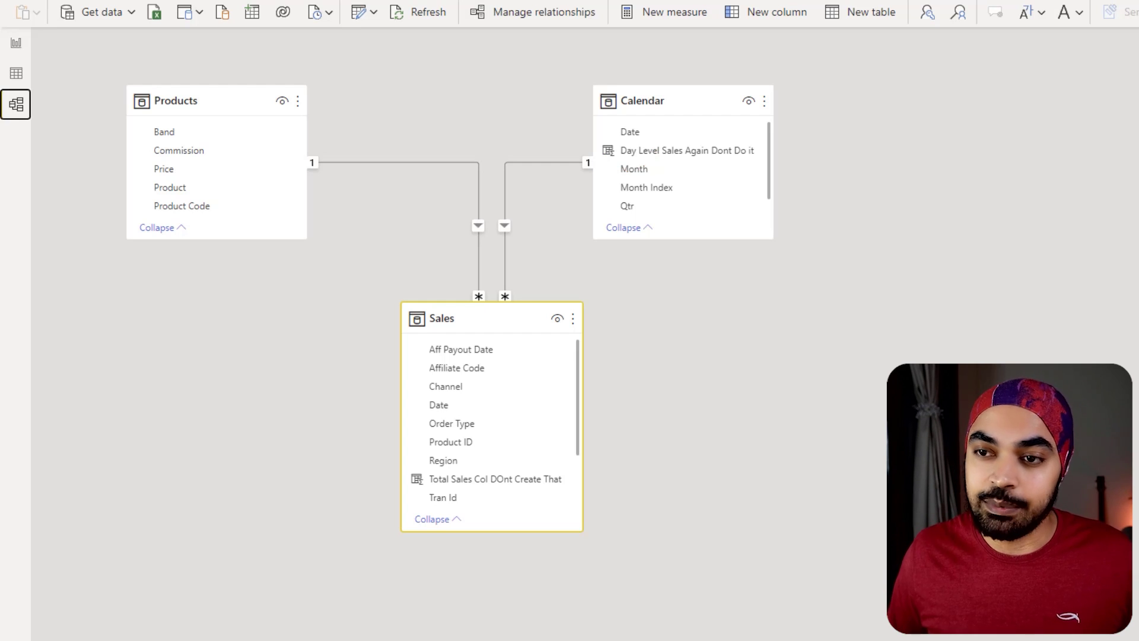
Show the Sales table's data, box its Region column and draw an arrow to the header, then clear the annotations.
{"action": "left_click", "coordinate": [17, 73]}
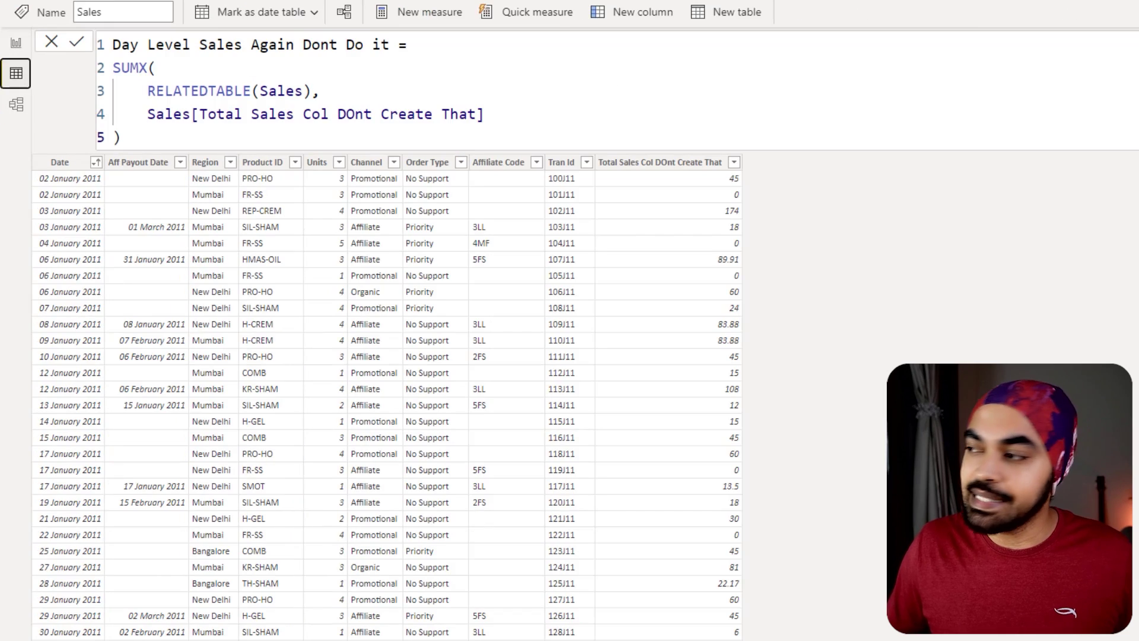
{"action": "left_click", "coordinate": [710, 221]}
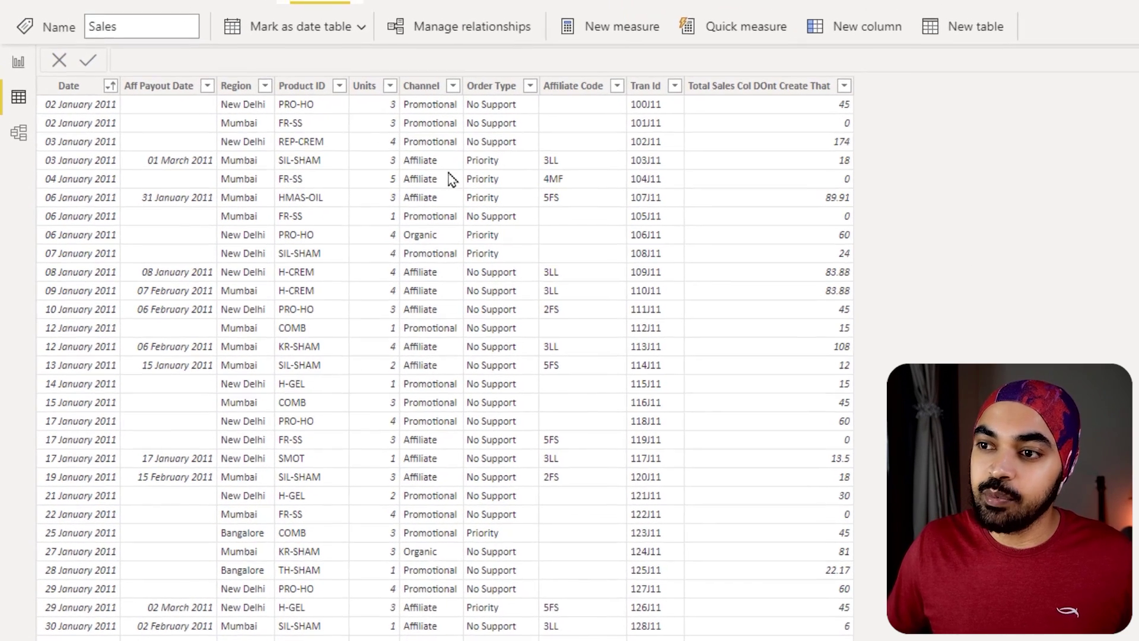
{"action": "left_click_drag", "start_coordinate": [217, 74], "coordinate": [287, 267]}
{"action": "mouse_move", "coordinate": [243, 45]}
{"action": "left_mouse_down"}
{"action": "mouse_move", "coordinate": [244, 72]}
{"action": "mouse_move", "coordinate": [257, 66]}
{"action": "left_mouse_up"}
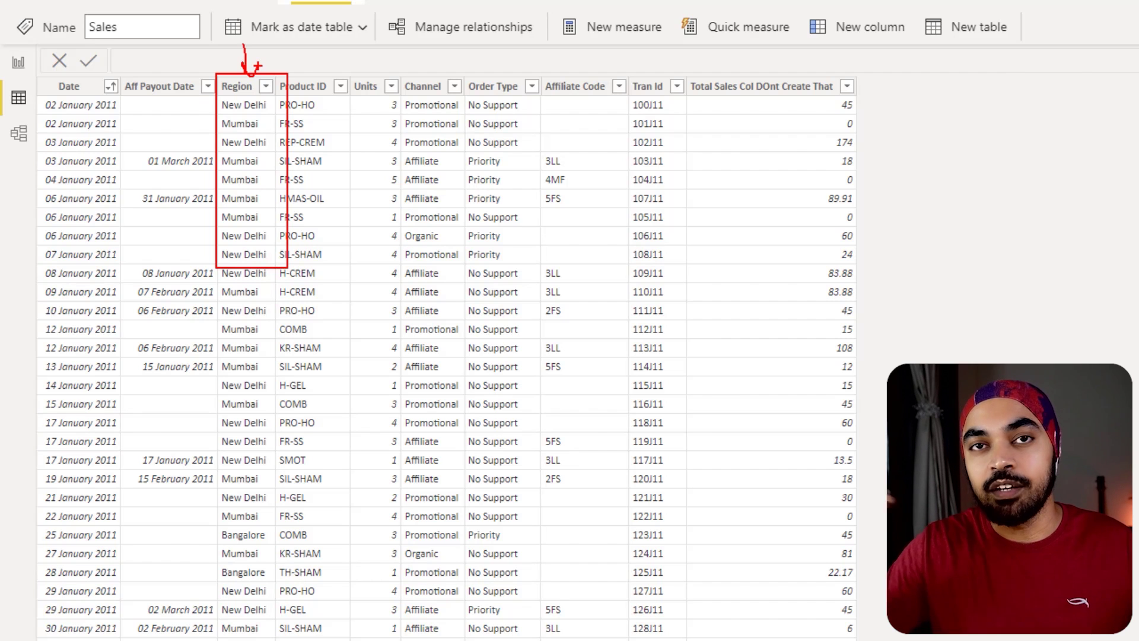
{"action": "key", "text": "Escape"}
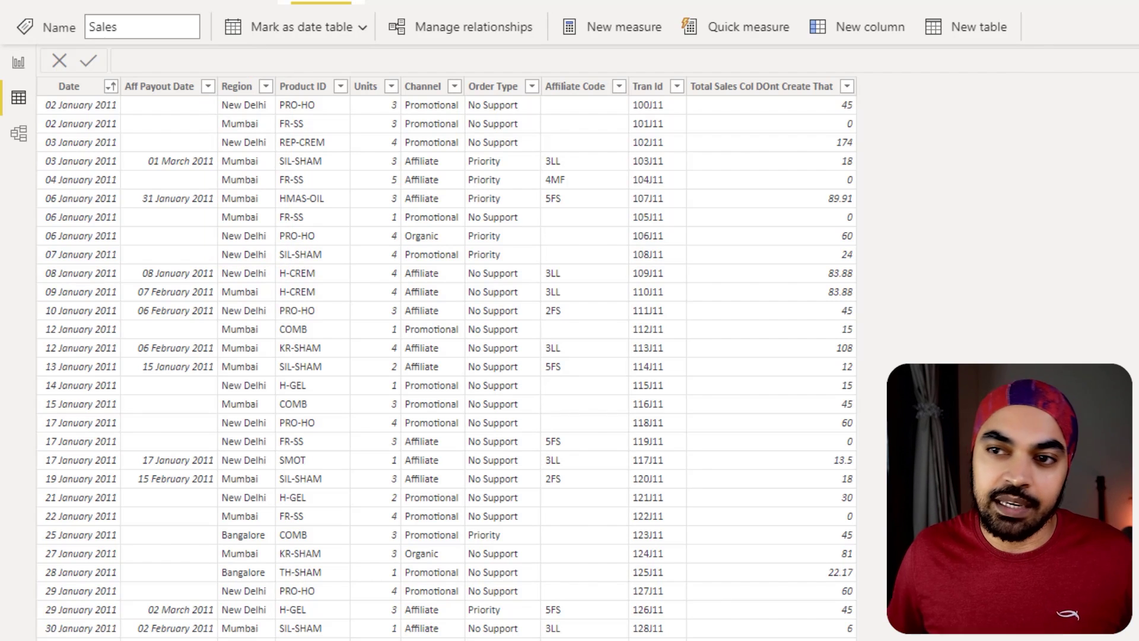
Return to the report and start a new measure named Best Region Sales with the MAXX function.
{"action": "left_click", "coordinate": [18, 61]}
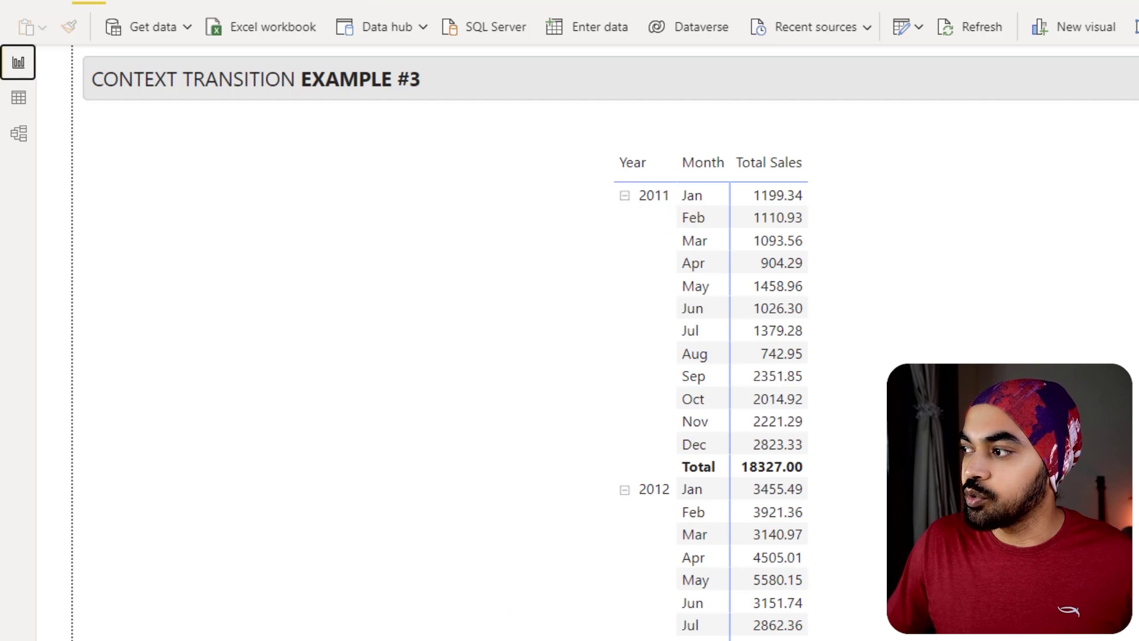
{"action": "key", "text": "alt+h"}
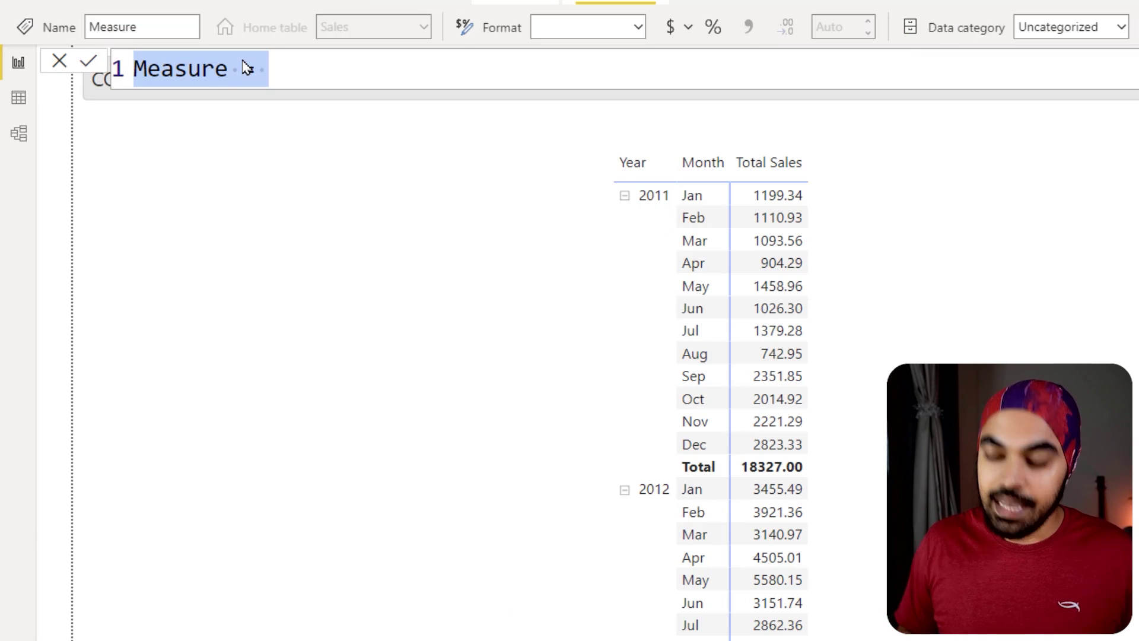
{"action": "type", "text": "Best Re"}
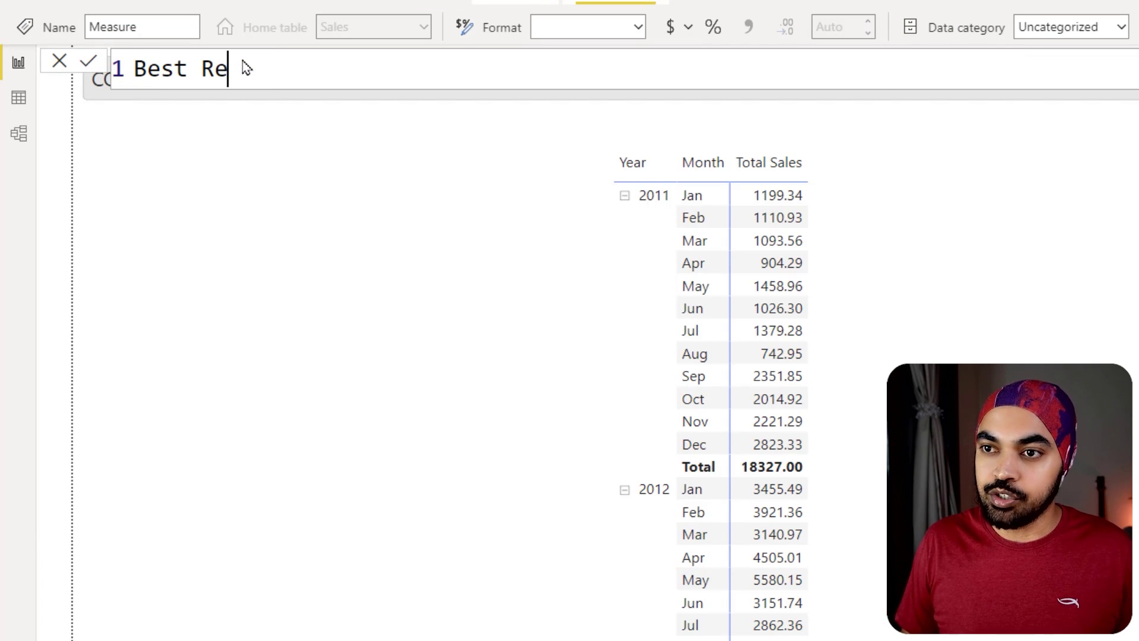
{"action": "type", "text": "gion Sales ="}
{"action": "key", "text": "shift+Return"}
{"action": "type", "text": "ma"}
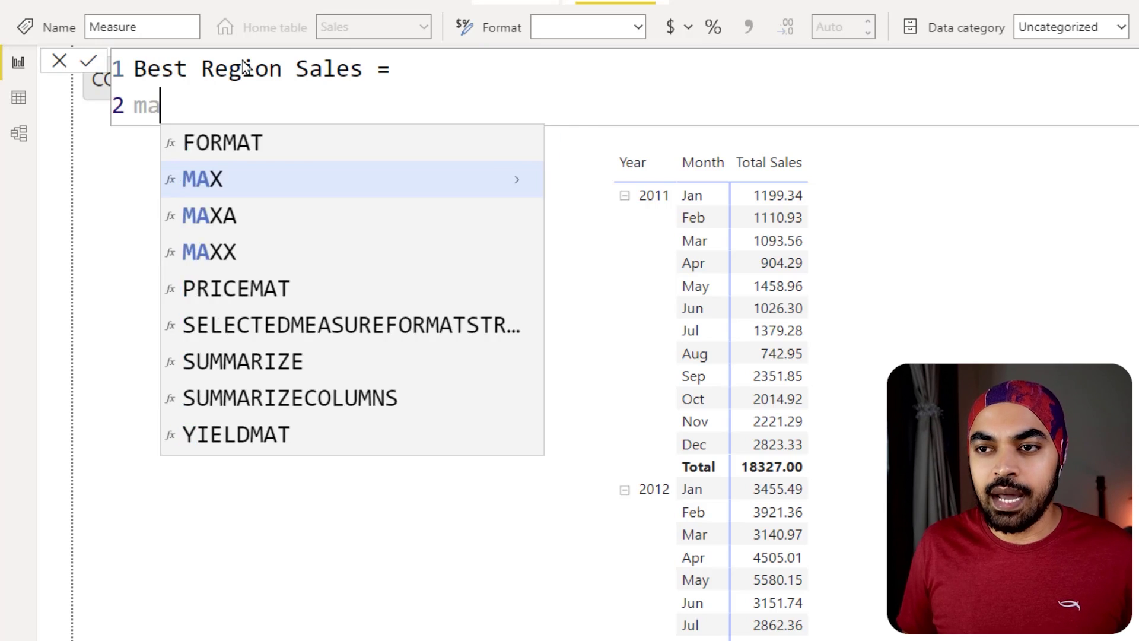
{"action": "type", "text": "xx"}
{"action": "key", "text": "Tab"}
{"action": "key", "text": "shift+Return"}
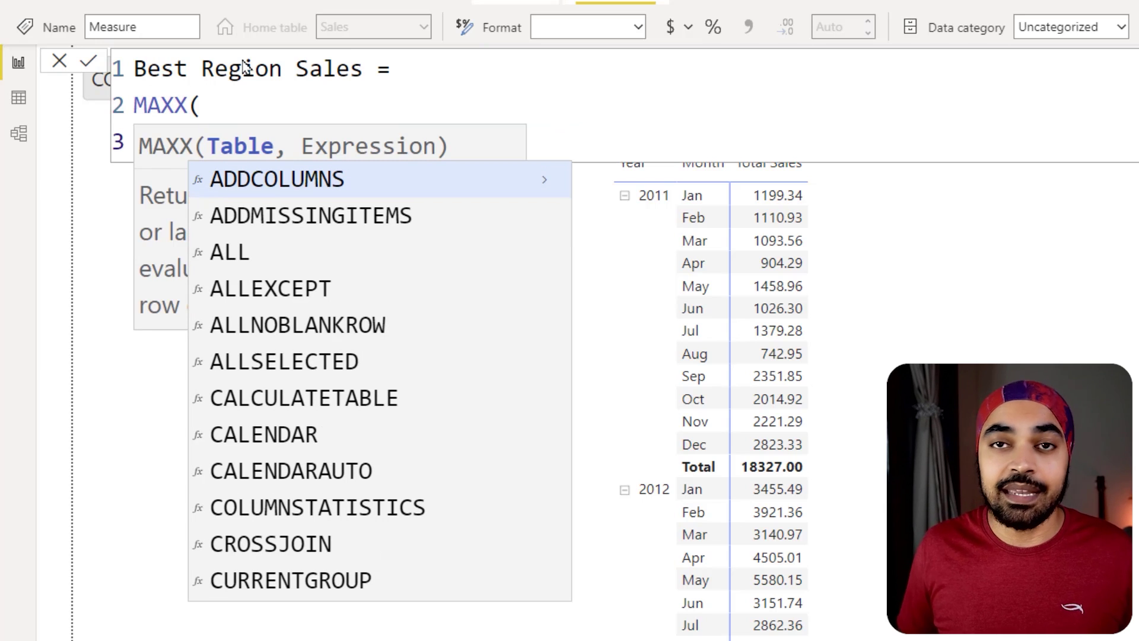
Enter VALUES(Sales[Region]) on an indented third line as the table argument of MAXX.
{"action": "left_click", "coordinate": [238, 104]}
{"action": "left_click", "coordinate": [235, 144]}
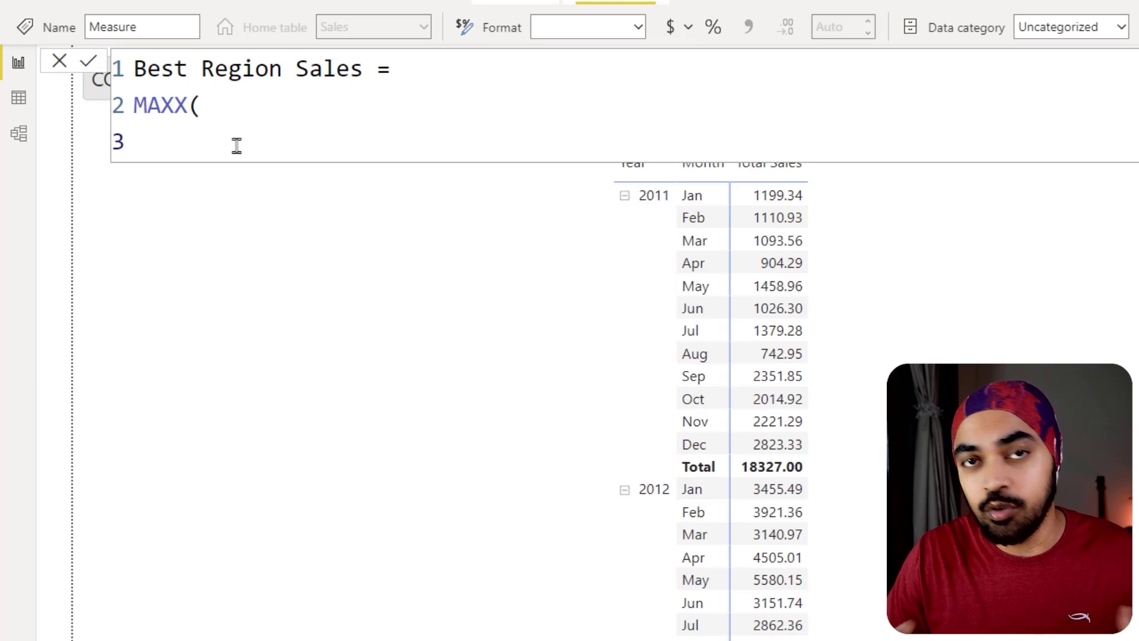
{"action": "key", "text": "Tab"}
{"action": "type", "text": "values"}
{"action": "key", "text": "Tab"}
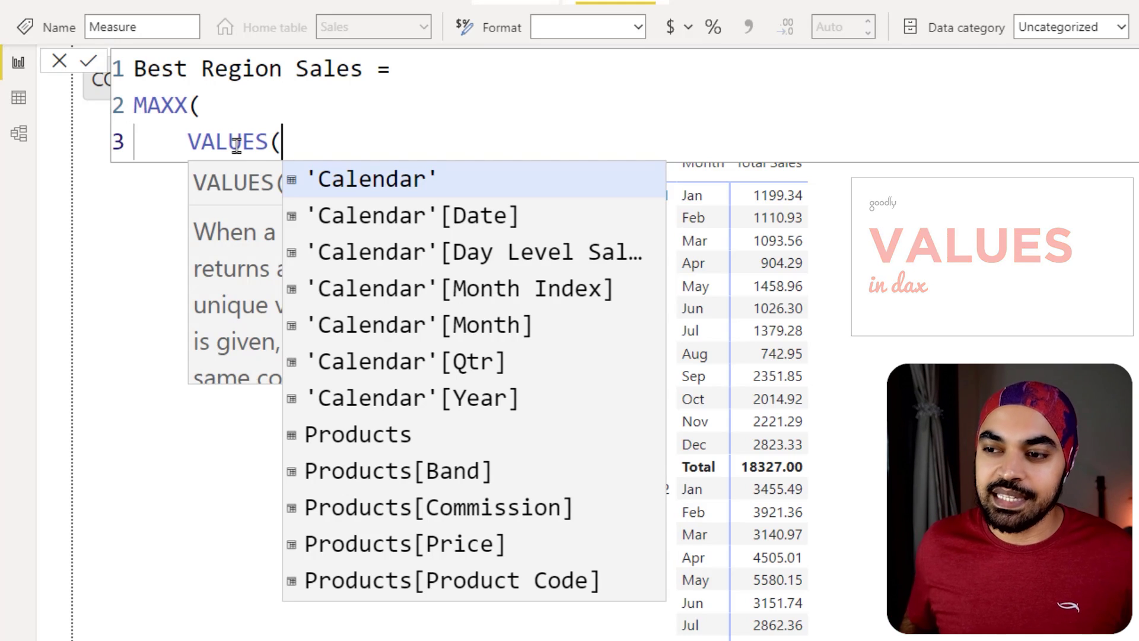
{"action": "type", "text": "sal"}
{"action": "key", "text": "Down"}
{"action": "key", "text": "Down"}
{"action": "key", "text": "Down"}
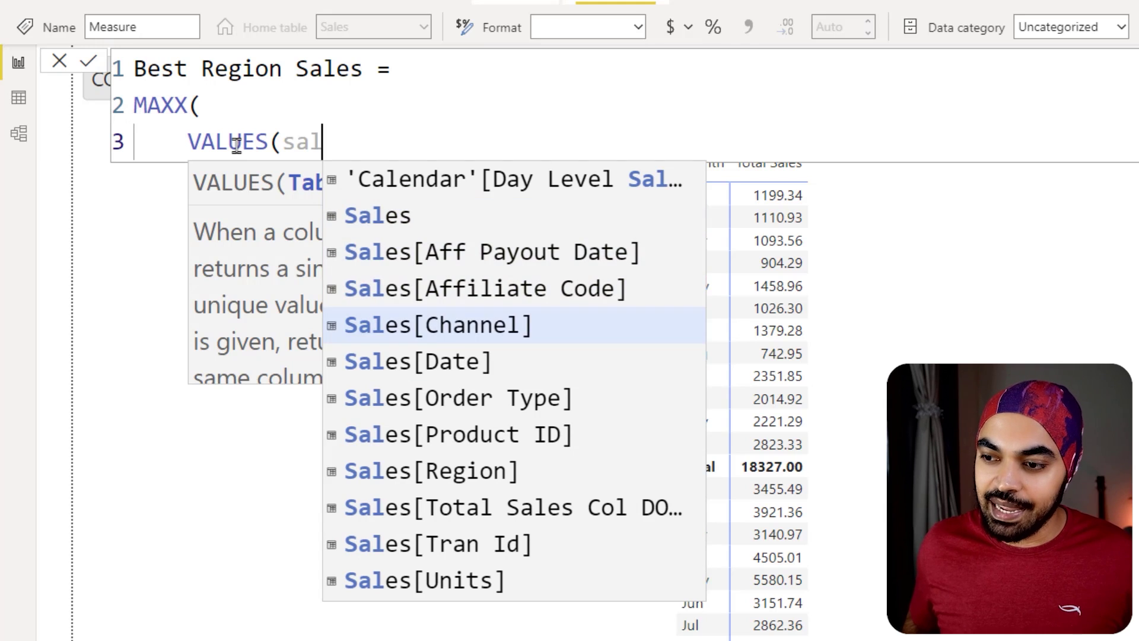
{"action": "key", "text": "Down"}
{"action": "key", "text": "Down"}
{"action": "key", "text": "Down"}
{"action": "key", "text": "Down"}
{"action": "key", "text": "Tab"}
{"action": "type", "text": ")"}
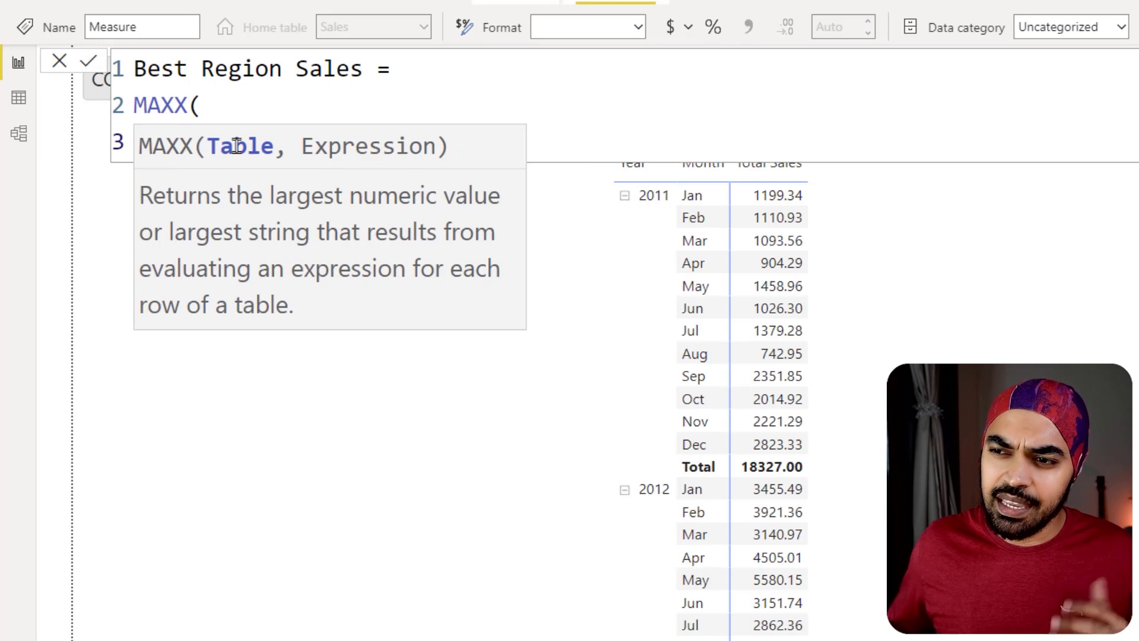
{"action": "left_click", "coordinate": [287, 119]}
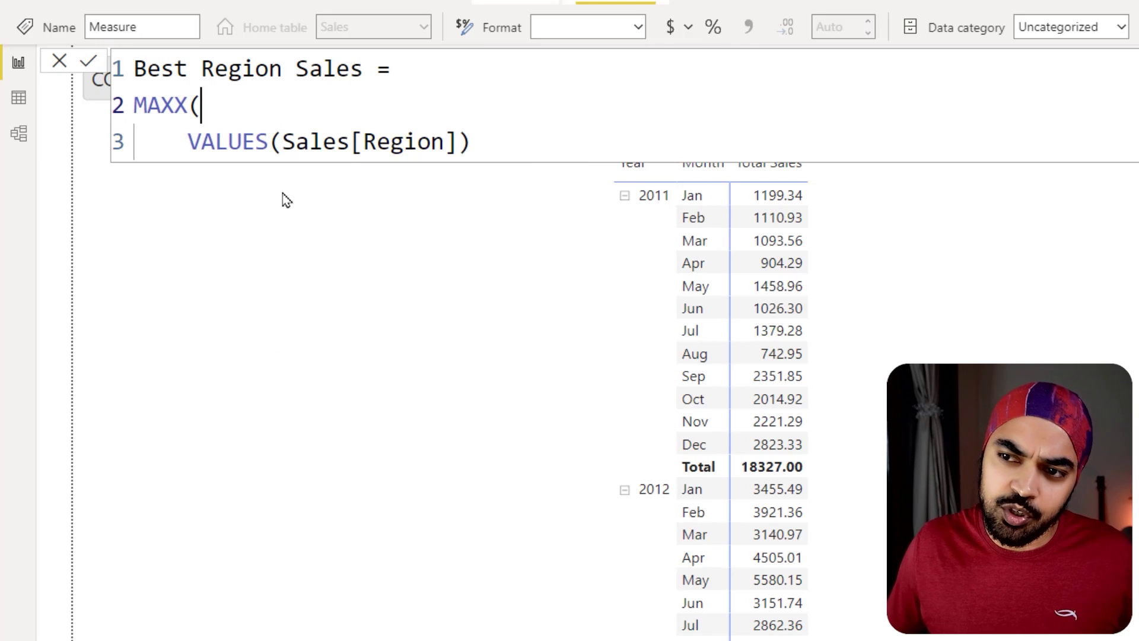
Sketch a boxed list of regions below the formula with the first one circled and value lines beside it, then clear the drawing.
{"action": "key", "text": "ctrl+2"}
{"action": "left_click_drag", "start_coordinate": [213, 226], "coordinate": [300, 358]}
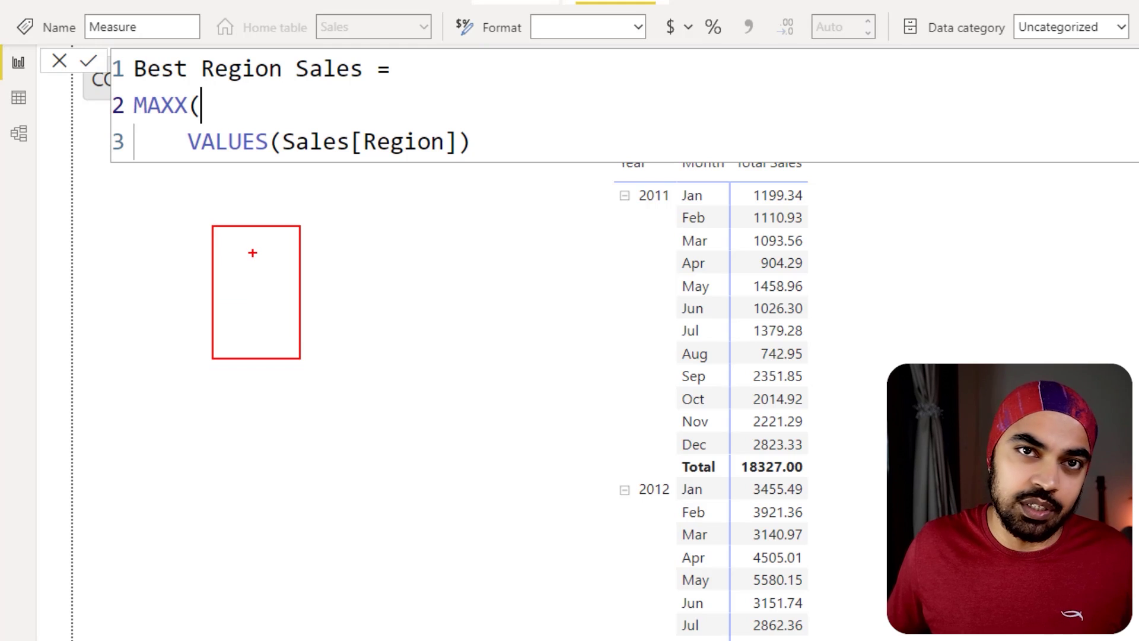
{"action": "mouse_move", "coordinate": [243, 261]}
{"action": "left_mouse_down"}
{"action": "mouse_move", "coordinate": [267, 261]}
{"action": "mouse_move", "coordinate": [277, 341]}
{"action": "left_mouse_up"}
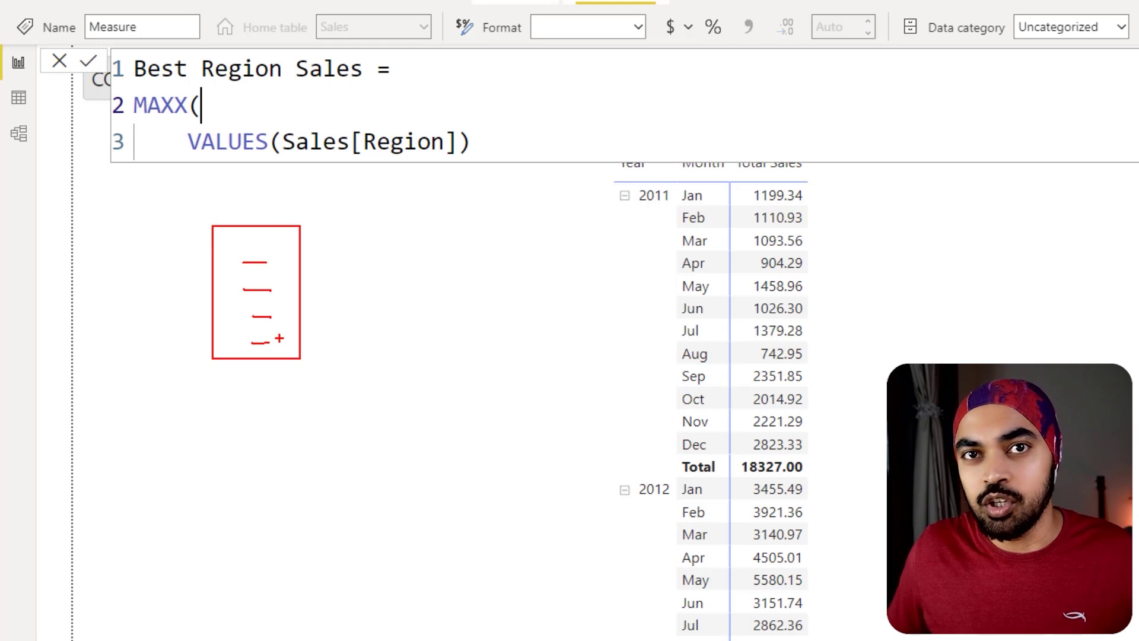
{"action": "left_click_drag", "start_coordinate": [279, 249], "coordinate": [209, 256]}
{"action": "mouse_move", "coordinate": [316, 266]}
{"action": "left_mouse_down"}
{"action": "mouse_move", "coordinate": [350, 266]}
{"action": "mouse_move", "coordinate": [354, 294]}
{"action": "left_mouse_up"}
{"action": "left_click_drag", "start_coordinate": [327, 321], "coordinate": [354, 322]}
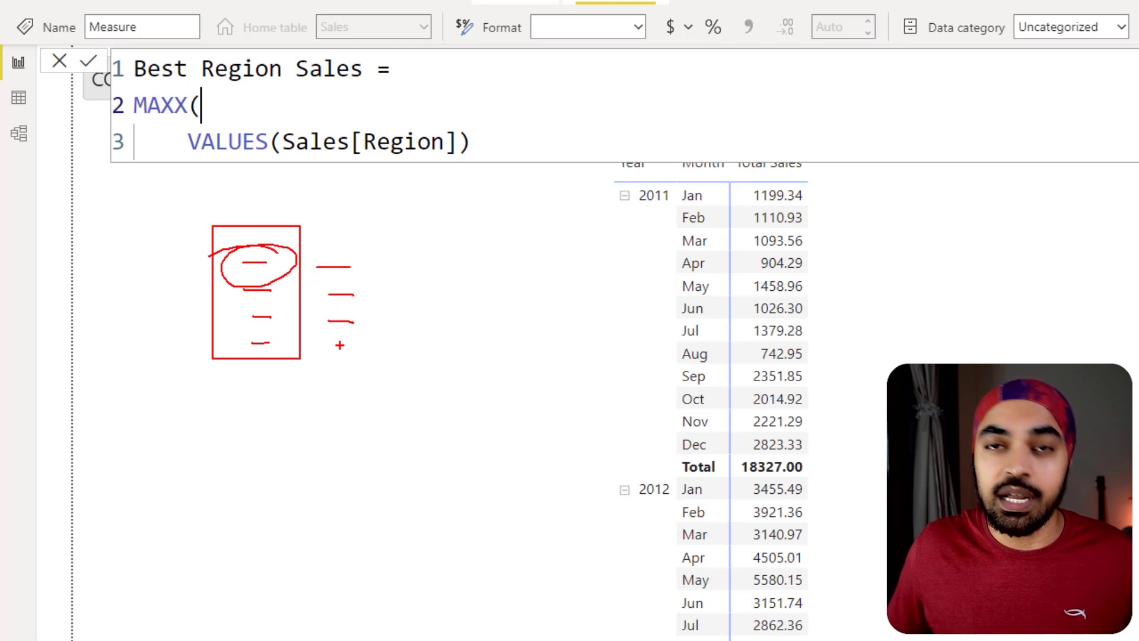
{"action": "key", "text": "Escape"}
Complete the Best Region Sales formula with [Total Sales] as the expression and add the measure to the Example #3 matrix.
{"action": "left_click", "coordinate": [501, 152]}
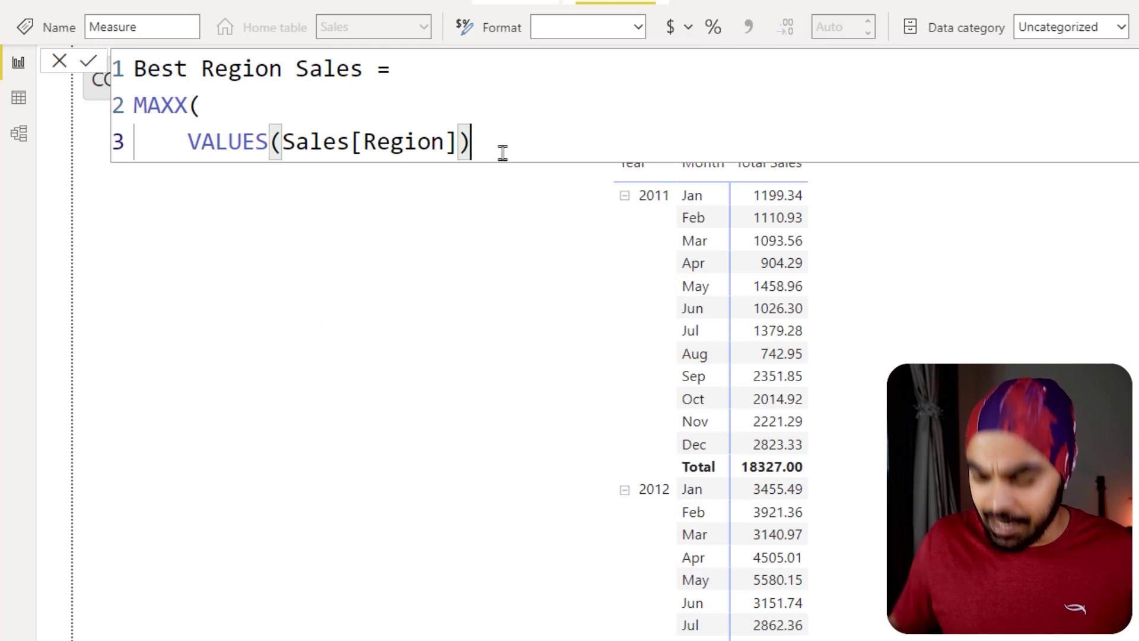
{"action": "key", "text": "shift+Return"}
{"action": "key", "text": "Tab"}
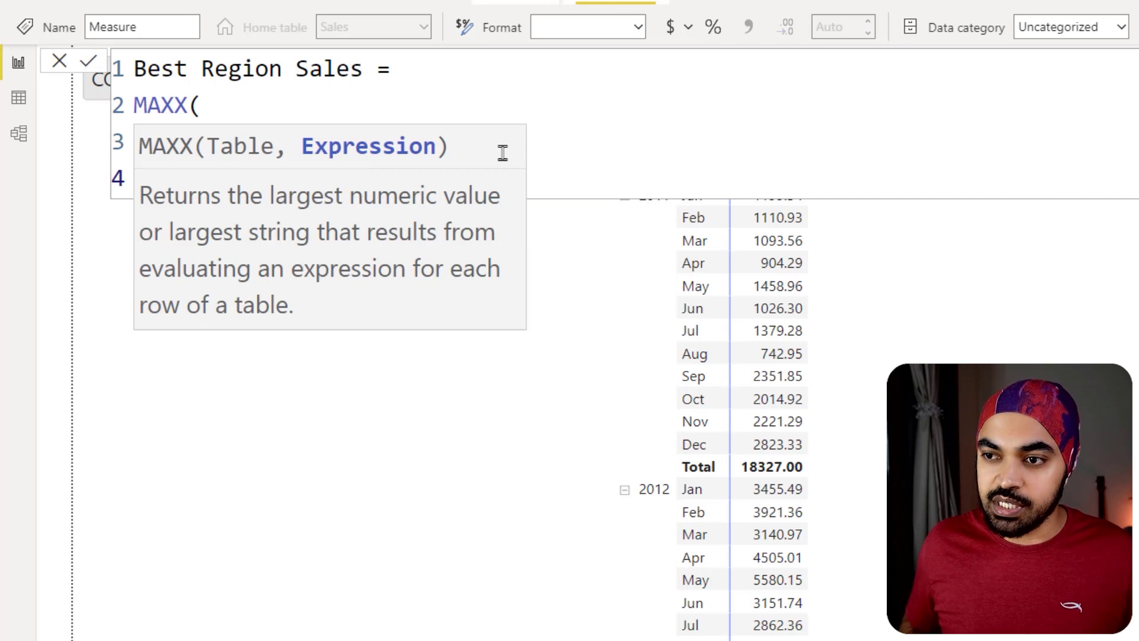
{"action": "key", "text": "Return"}
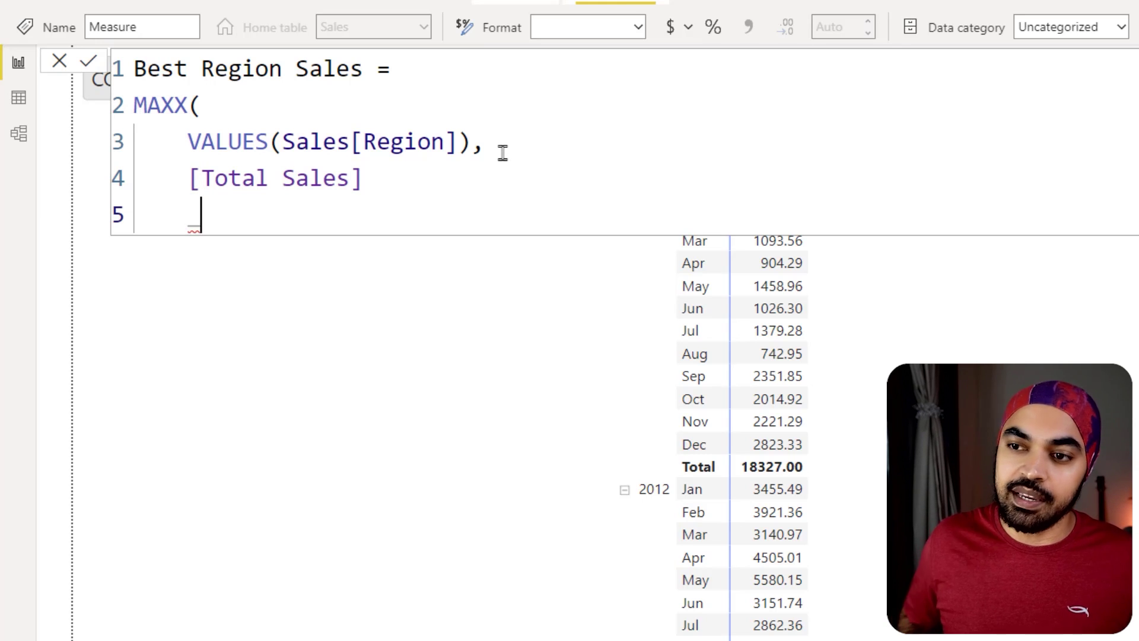
{"action": "type", "text": ")"}
{"action": "key", "text": "Return"}
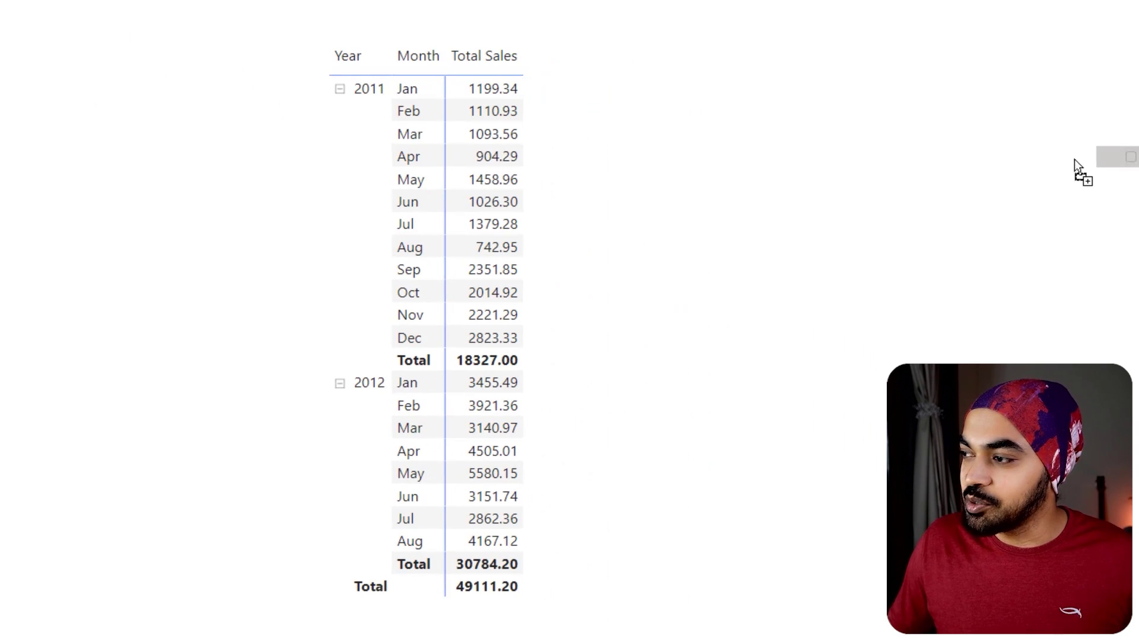
{"action": "left_click_drag", "start_coordinate": [1078, 166], "coordinate": [554, 155]}
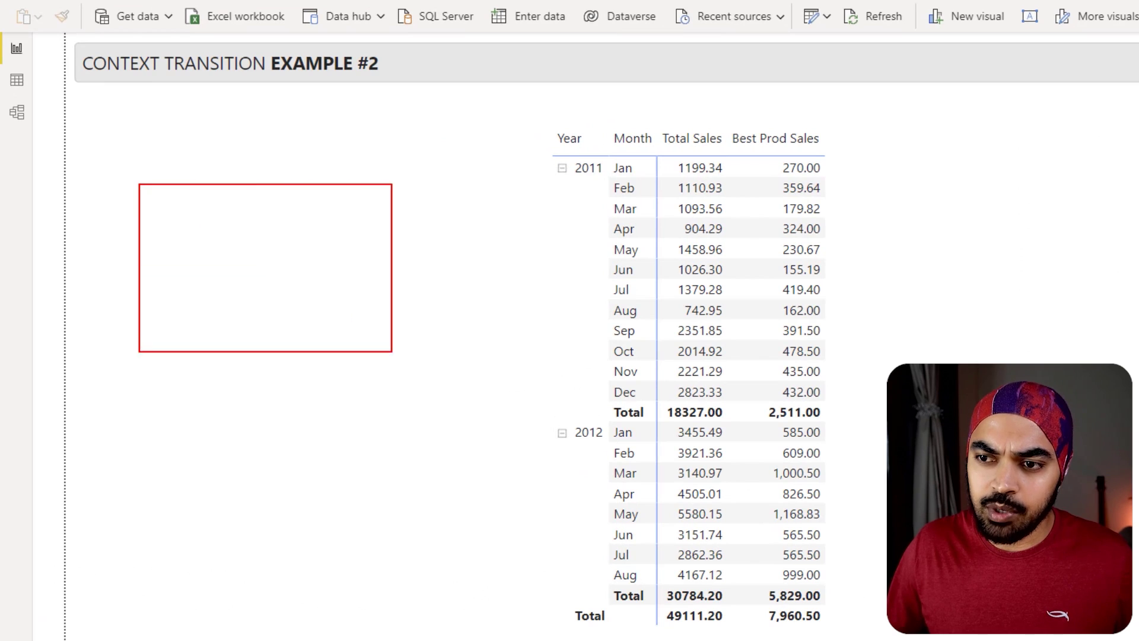
Draw a large box beside the Example #2 matrix and list products P1, P2 and several dashes inside it.
{"action": "left_click_drag", "start_coordinate": [391, 351], "coordinate": [439, 416]}
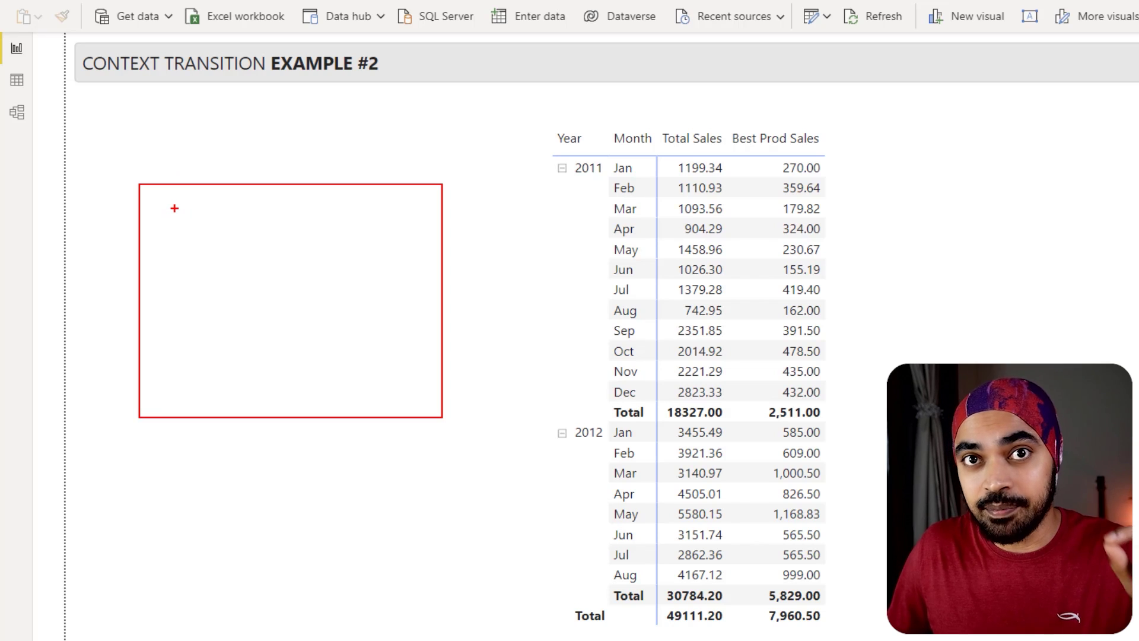
{"action": "mouse_move", "coordinate": [157, 212]}
{"action": "left_mouse_down"}
{"action": "mouse_move", "coordinate": [185, 209]}
{"action": "mouse_move", "coordinate": [174, 198]}
{"action": "mouse_move", "coordinate": [185, 211]}
{"action": "mouse_move", "coordinate": [172, 245]}
{"action": "mouse_move", "coordinate": [174, 235]}
{"action": "left_mouse_up"}
{"action": "left_click_drag", "start_coordinate": [181, 230], "coordinate": [187, 274]}
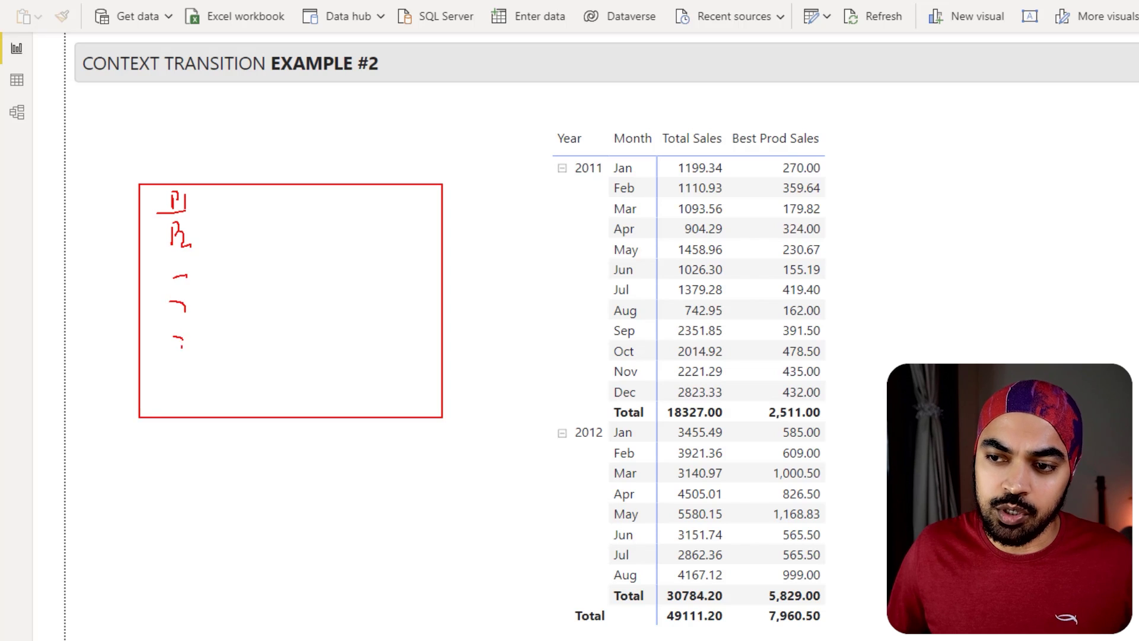
{"action": "left_click_drag", "start_coordinate": [172, 367], "coordinate": [189, 369]}
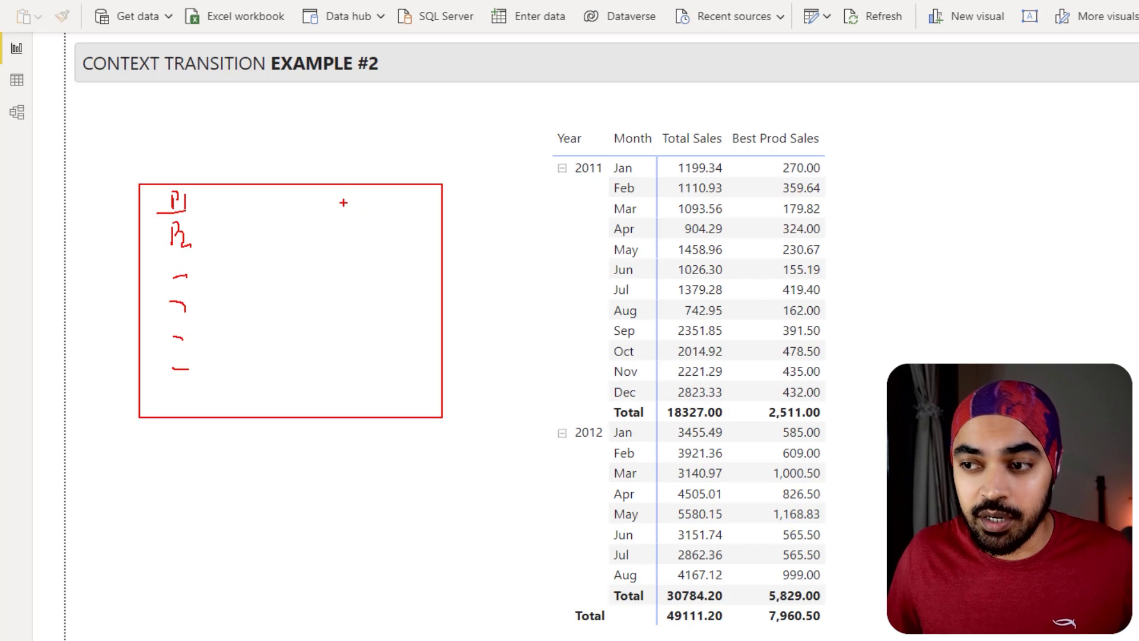
Sketch value dashes opposite the listed products with the first one boxed, and add a boxed middle column headed Name.
{"action": "left_click_drag", "start_coordinate": [304, 196], "coordinate": [367, 204]}
{"action": "left_click_drag", "start_coordinate": [319, 237], "coordinate": [355, 236]}
{"action": "left_click_drag", "start_coordinate": [317, 271], "coordinate": [346, 272]}
{"action": "left_click_drag", "start_coordinate": [321, 310], "coordinate": [338, 310]}
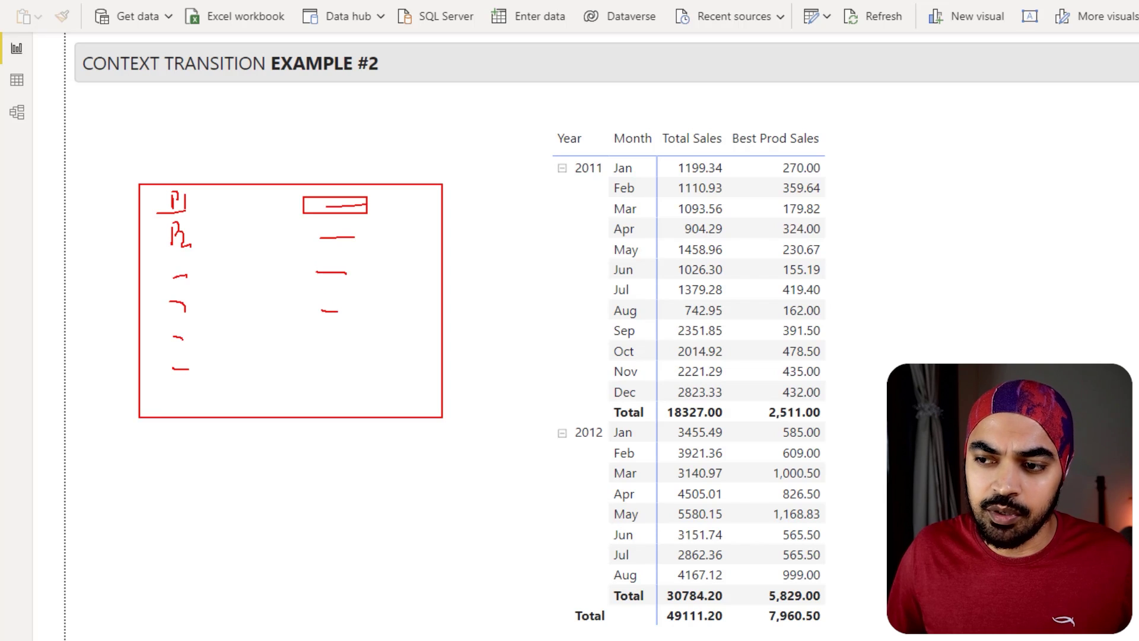
{"action": "left_click_drag", "start_coordinate": [343, 374], "coordinate": [346, 375]}
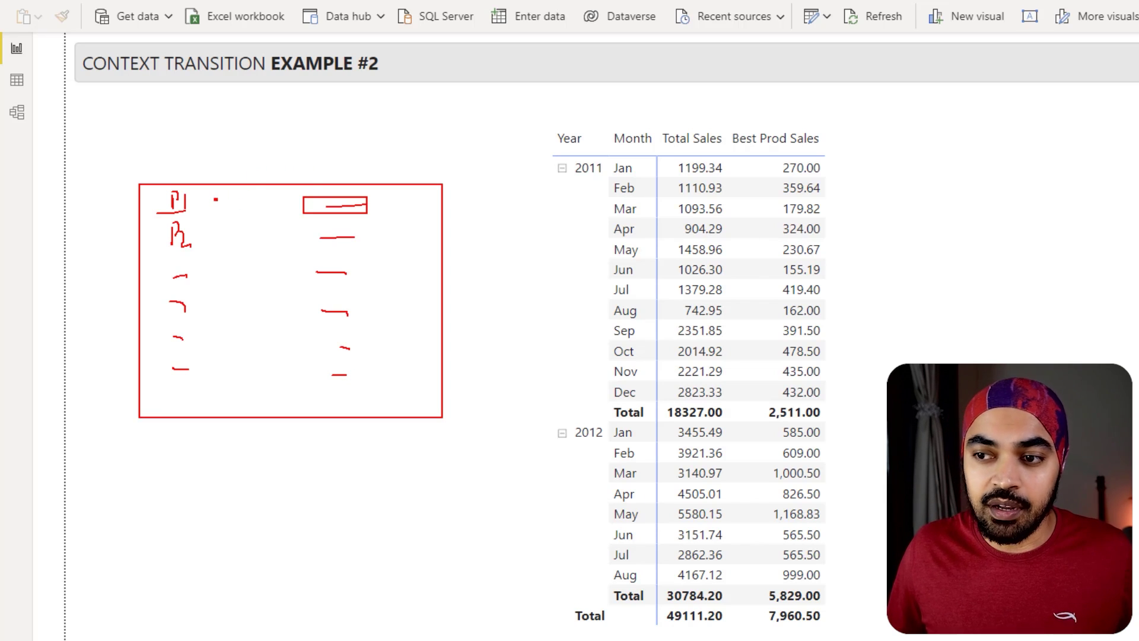
{"action": "left_click_drag", "start_coordinate": [214, 199], "coordinate": [294, 385]}
{"action": "mouse_move", "coordinate": [238, 181]}
{"action": "left_mouse_down"}
{"action": "mouse_move", "coordinate": [249, 161]}
{"action": "mouse_move", "coordinate": [259, 179]}
{"action": "mouse_move", "coordinate": [300, 176]}
{"action": "left_mouse_up"}
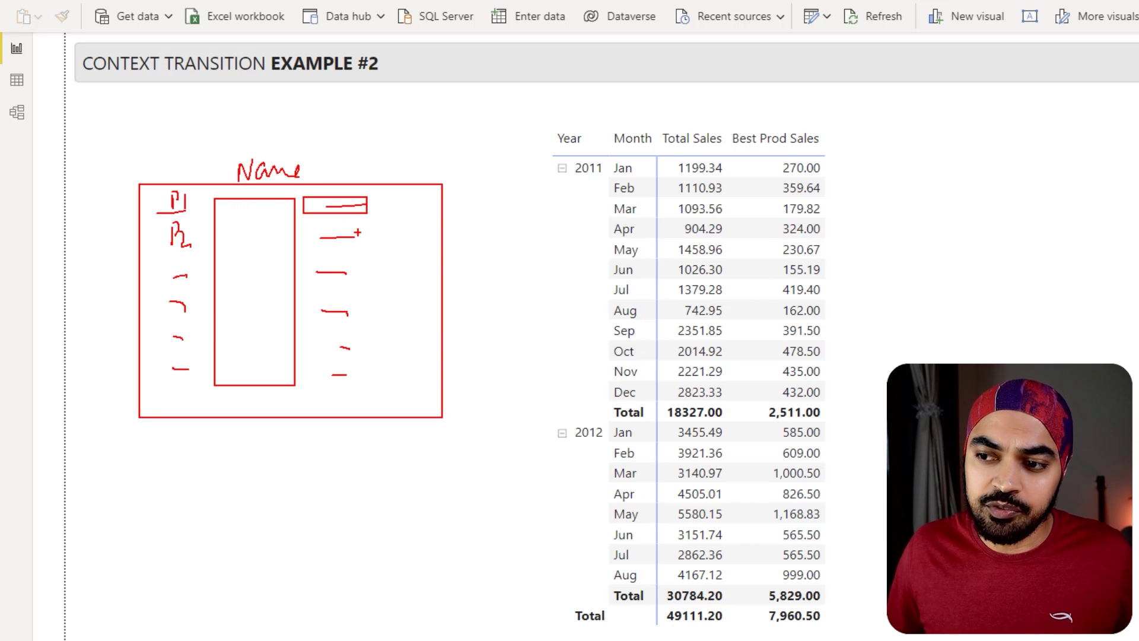
Circle the second product's value, link it through its name cell to the January 2011 row with tick marks, and clear the drawing.
{"action": "mouse_move", "coordinate": [359, 233]}
{"action": "left_mouse_down"}
{"action": "mouse_move", "coordinate": [327, 224]}
{"action": "mouse_move", "coordinate": [370, 237]}
{"action": "left_mouse_up"}
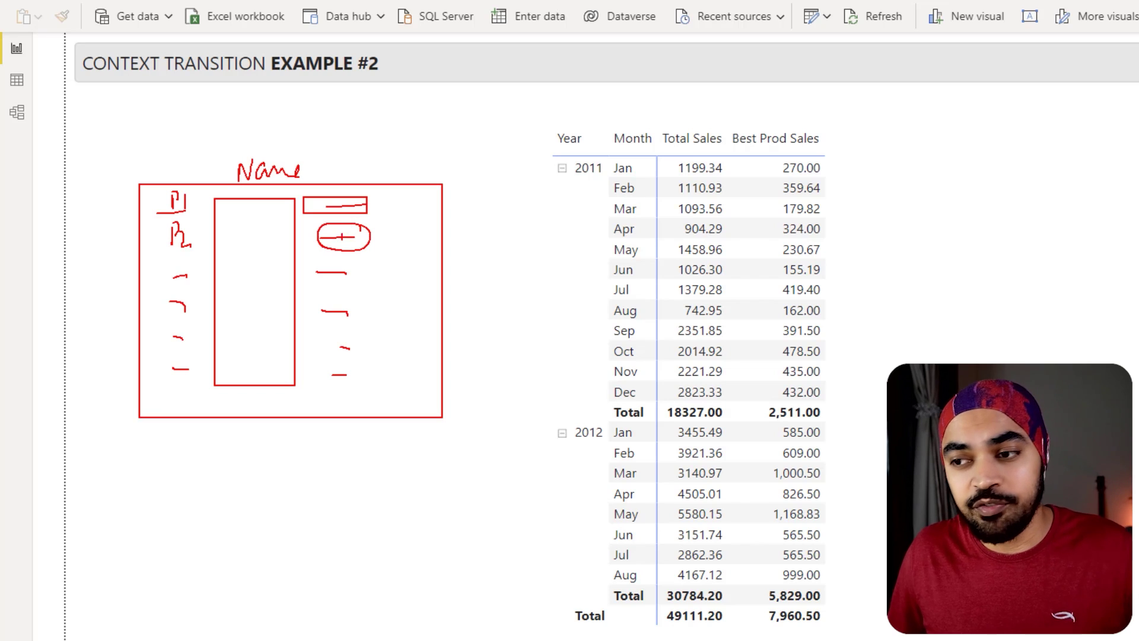
{"action": "mouse_move", "coordinate": [343, 240]}
{"action": "left_mouse_down"}
{"action": "mouse_move", "coordinate": [319, 257]}
{"action": "mouse_move", "coordinate": [254, 236]}
{"action": "mouse_move", "coordinate": [261, 245]}
{"action": "mouse_move", "coordinate": [290, 225]}
{"action": "mouse_move", "coordinate": [563, 197]}
{"action": "mouse_move", "coordinate": [771, 190]}
{"action": "mouse_move", "coordinate": [831, 168]}
{"action": "left_mouse_up"}
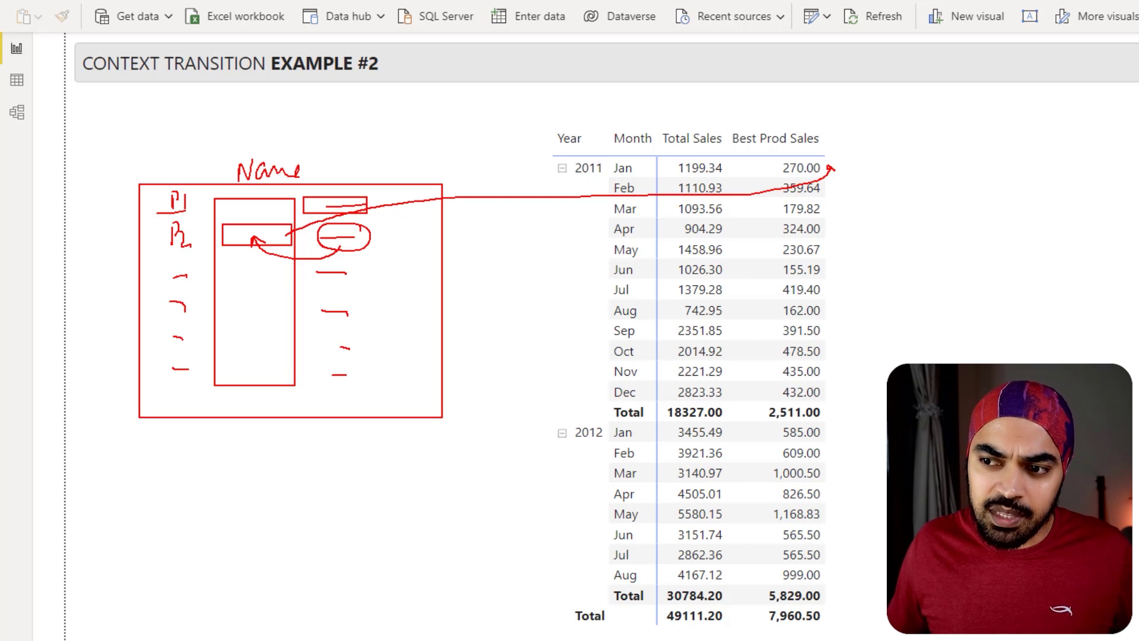
{"action": "mouse_move", "coordinate": [373, 240]}
{"action": "left_mouse_down"}
{"action": "mouse_move", "coordinate": [381, 248]}
{"action": "mouse_move", "coordinate": [392, 235]}
{"action": "left_mouse_up"}
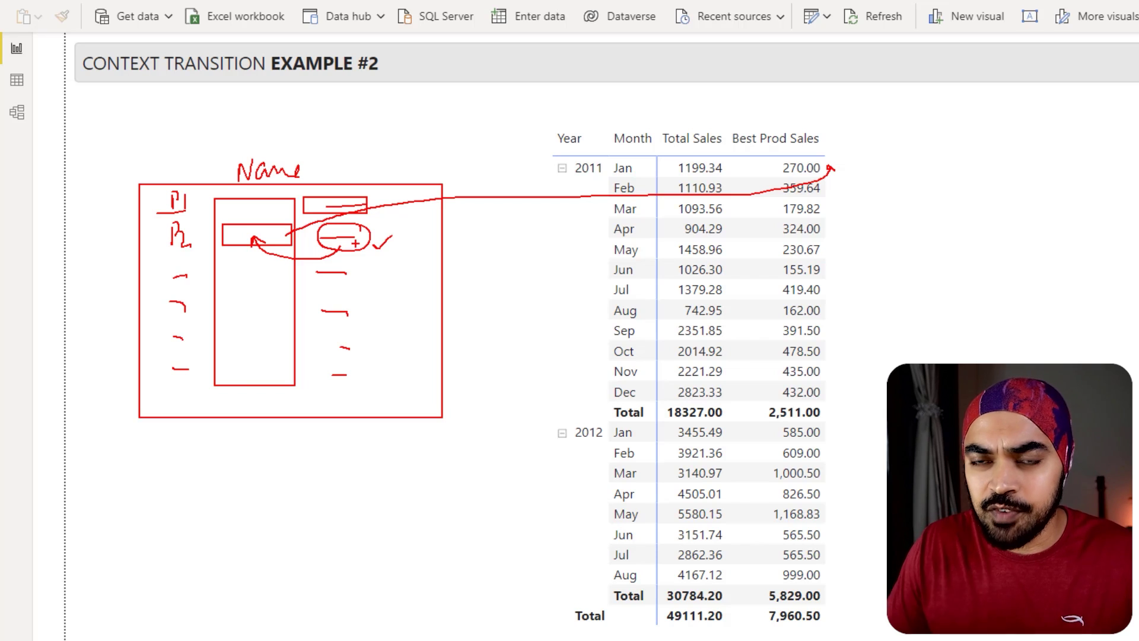
{"action": "mouse_move", "coordinate": [300, 226]}
{"action": "left_mouse_down"}
{"action": "mouse_move", "coordinate": [203, 232]}
{"action": "mouse_move", "coordinate": [295, 222]}
{"action": "left_mouse_up"}
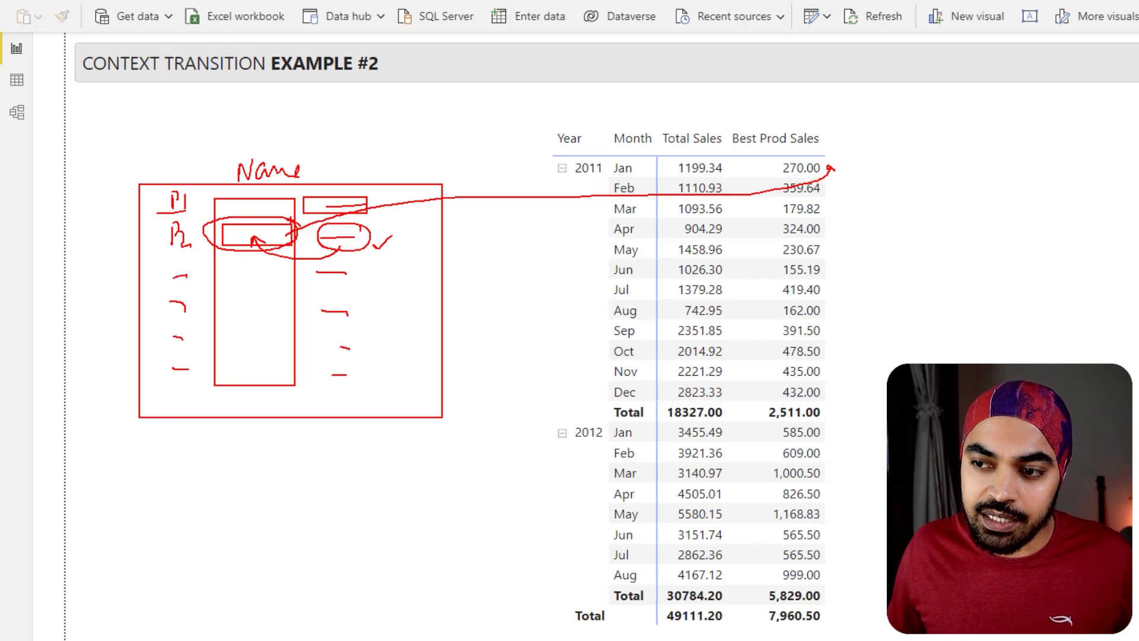
{"action": "left_click_drag", "start_coordinate": [857, 173], "coordinate": [872, 164]}
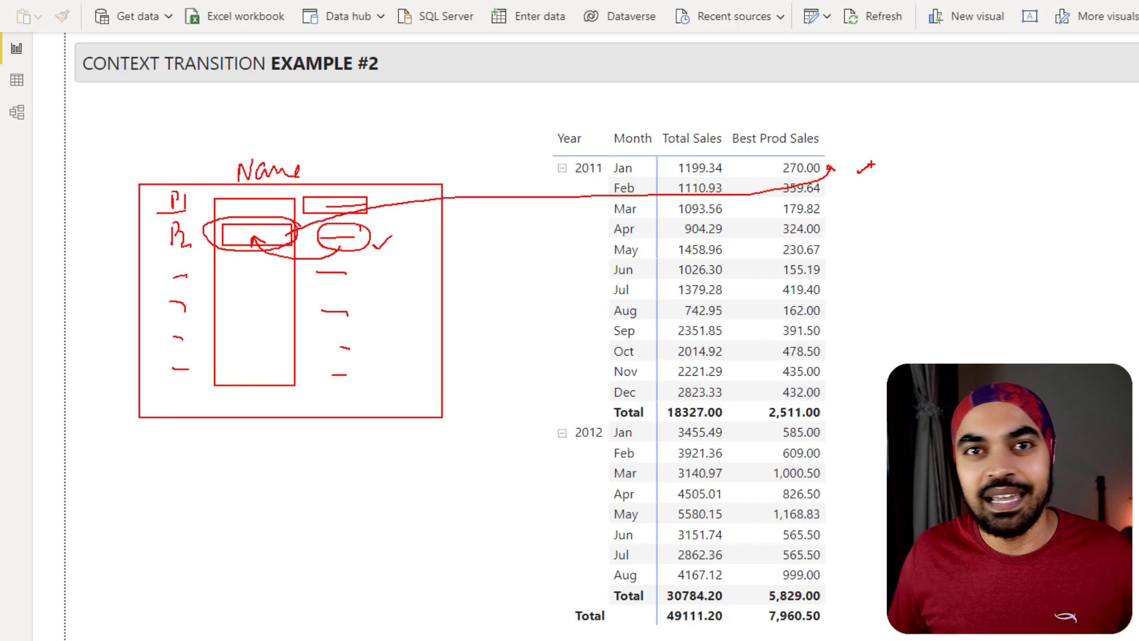
{"action": "key", "text": "Escape"}
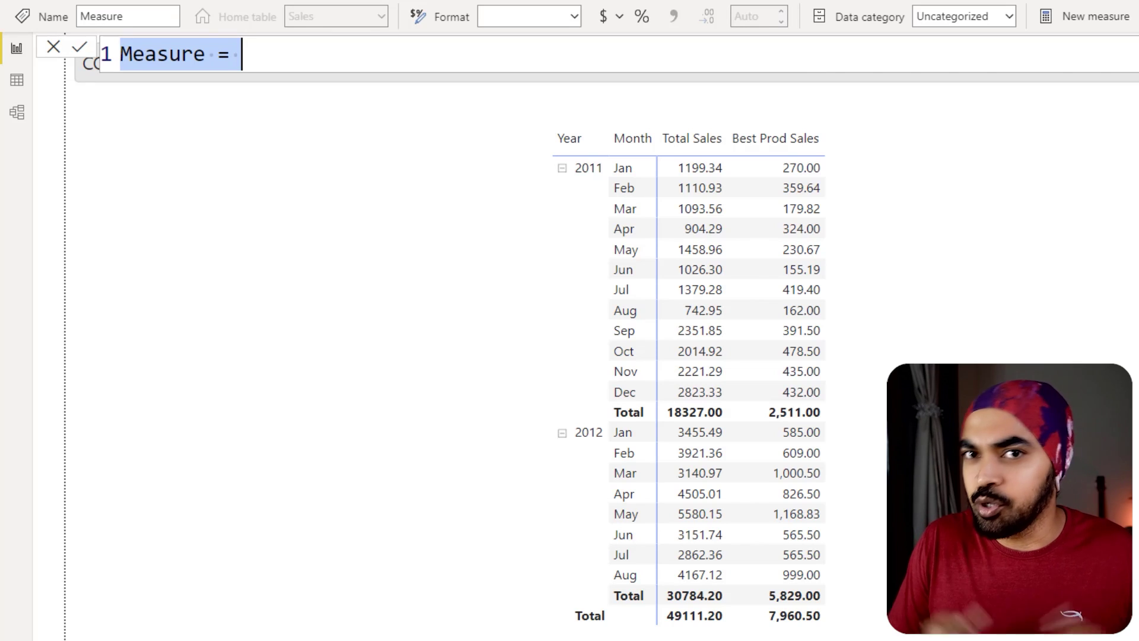
Name the new measure Best Prod and start its formula with TOPN, using 1 as the number of rows.
{"action": "type", "text": "Best"}
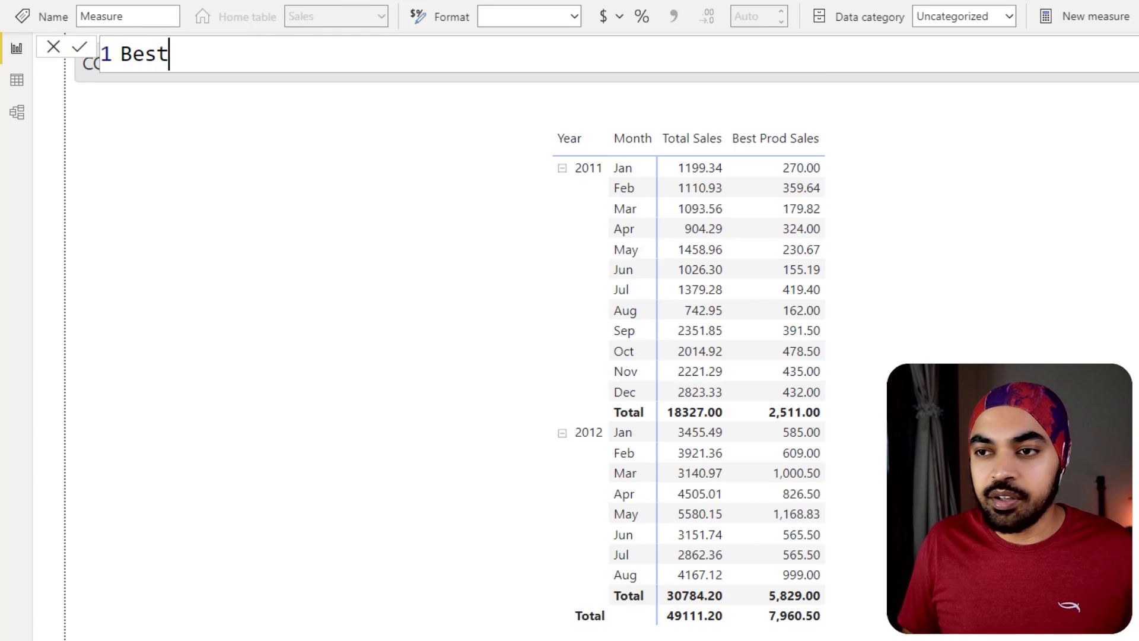
{"action": "type", "text": " Prod ="}
{"action": "key", "text": "Return"}
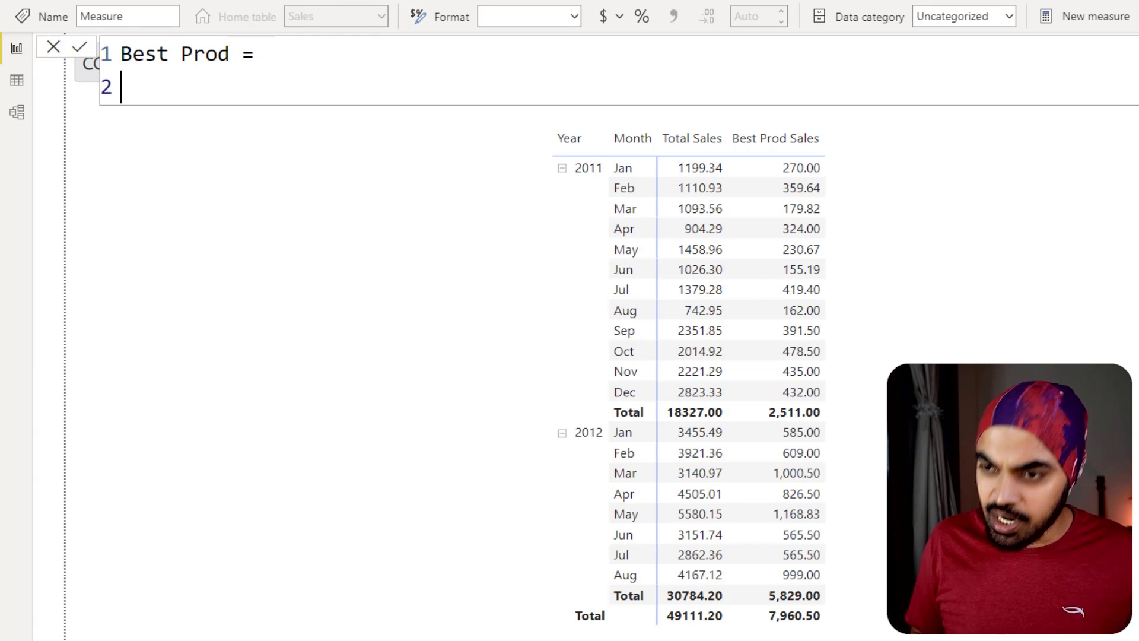
{"action": "type", "text": "TOPN("}
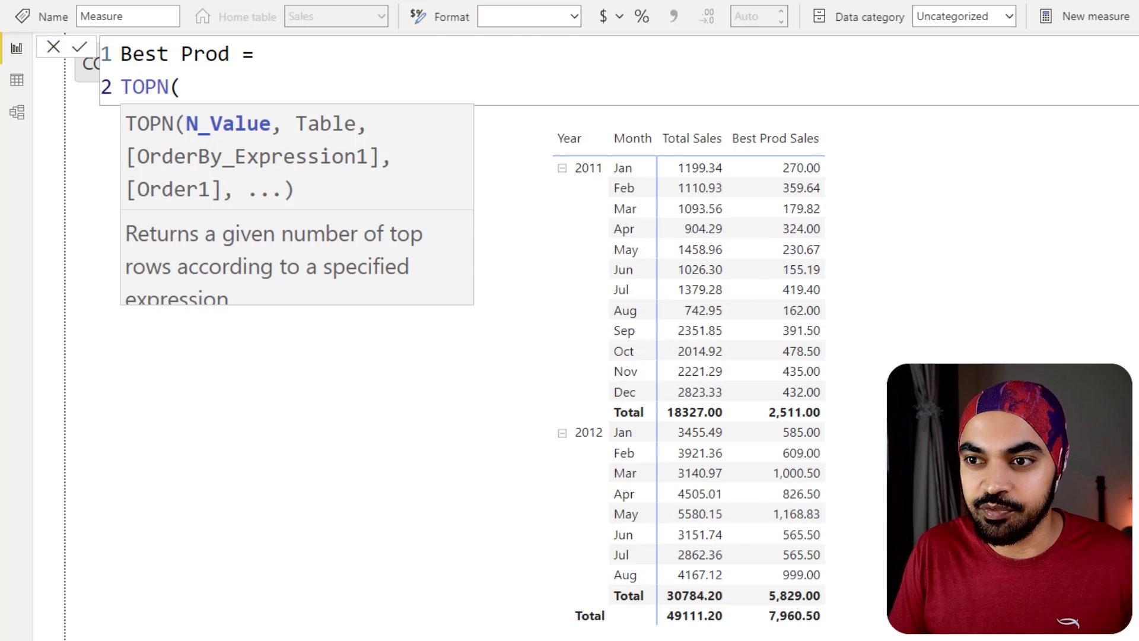
{"action": "key", "text": "shift+Return"}
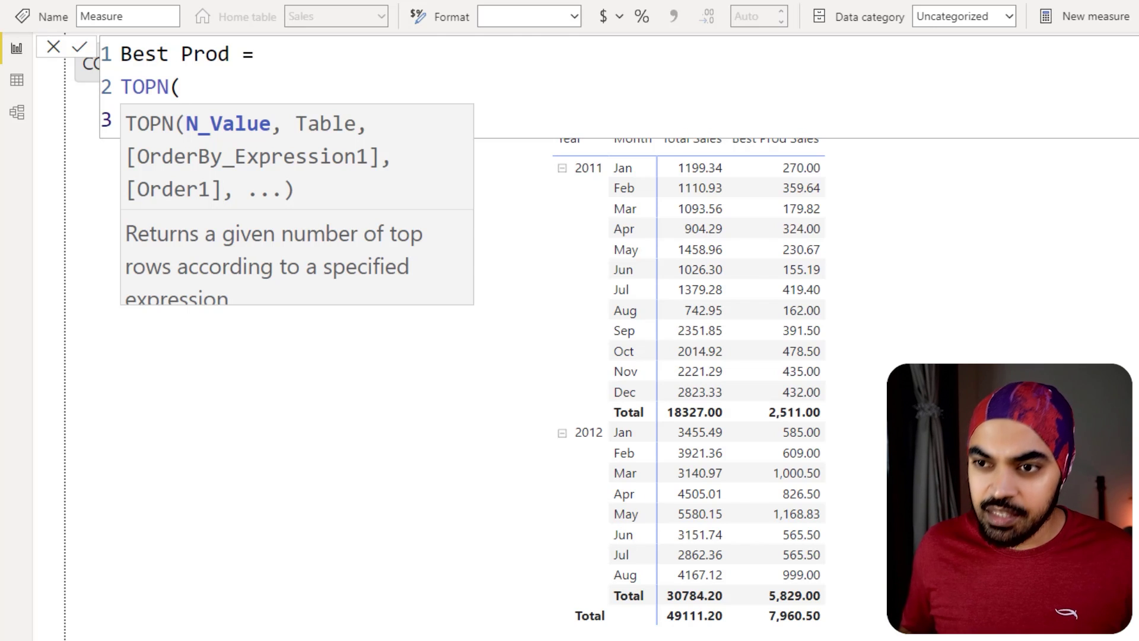
{"action": "key", "text": "Escape"}
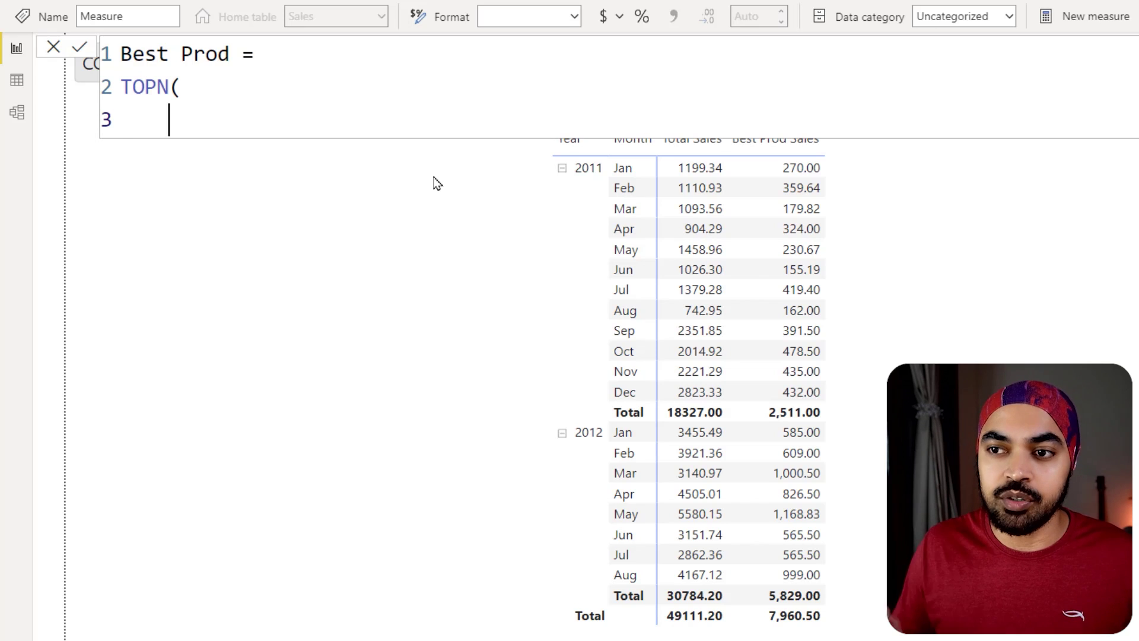
{"action": "type", "text": "1,"}
{"action": "key", "text": "shift+Return"}
{"action": "key", "text": "Escape"}
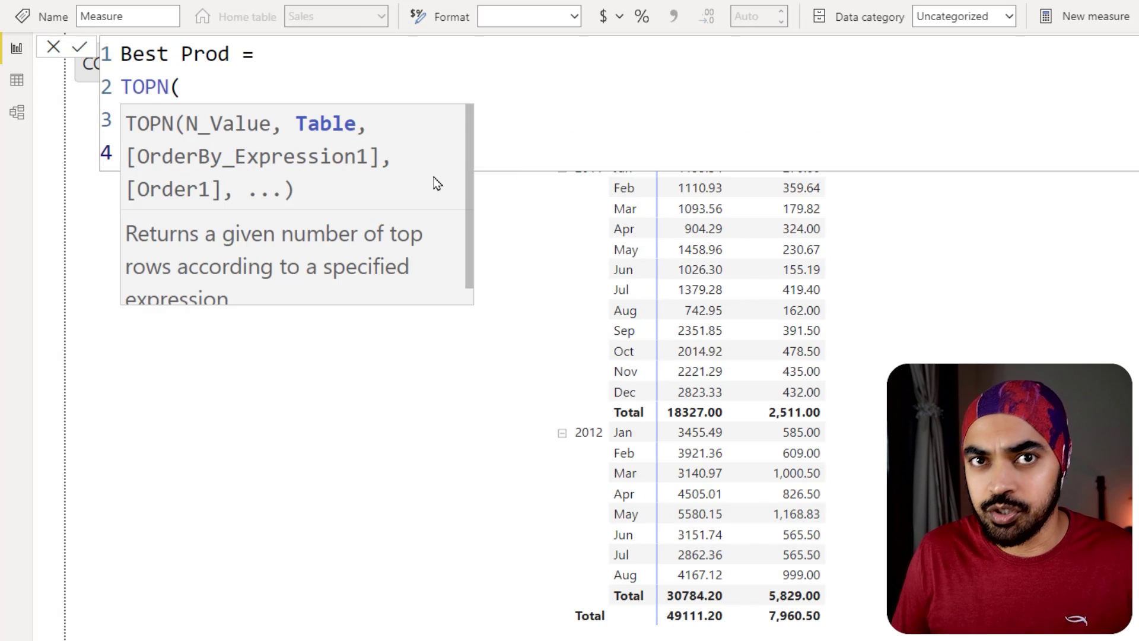
Enter the Products table as the table argument of TOPN on its own indented line.
{"action": "type", "text": "P"}
{"action": "key", "text": "BackSpace"}
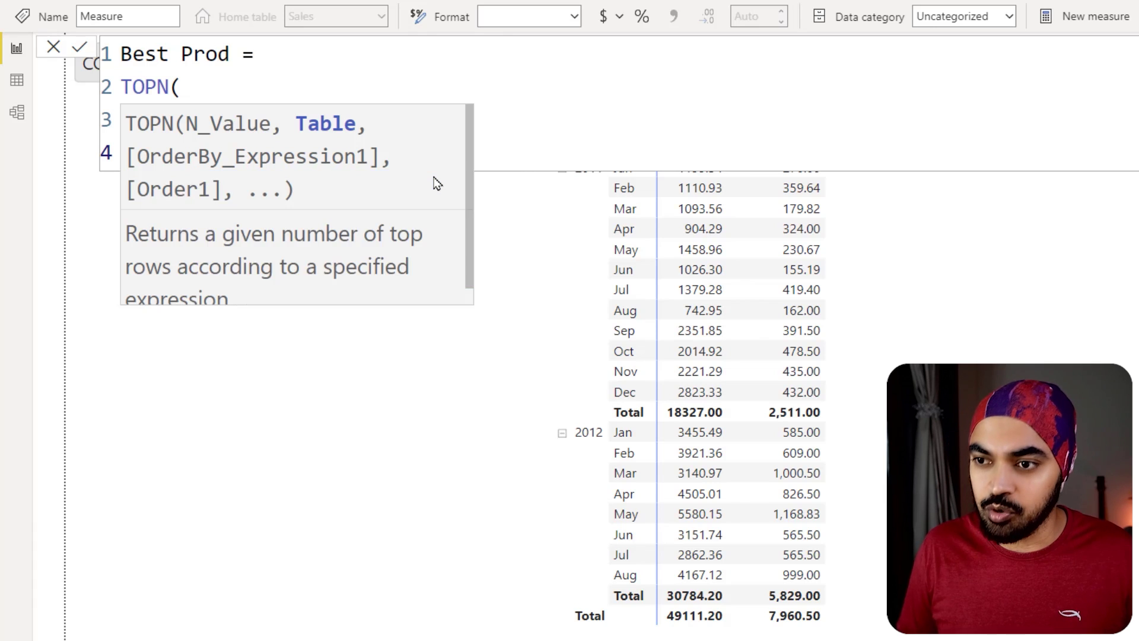
{"action": "type", "text": "PR"}
{"action": "key", "text": "Down"}
{"action": "key", "text": "Down"}
{"action": "key", "text": "Down"}
{"action": "key", "text": "Down"}
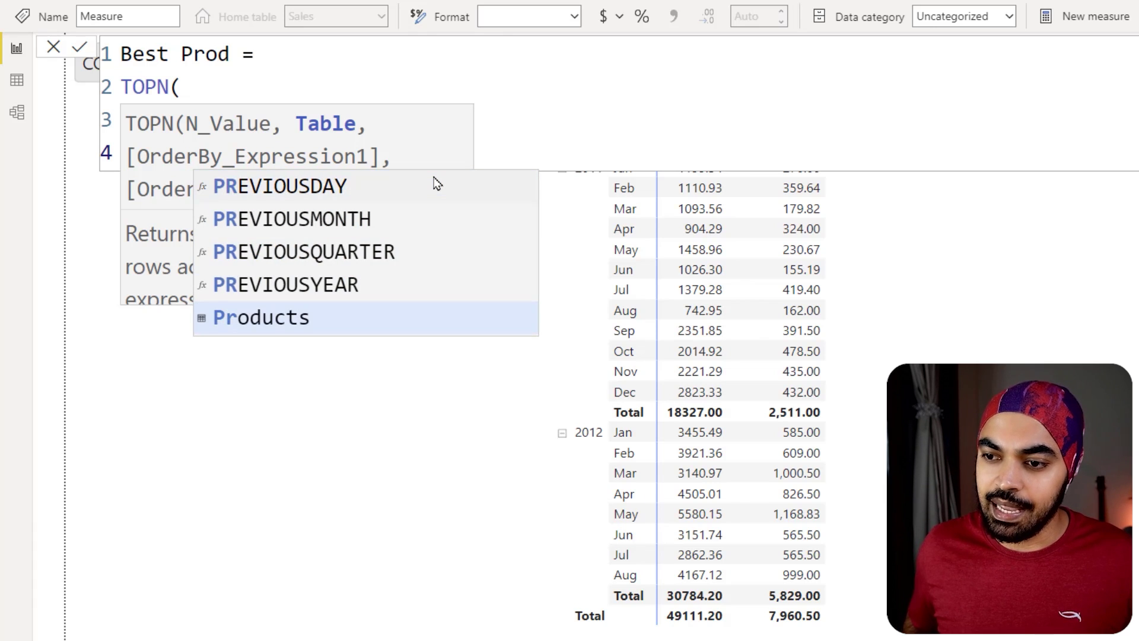
{"action": "key", "text": "Tab"}
{"action": "key", "text": "Escape"}
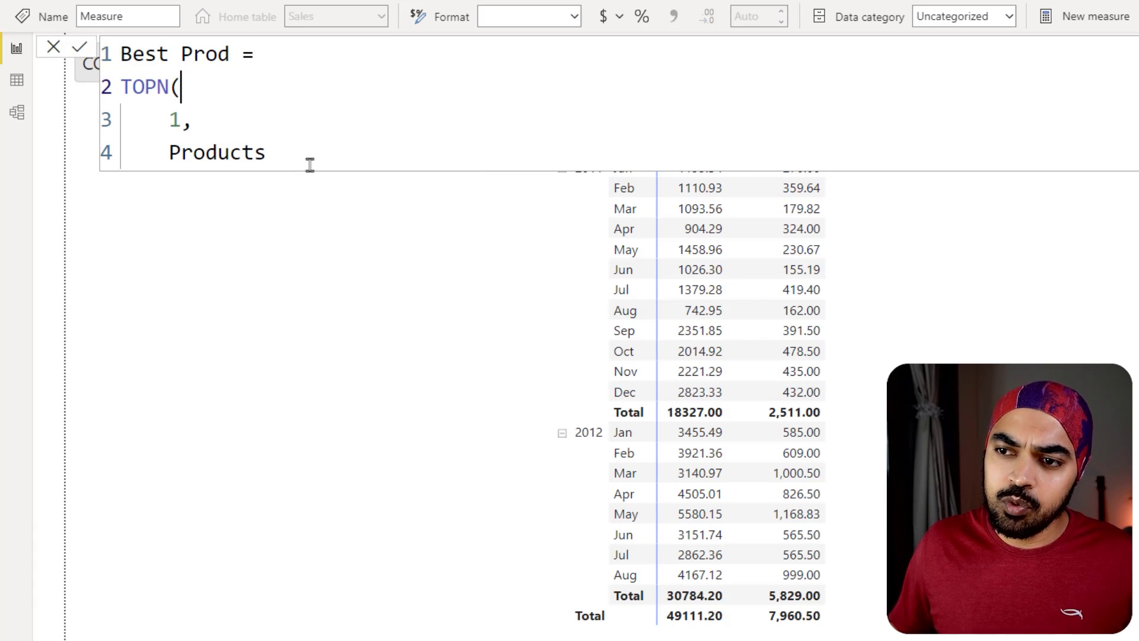
{"action": "left_click", "coordinate": [300, 150]}
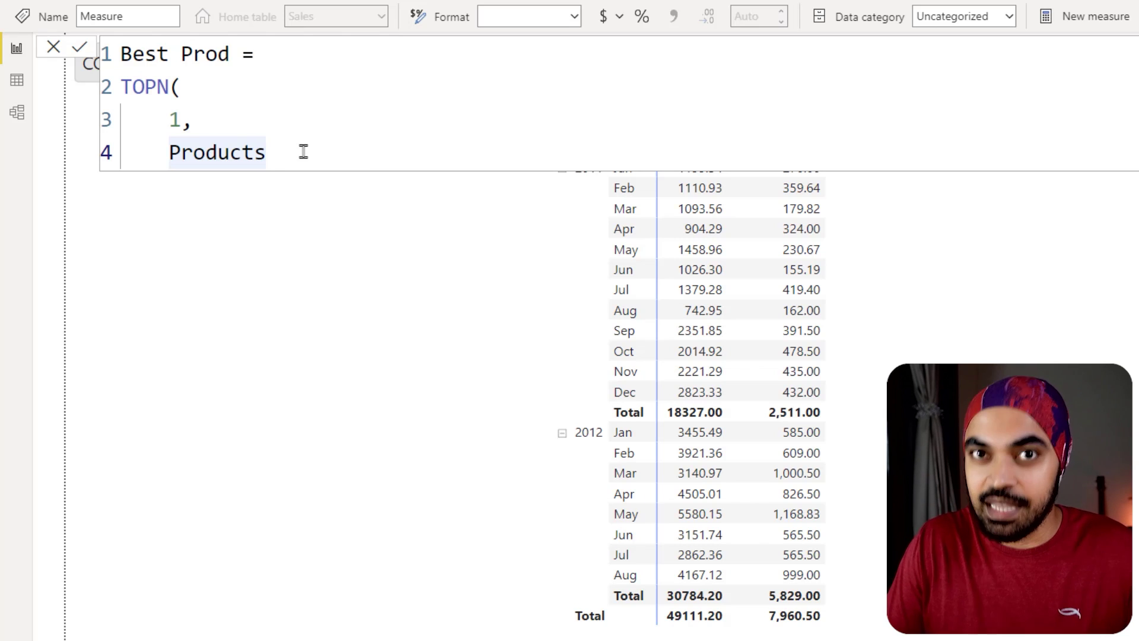
Add [Total Sales] as the order-by expression of TOPN on a new line and close the function's parenthesis.
{"action": "type", "text": ","}
{"action": "key", "text": "Return"}
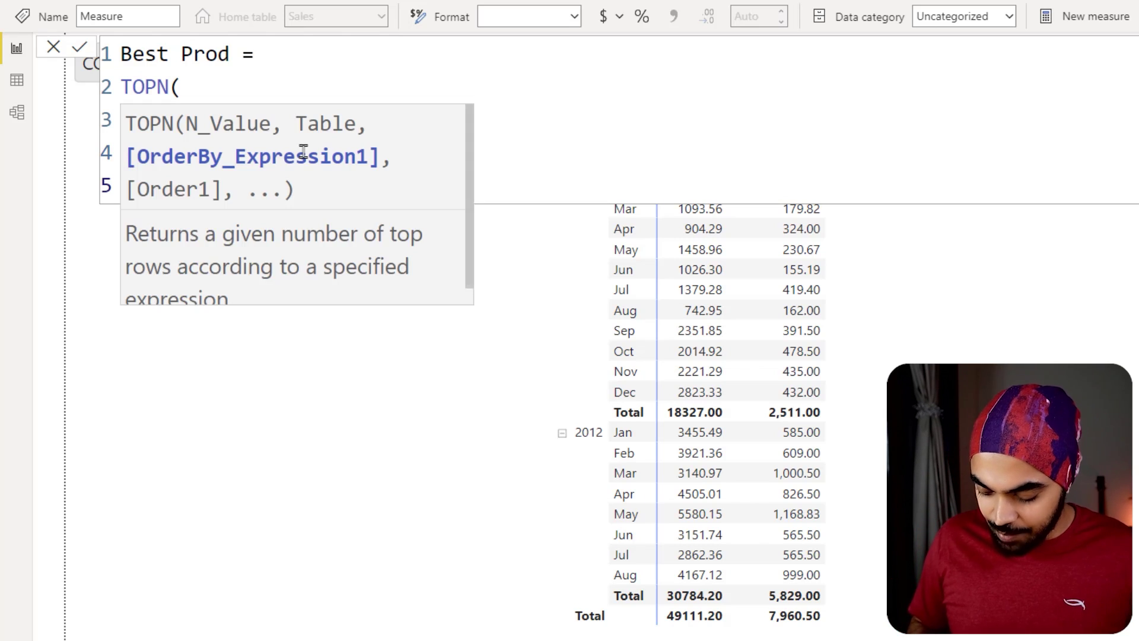
{"action": "key", "text": "Down"}
{"action": "key", "text": "Down"}
{"action": "key", "text": "Down"}
{"action": "key", "text": "Down"}
{"action": "key", "text": "Down"}
{"action": "key", "text": "Down"}
{"action": "key", "text": "Down"}
{"action": "key", "text": "Down"}
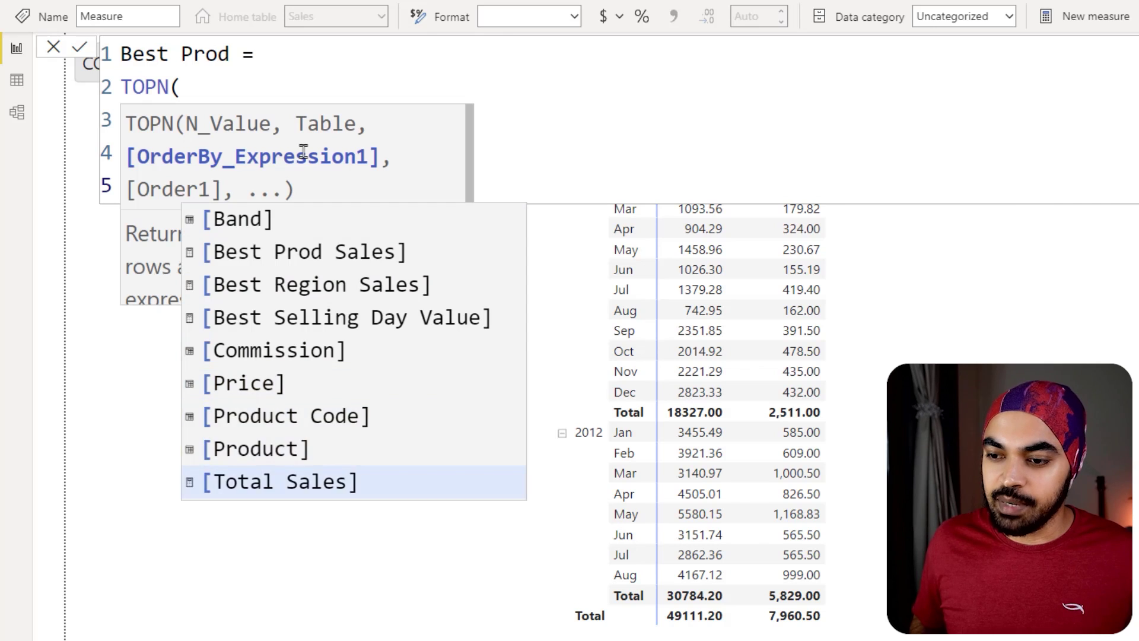
{"action": "key", "text": "Tab"}
{"action": "key", "text": "Return"}
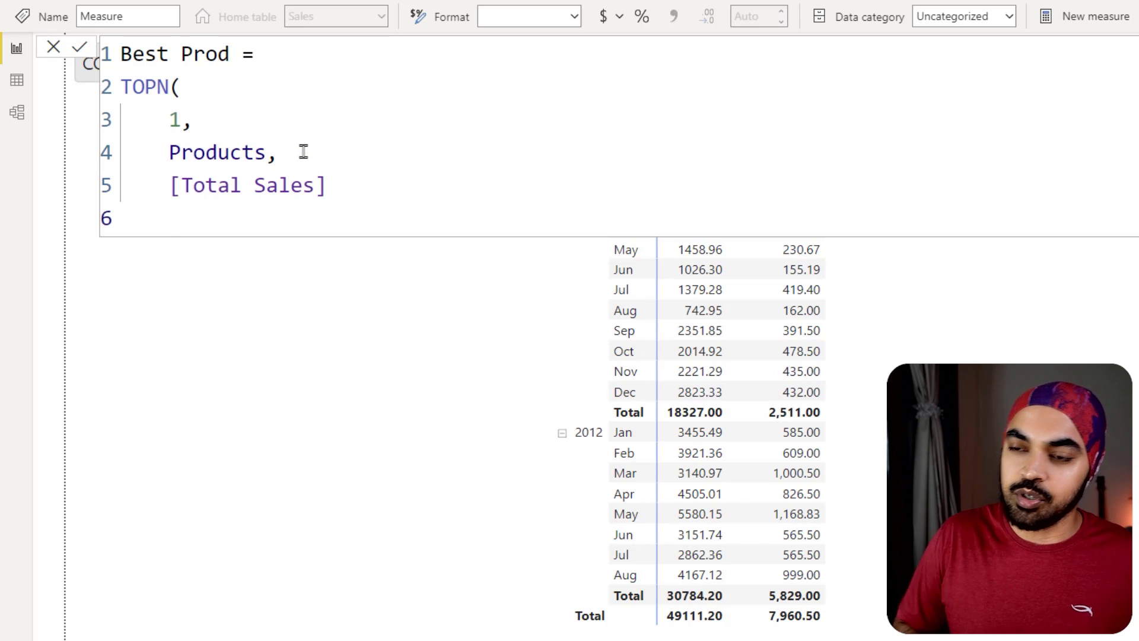
{"action": "type", "text": ")"}
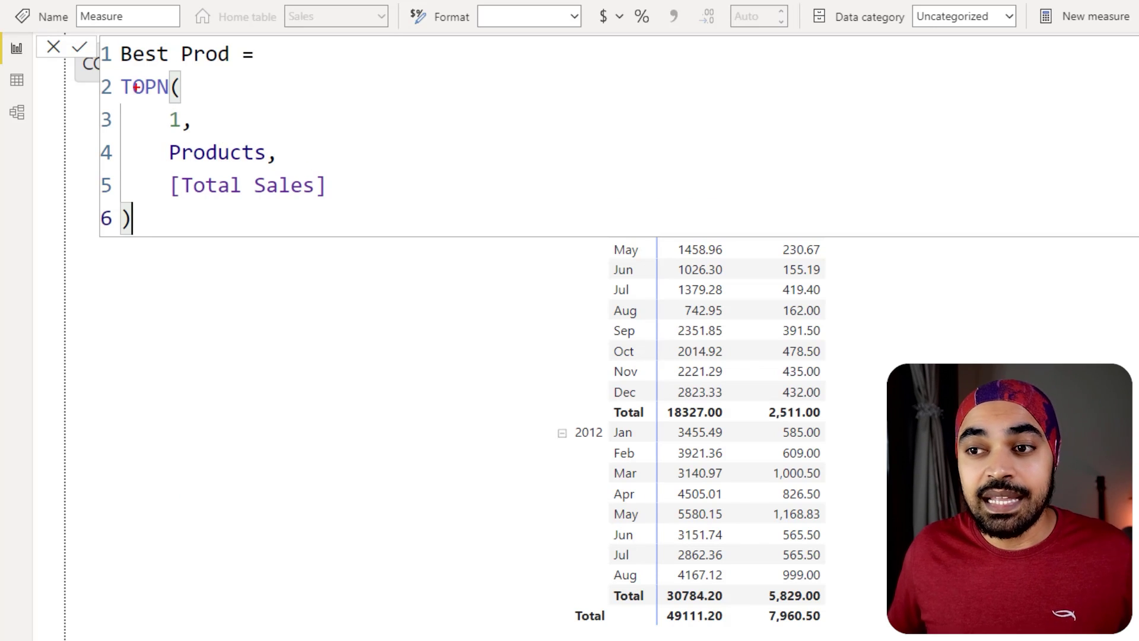
Box the TOPN expression and sketch a one-row table below it, split into three columns with the middle one headed Name.
{"action": "left_click_drag", "start_coordinate": [111, 74], "coordinate": [321, 242]}
{"action": "mouse_move", "coordinate": [127, 299]}
{"action": "left_mouse_down"}
{"action": "mouse_move", "coordinate": [216, 321]}
{"action": "mouse_move", "coordinate": [447, 335]}
{"action": "left_mouse_up"}
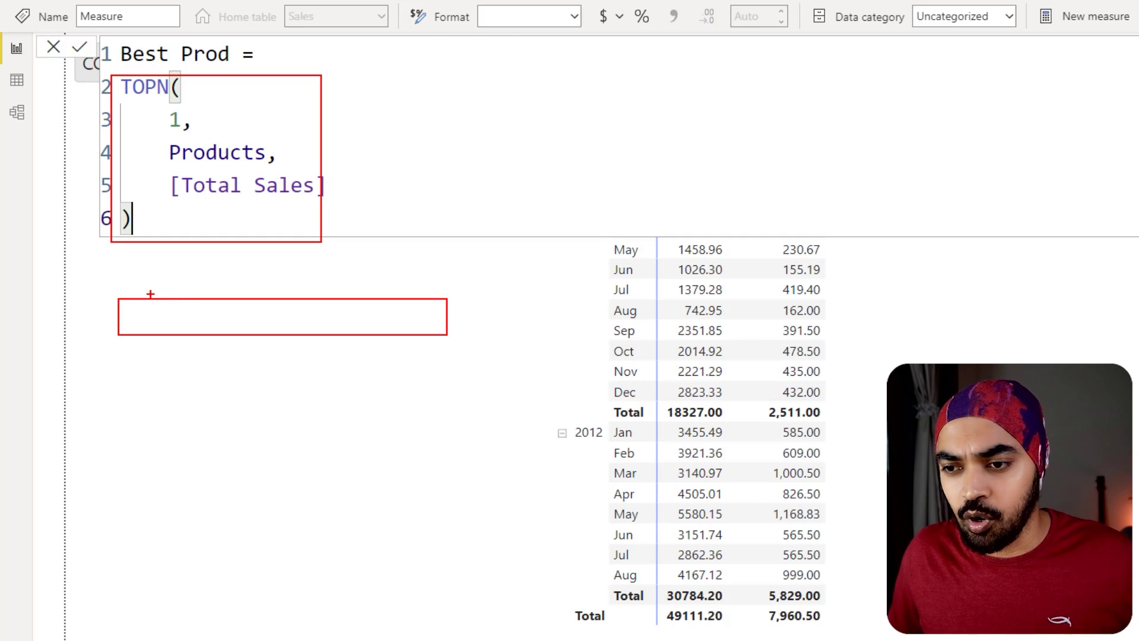
{"action": "mouse_move", "coordinate": [141, 292]}
{"action": "left_mouse_down"}
{"action": "mouse_move", "coordinate": [151, 274]}
{"action": "mouse_move", "coordinate": [169, 280]}
{"action": "mouse_move", "coordinate": [209, 359]}
{"action": "left_mouse_up"}
{"action": "mouse_move", "coordinate": [232, 283]}
{"action": "left_mouse_down"}
{"action": "mouse_move", "coordinate": [294, 291]}
{"action": "mouse_move", "coordinate": [309, 354]}
{"action": "left_mouse_up"}
{"action": "left_click_drag", "start_coordinate": [327, 296], "coordinate": [371, 295]}
{"action": "left_click_drag", "start_coordinate": [366, 305], "coordinate": [461, 302]}
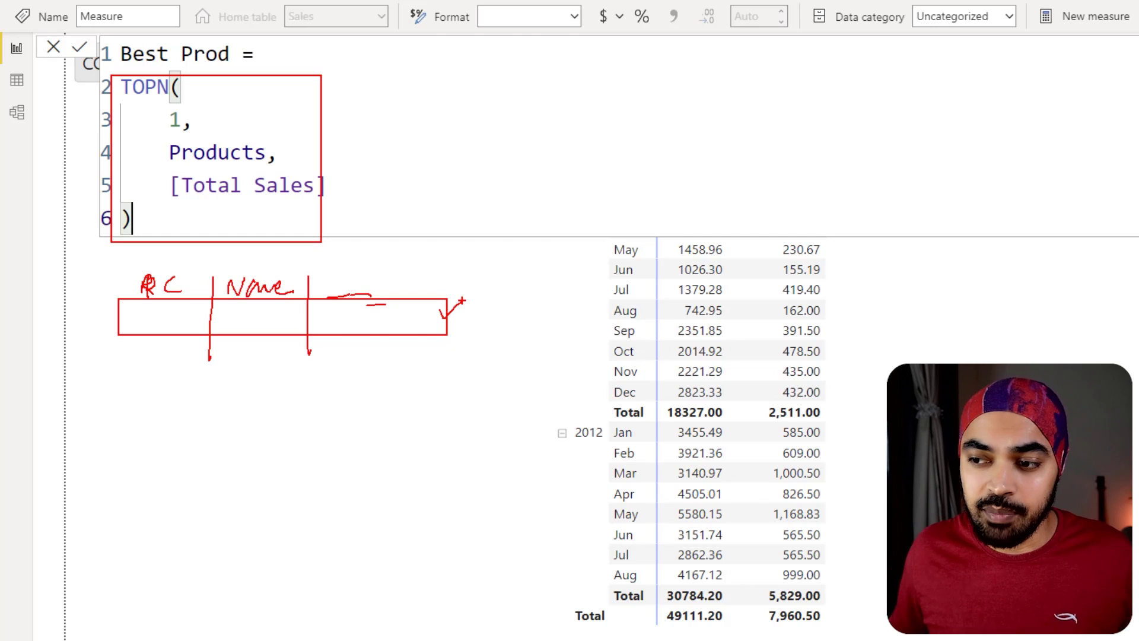
Tick the TOPN box, link it by an arrow to a circled spot beside the May 2011 value, tick the Name column, and clear the drawing.
{"action": "left_click_drag", "start_coordinate": [319, 156], "coordinate": [352, 135]}
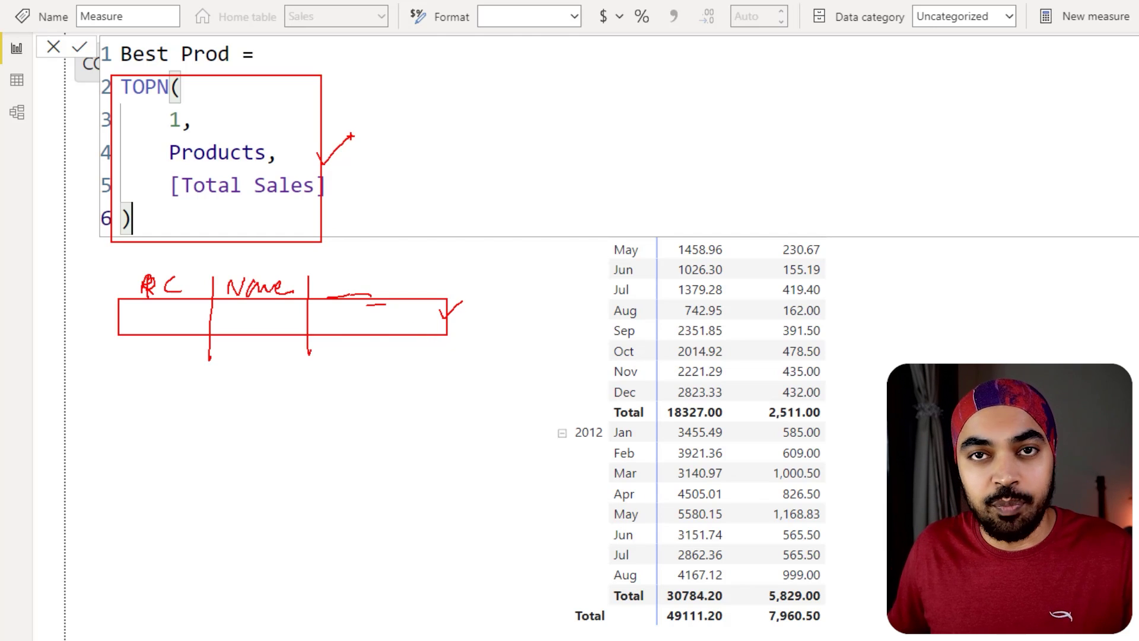
{"action": "mouse_move", "coordinate": [324, 185]}
{"action": "left_mouse_down"}
{"action": "mouse_move", "coordinate": [517, 171]}
{"action": "mouse_move", "coordinate": [818, 199]}
{"action": "mouse_move", "coordinate": [839, 243]}
{"action": "mouse_move", "coordinate": [877, 255]}
{"action": "left_mouse_up"}
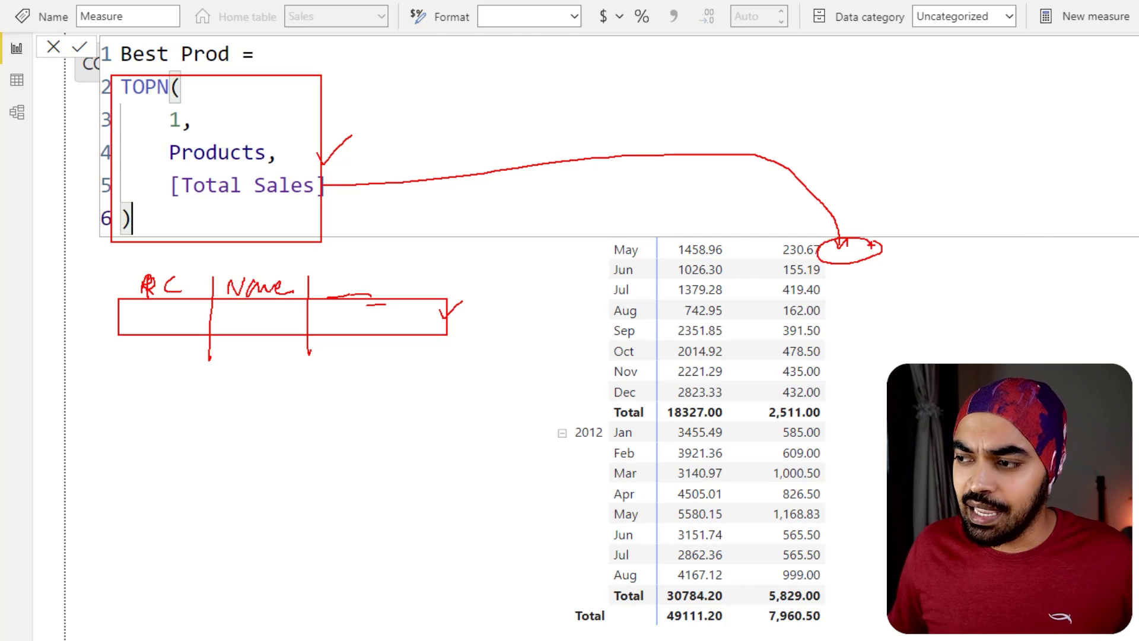
{"action": "left_click_drag", "start_coordinate": [871, 251], "coordinate": [919, 243]}
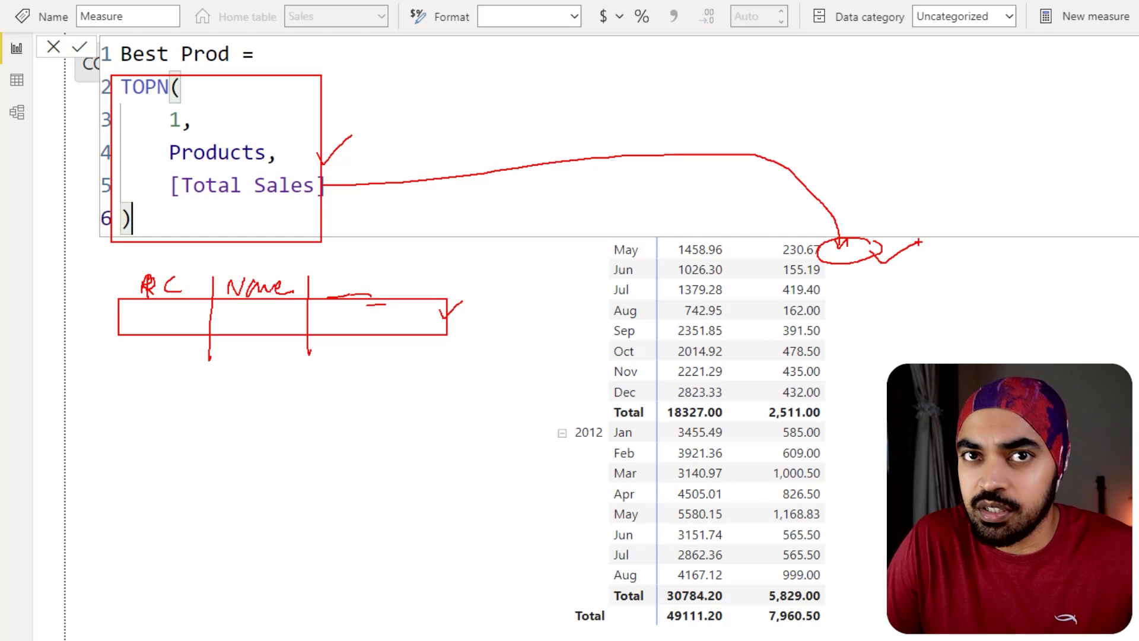
{"action": "left_click_drag", "start_coordinate": [226, 343], "coordinate": [270, 323]}
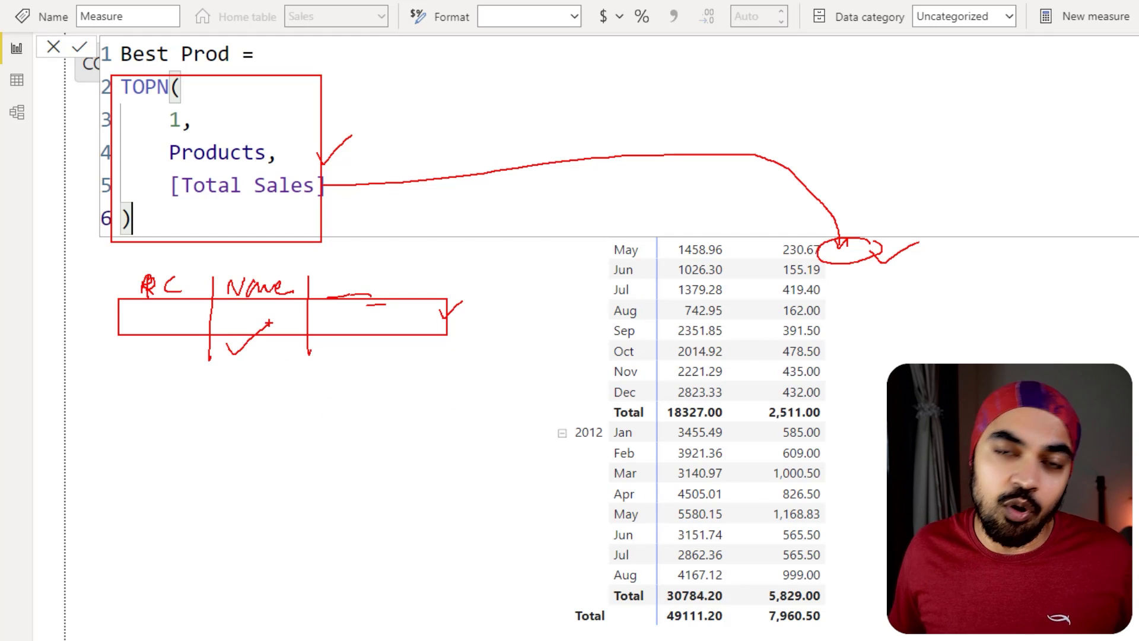
{"action": "key", "text": "Escape"}
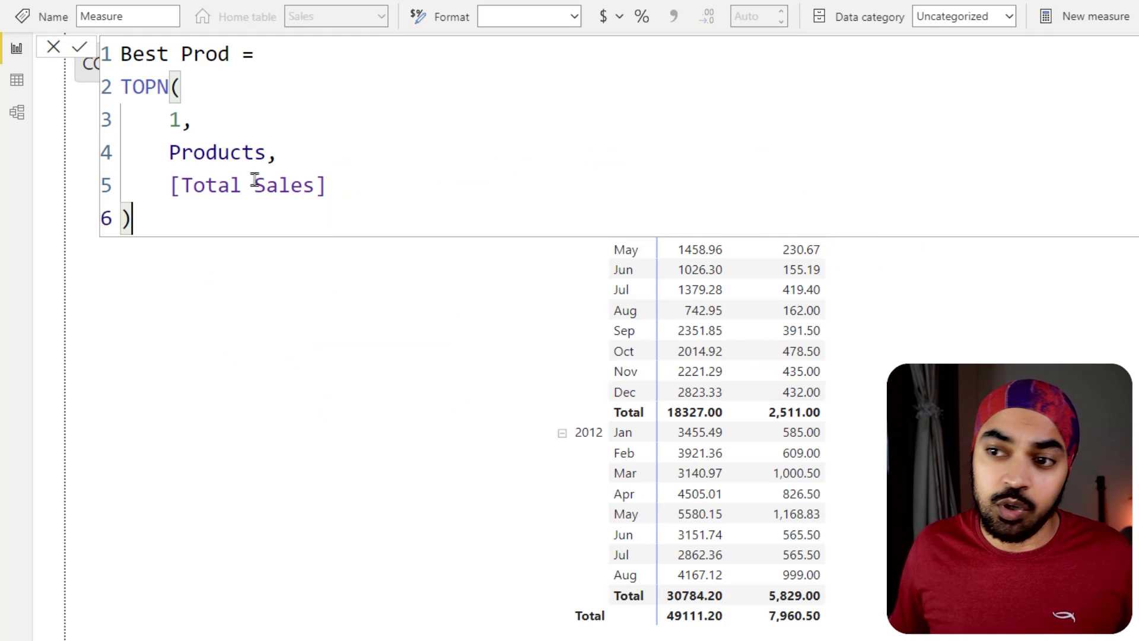
Insert CONCATENATEX with an opening parenthesis on a new line above TOPN in the Best Prod formula.
{"action": "left_click", "coordinate": [181, 84]}
{"action": "key", "text": "Return"}
{"action": "key", "text": "Up"}
{"action": "type", "text": "conca"}
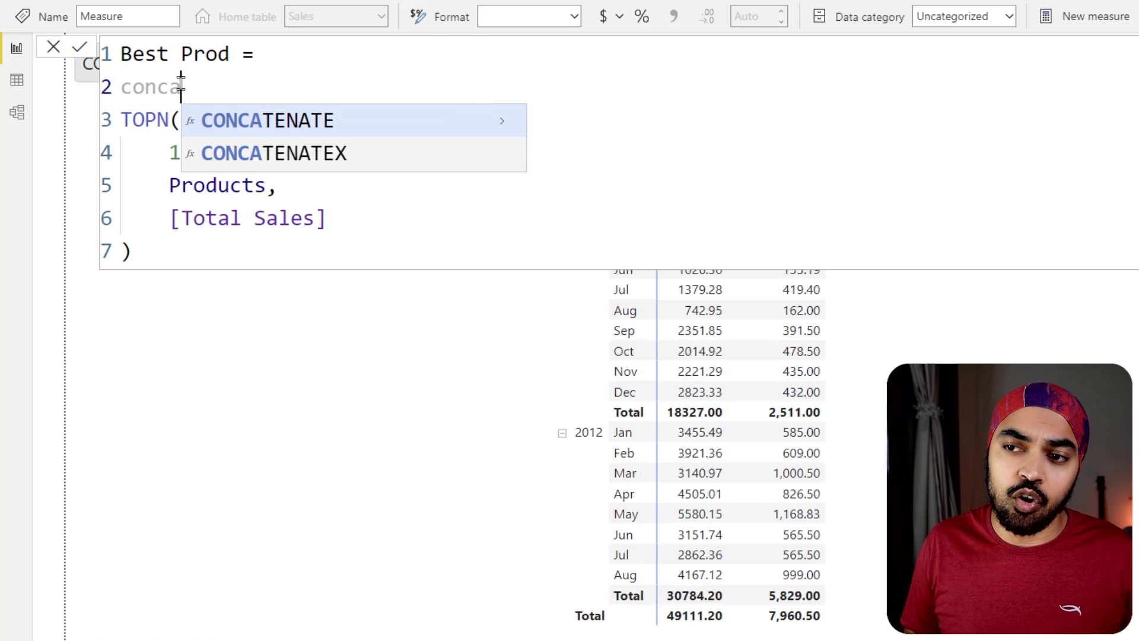
{"action": "key", "text": "Down"}
{"action": "key", "text": "Tab"}
{"action": "key", "text": "Escape"}
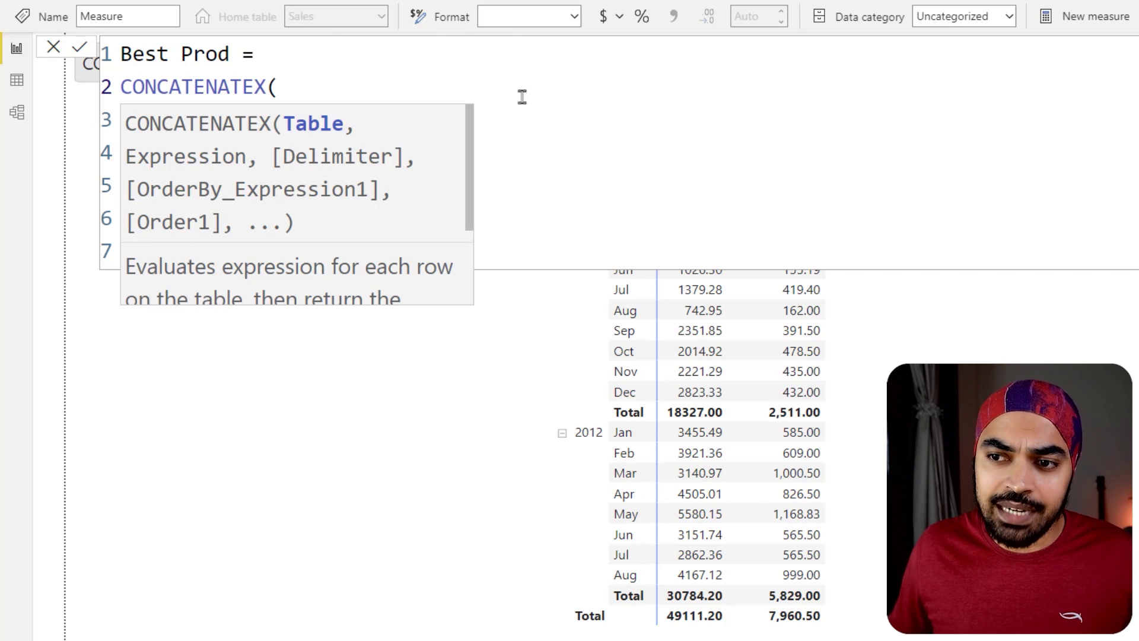
Indent the whole TOPN block one level so it sits inside CONCATENATEX as the table argument.
{"action": "left_click", "coordinate": [569, 189]}
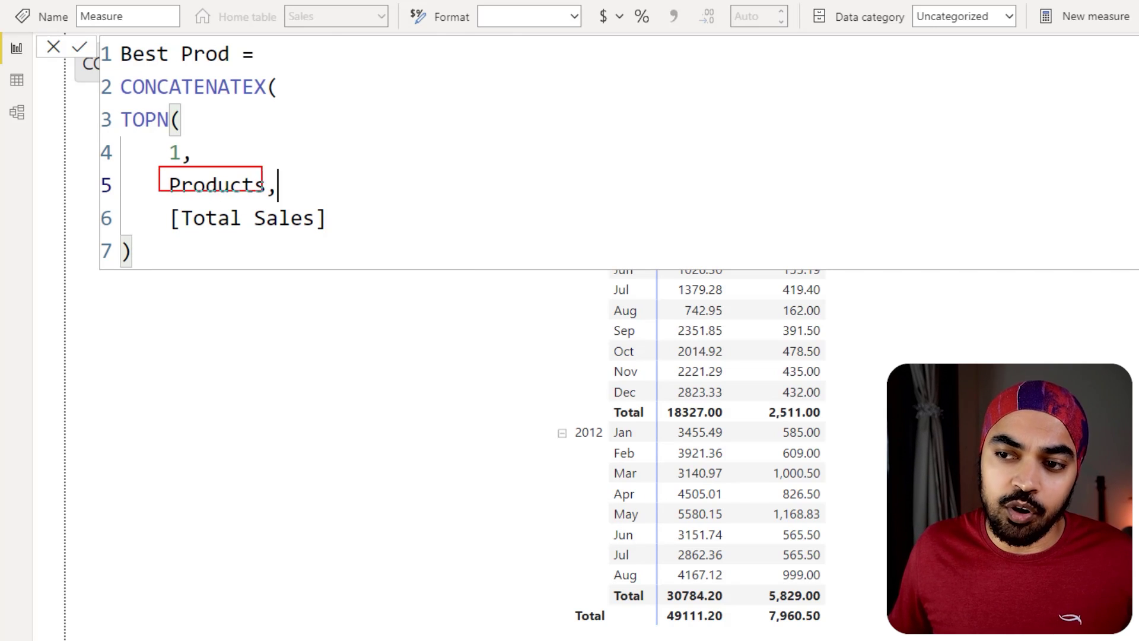
{"action": "left_click_drag", "start_coordinate": [121, 118], "coordinate": [226, 257]}
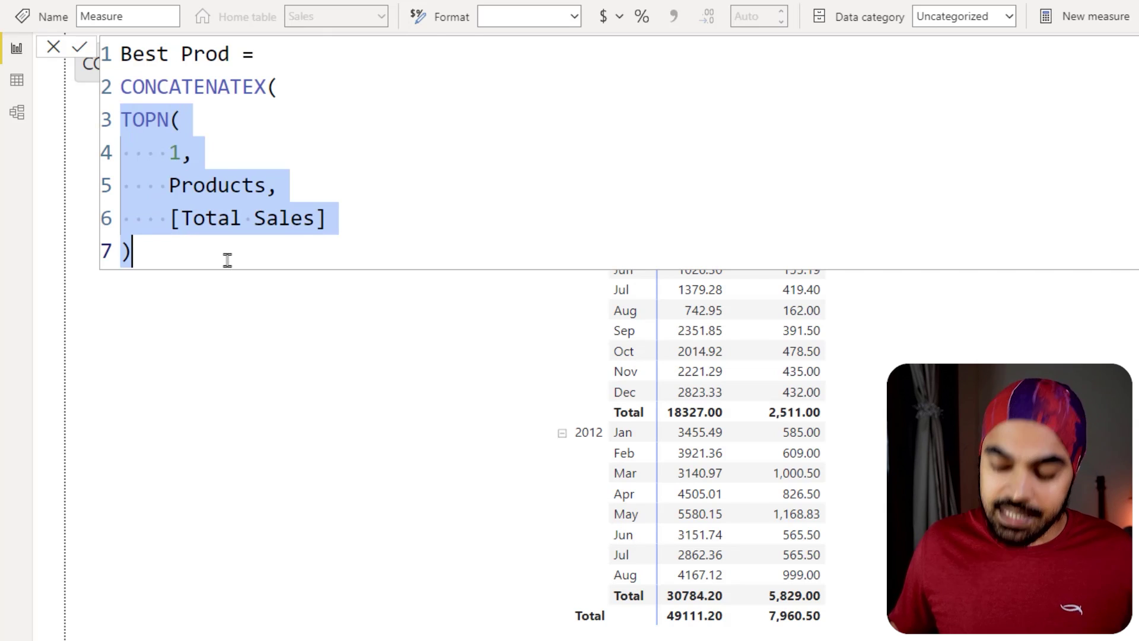
{"action": "key", "text": "Tab"}
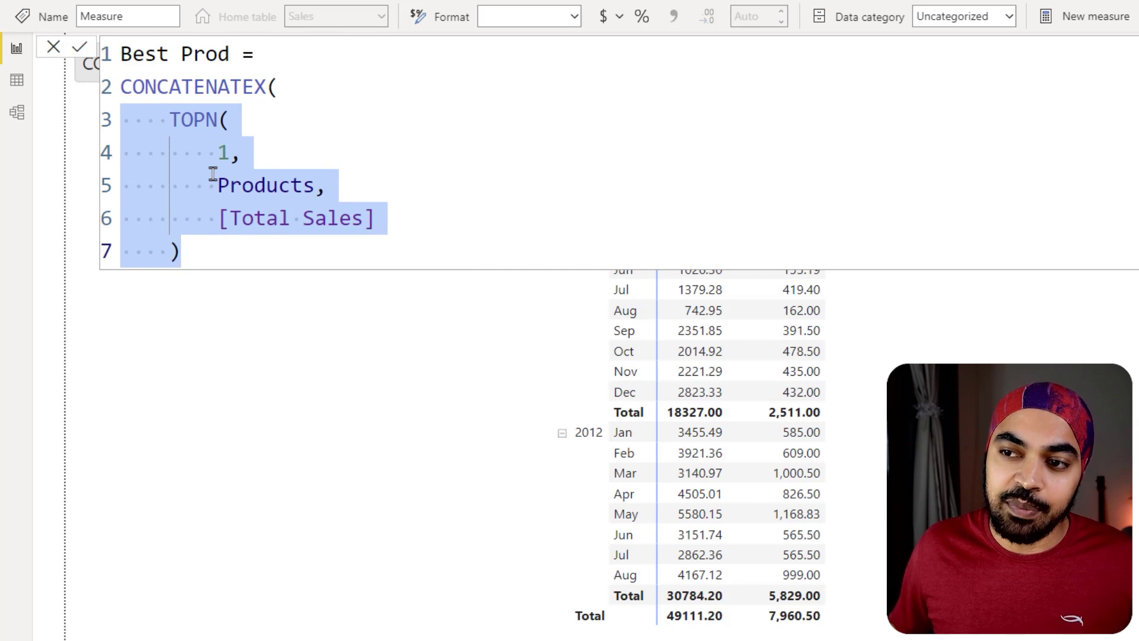
Add Products[Product] as the expression argument of CONCATENATEX, on a new line after the TOPN block.
{"action": "left_click", "coordinate": [198, 252]}
{"action": "type", "text": ","}
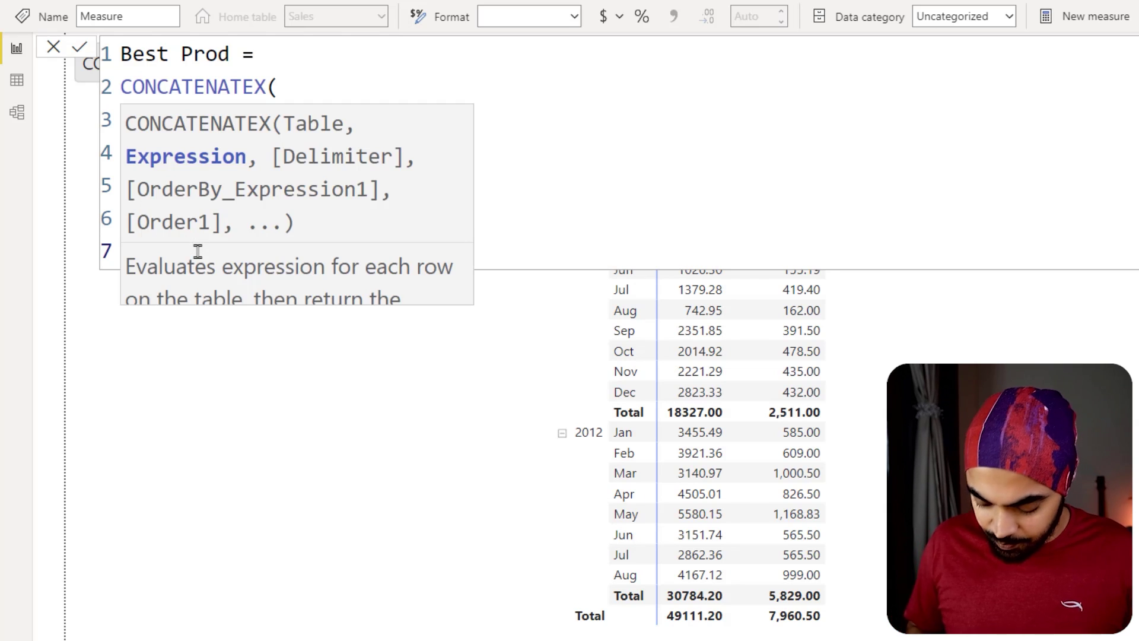
{"action": "key", "text": "Return"}
{"action": "type", "text": "Pro"}
{"action": "key", "text": "Down"}
{"action": "key", "text": "Down"}
{"action": "key", "text": "Down"}
{"action": "key", "text": "Down"}
{"action": "key", "text": "Down"}
{"action": "key", "text": "Down"}
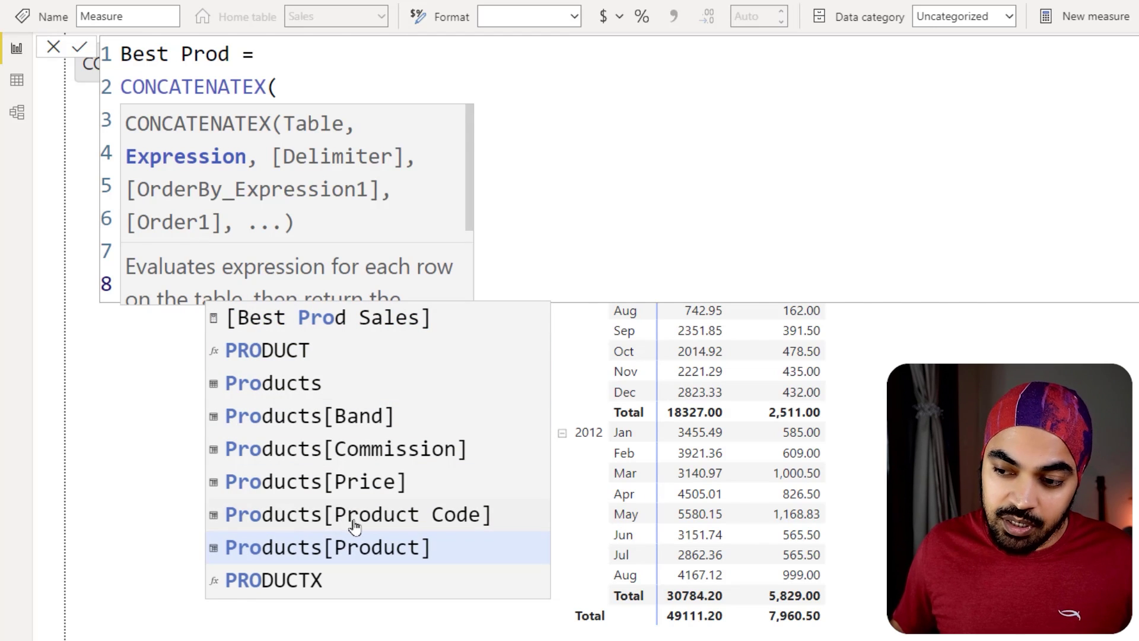
{"action": "left_click", "coordinate": [377, 547]}
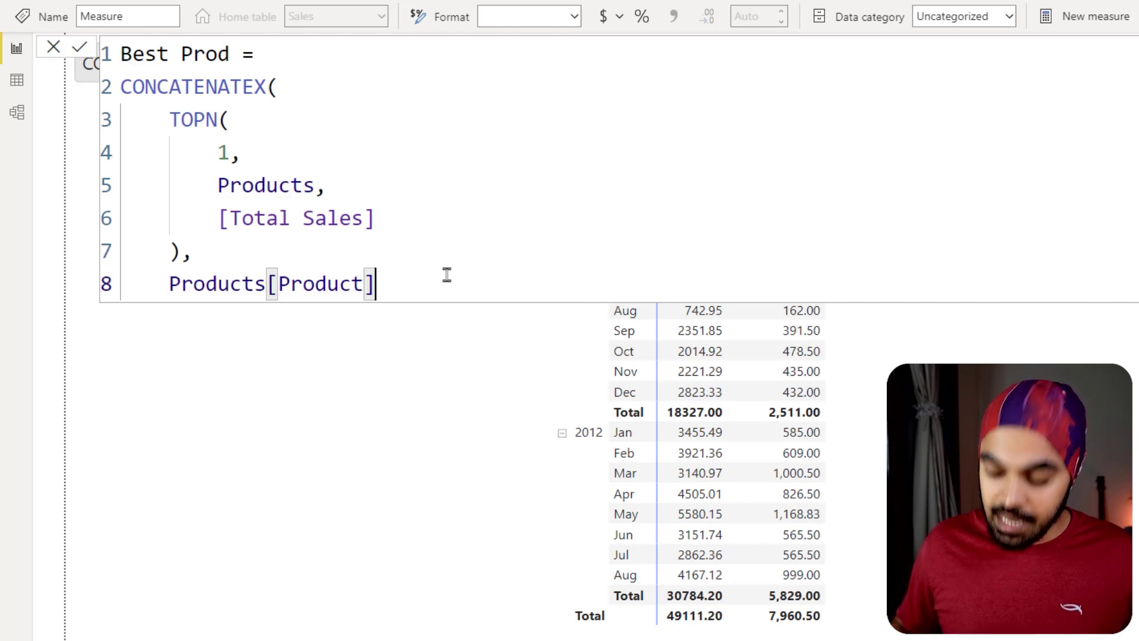
Add UNICHAR(10) as the CONCATENATEX delimiter on a new line and close the function with a parenthesis below it.
{"action": "type", "text": ","}
{"action": "key", "text": "Return"}
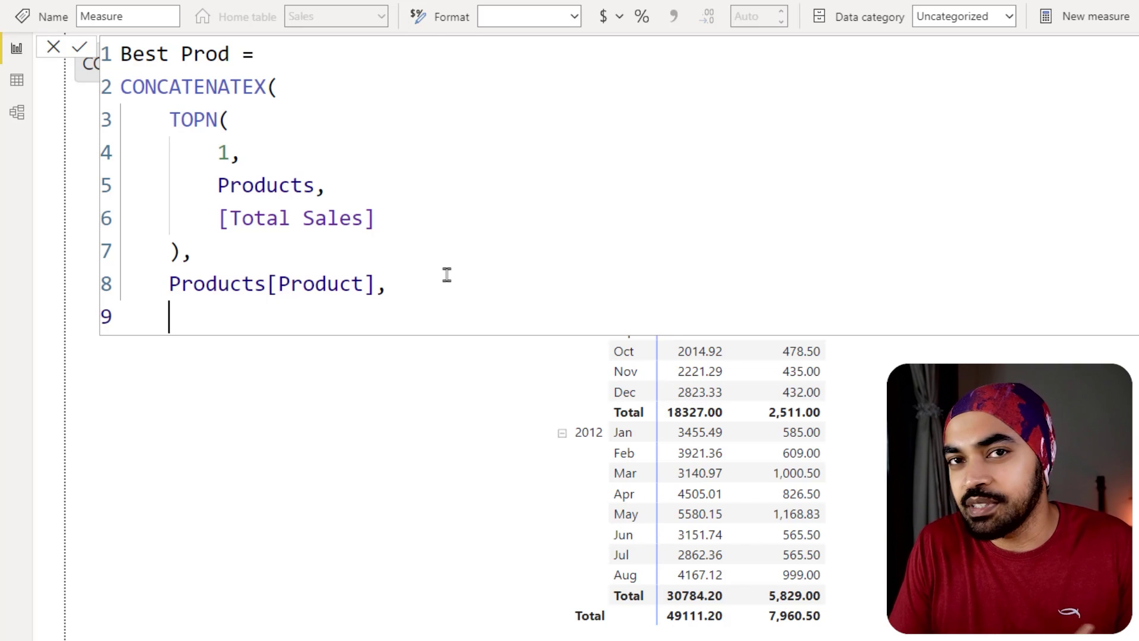
{"action": "type", "text": "UNICHAR("}
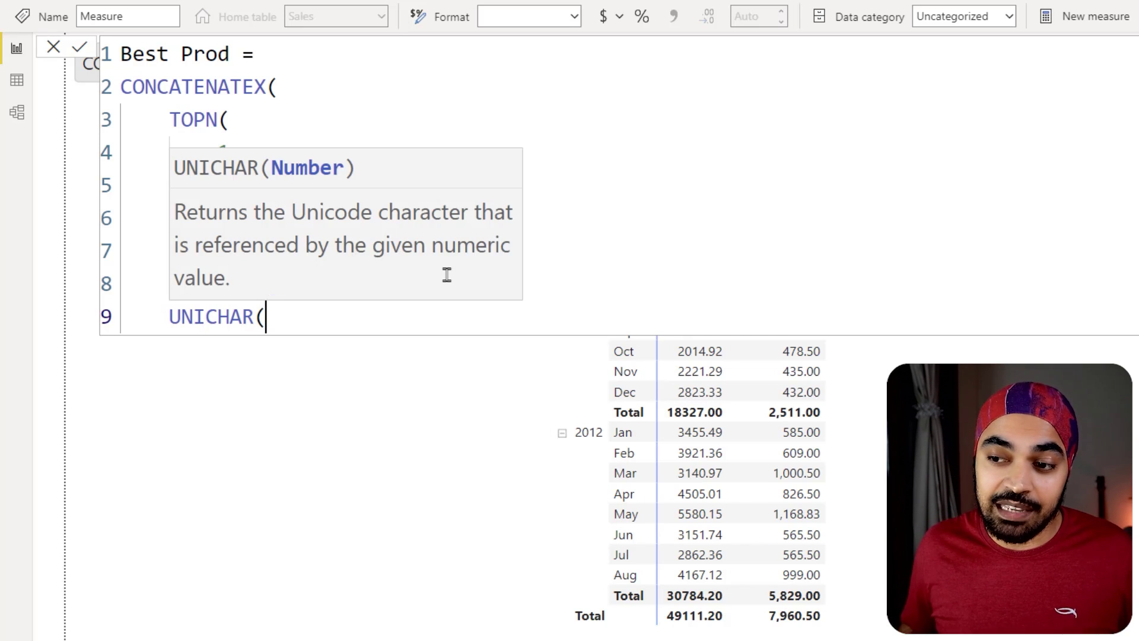
{"action": "type", "text": "10)"}
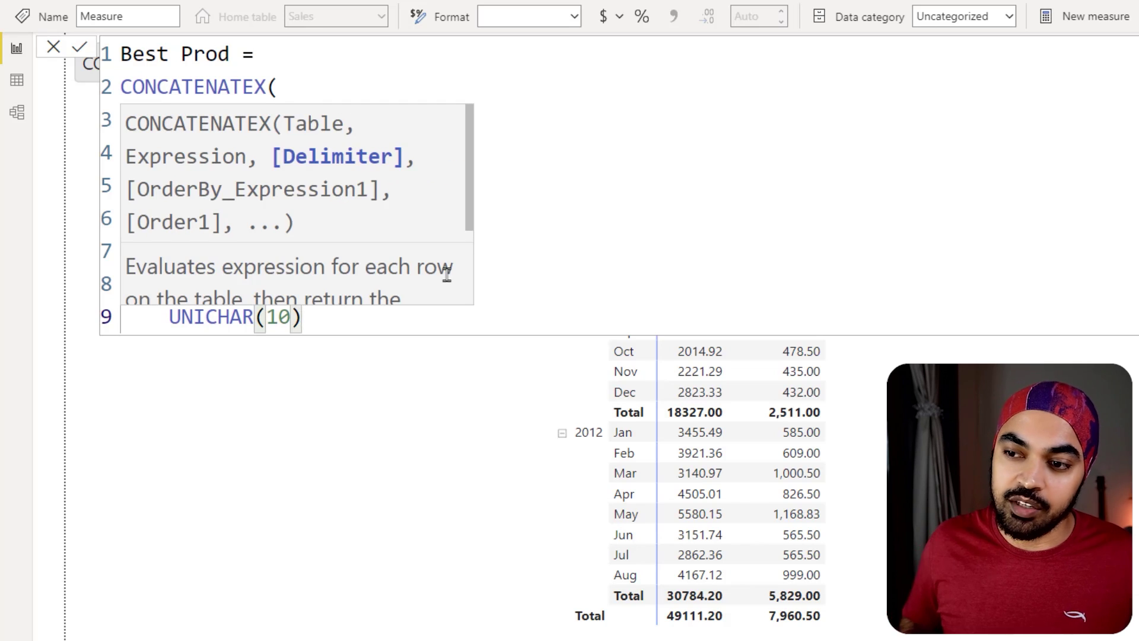
{"action": "key", "text": "Return"}
{"action": "type", "text": ")"}
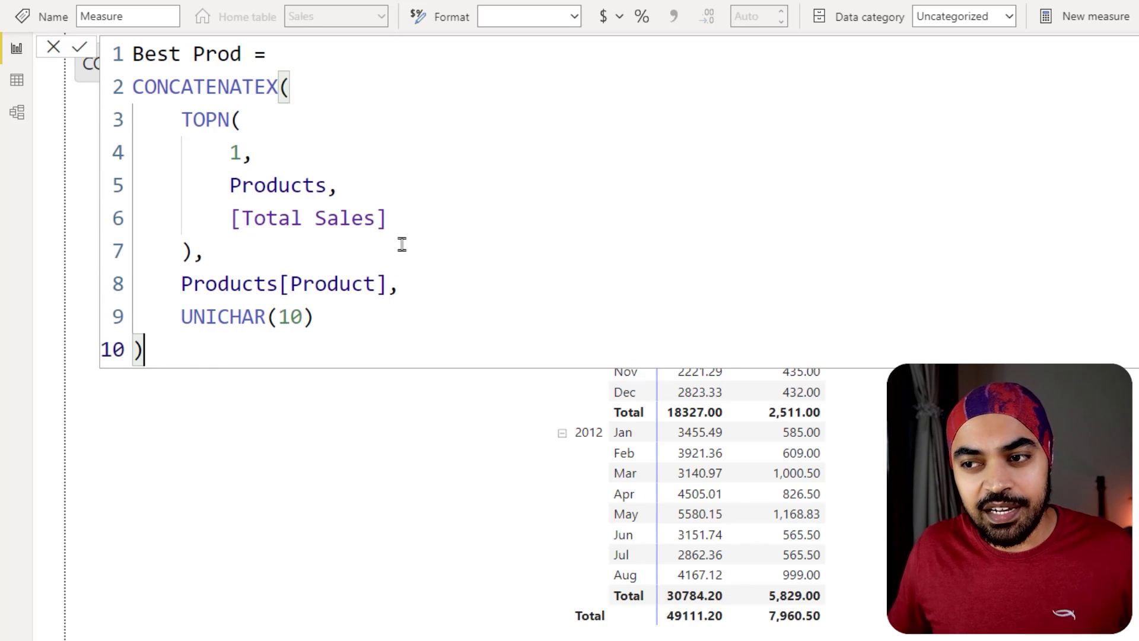
Draw an arrow from the Products[Product] argument toward the matrix beneath the formula, and clear the drawing.
{"action": "key", "text": "ctrl+2"}
{"action": "mouse_move", "coordinate": [426, 290]}
{"action": "left_mouse_down"}
{"action": "mouse_move", "coordinate": [666, 307]}
{"action": "mouse_move", "coordinate": [845, 389]}
{"action": "left_mouse_up"}
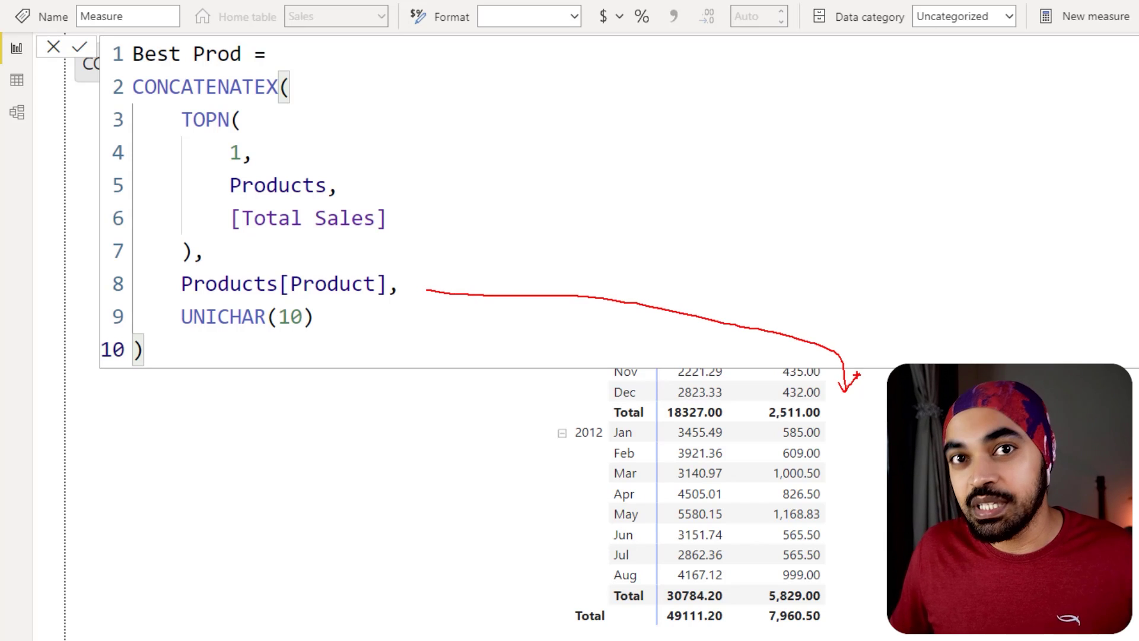
{"action": "key", "text": "Escape"}
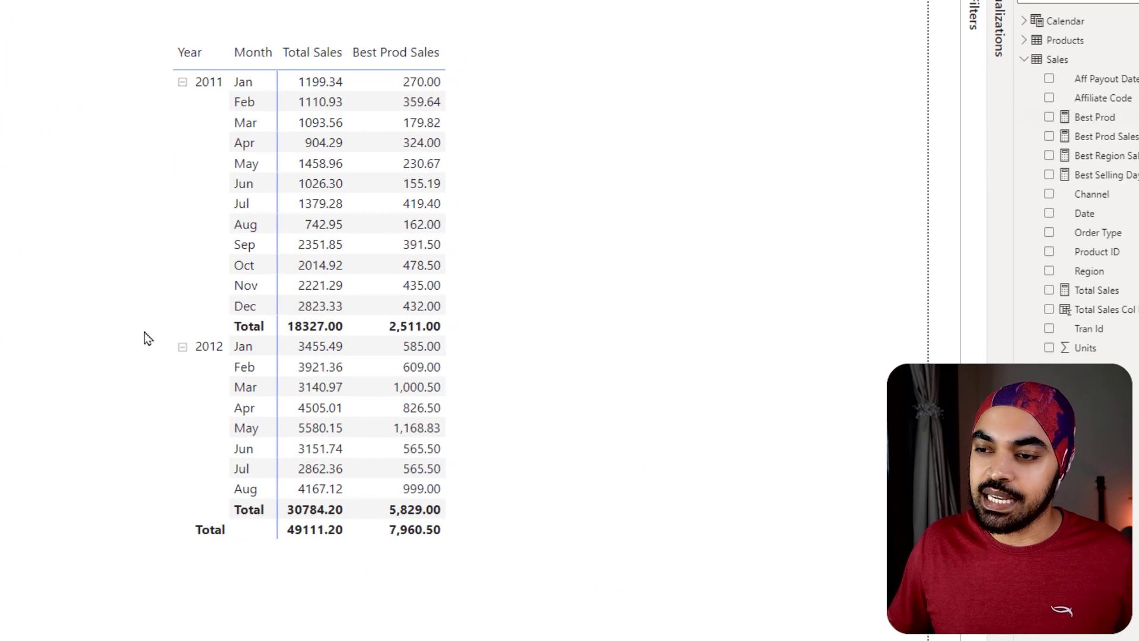
Add the Best Prod measure to the matrix, and temporarily circle the January 2011 product with an arrow to its Best Prod Sales value.
{"action": "left_click_drag", "start_coordinate": [1097, 118], "coordinate": [493, 190]}
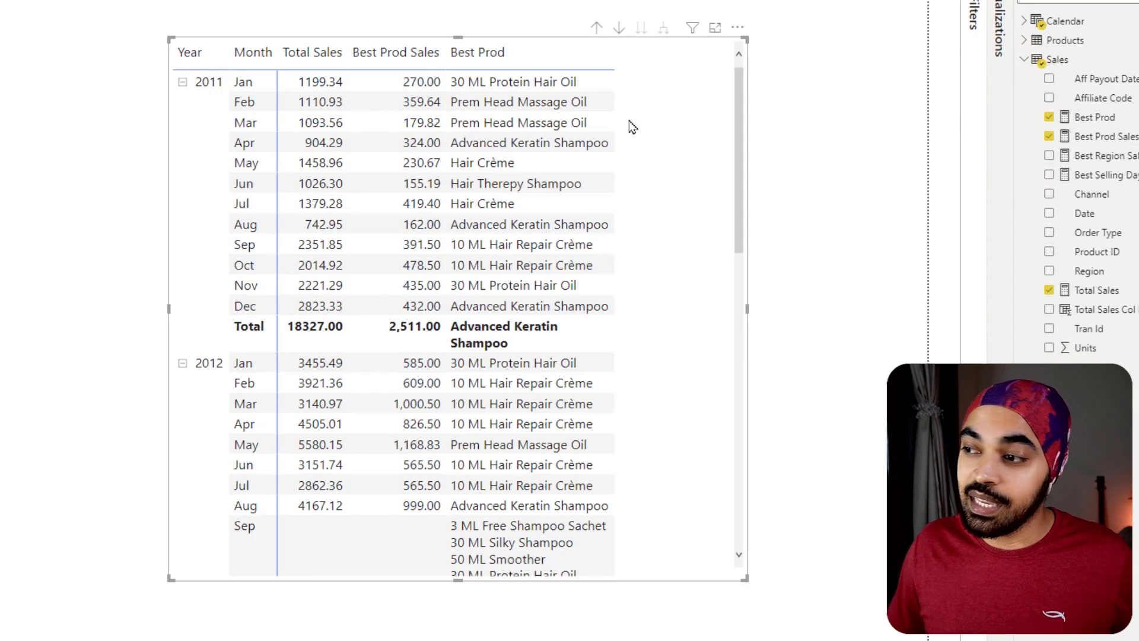
{"action": "left_click_drag", "start_coordinate": [591, 79], "coordinate": [608, 78]}
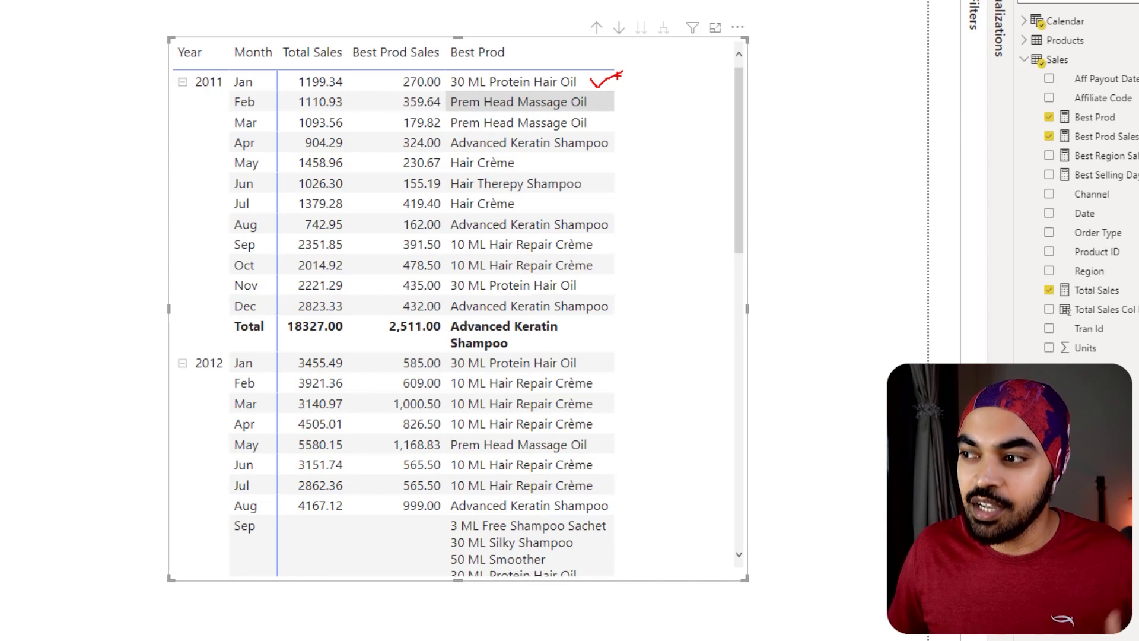
{"action": "mouse_move", "coordinate": [547, 64]}
{"action": "left_mouse_down"}
{"action": "mouse_move", "coordinate": [444, 92]}
{"action": "mouse_move", "coordinate": [610, 87]}
{"action": "left_mouse_up"}
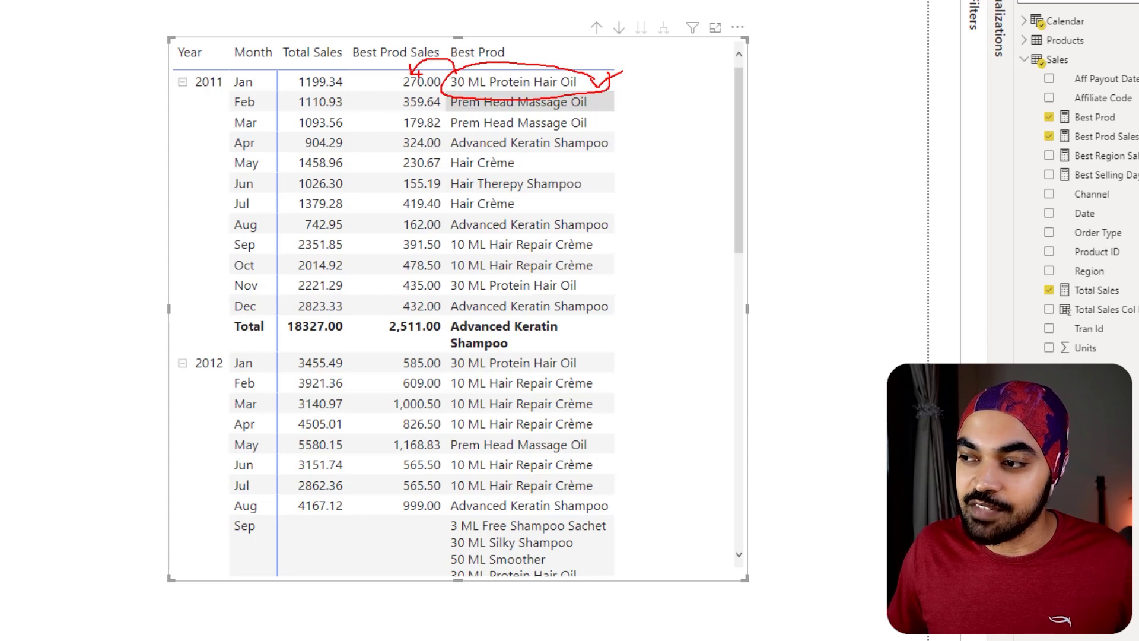
{"action": "key", "text": "Escape"}
Mark and cross out the Best Prod product lists in the September and October 2012 rows of the matrix.
{"action": "scroll", "coordinate": [654, 369], "scroll_direction": "down", "scroll_amount": 5}
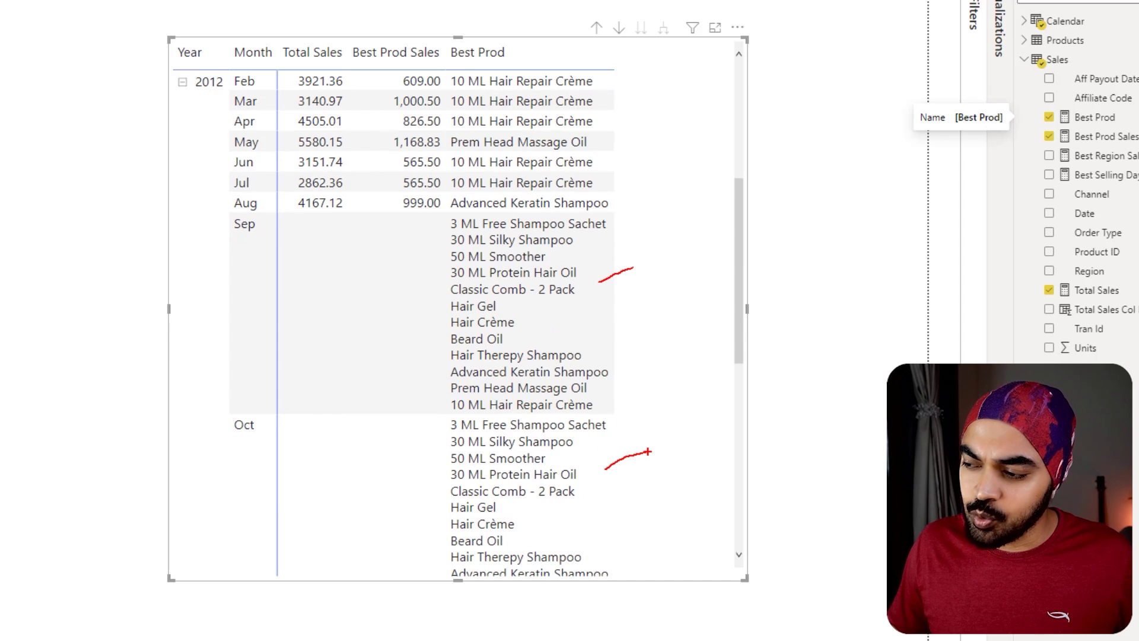
{"action": "key", "text": "Escape"}
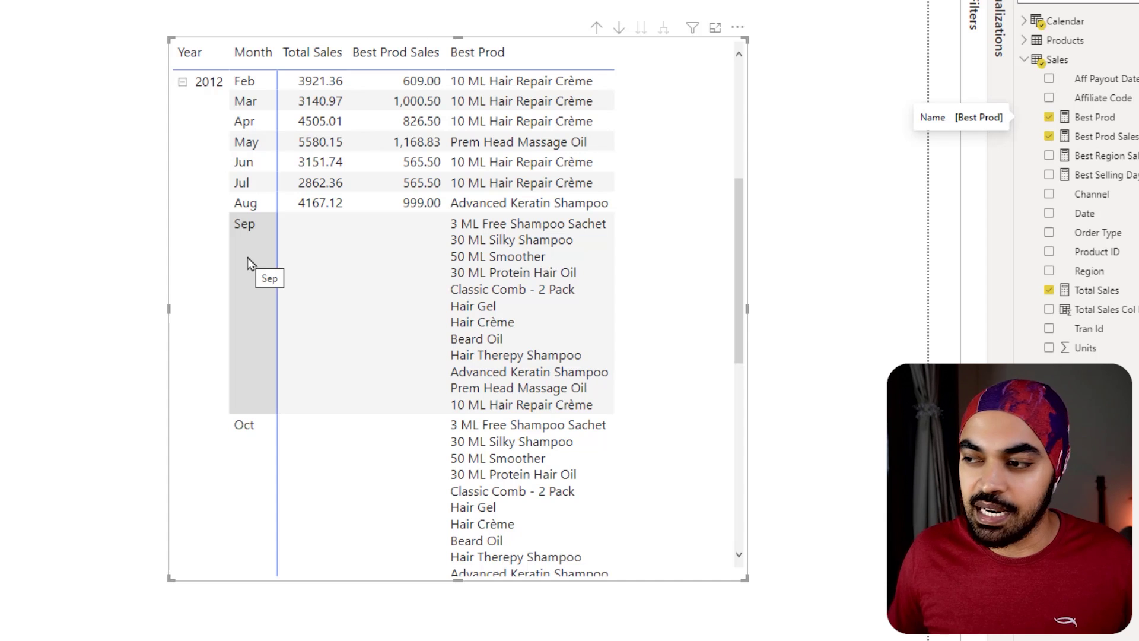
{"action": "left_click_drag", "start_coordinate": [462, 227], "coordinate": [576, 326]}
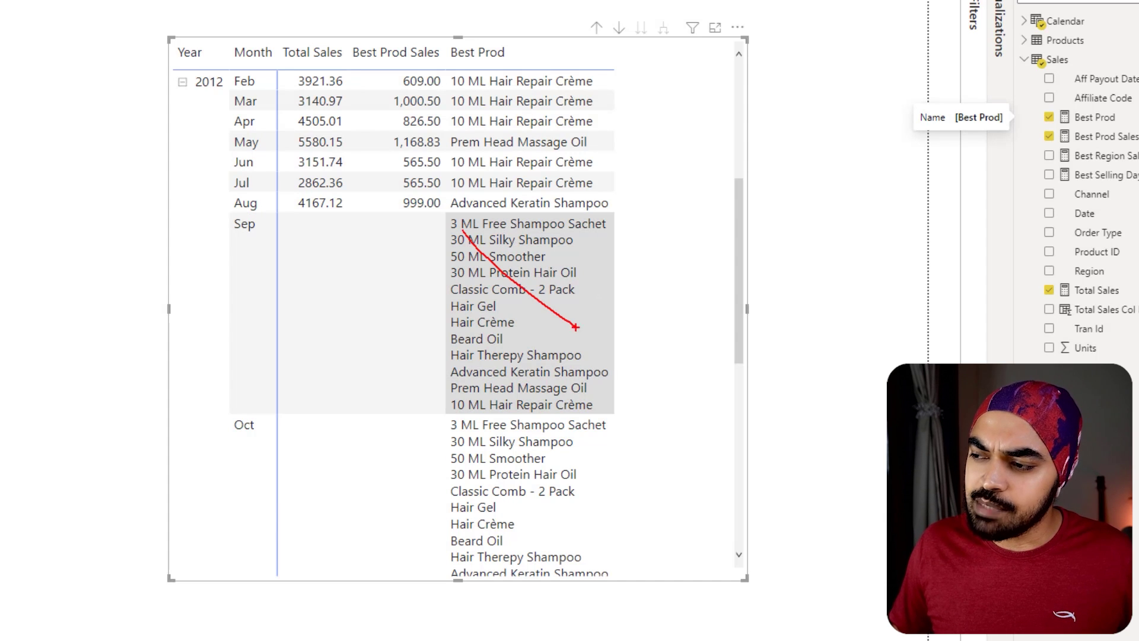
{"action": "left_click_drag", "start_coordinate": [551, 270], "coordinate": [504, 353]}
{"action": "left_click_drag", "start_coordinate": [478, 453], "coordinate": [541, 507]}
{"action": "left_click_drag", "start_coordinate": [536, 459], "coordinate": [517, 503]}
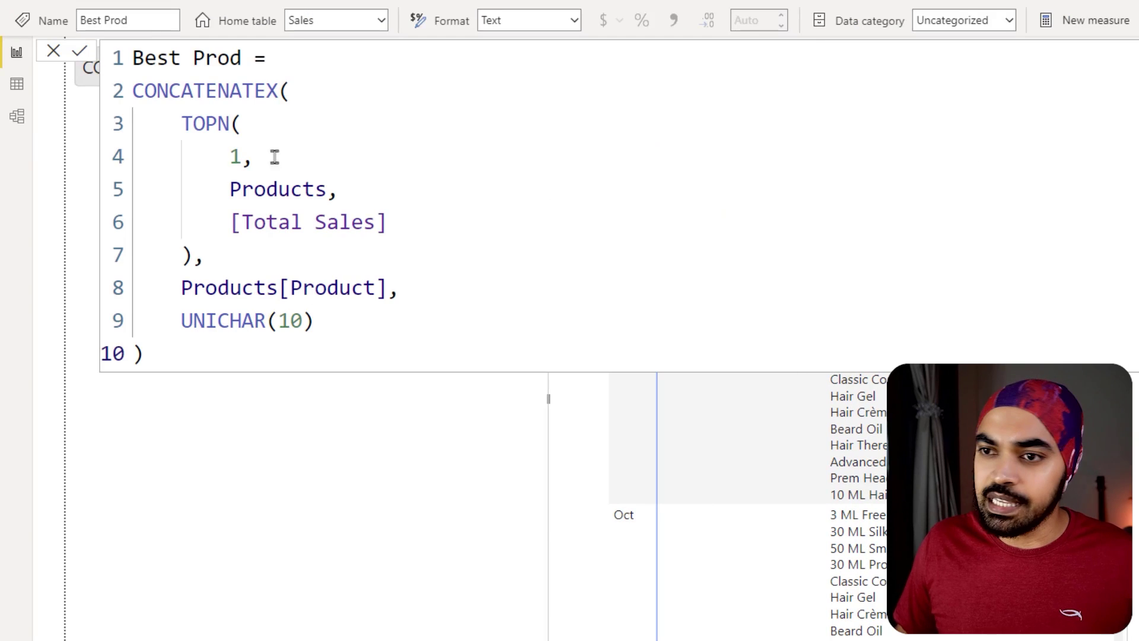
Insert an empty line above CONCATENATEX in the Best Prod formula.
{"action": "left_click", "coordinate": [293, 54]}
{"action": "key", "text": "Return"}
{"action": "type", "text": "ENDOFMONTH("}
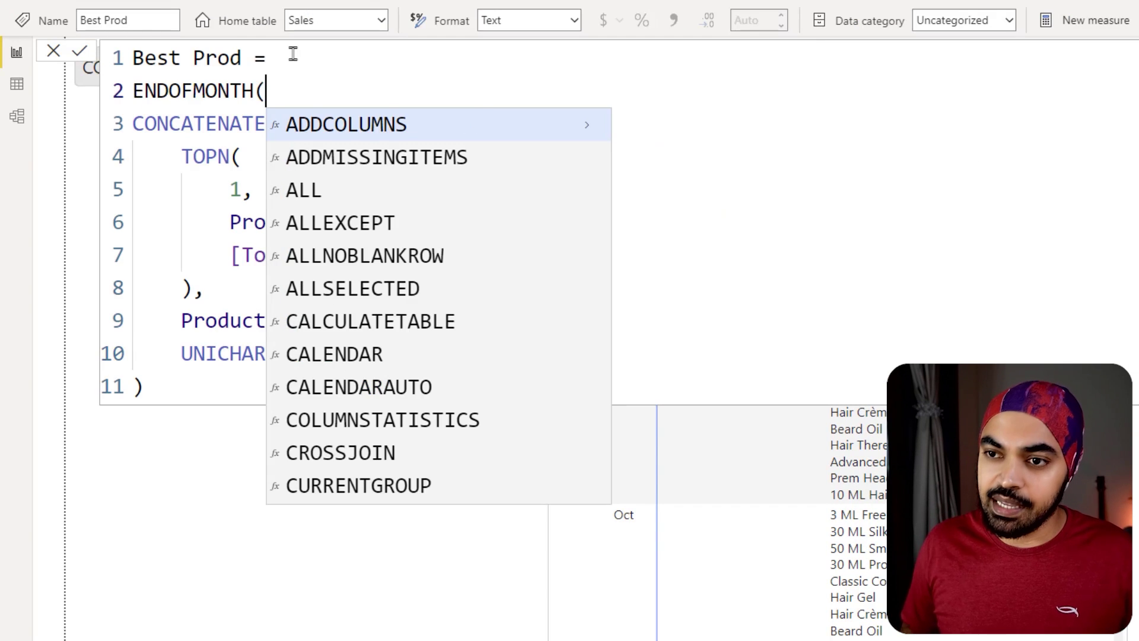
{"action": "key", "text": "BackSpace"}
{"action": "key", "text": "ctrl+BackSpace"}
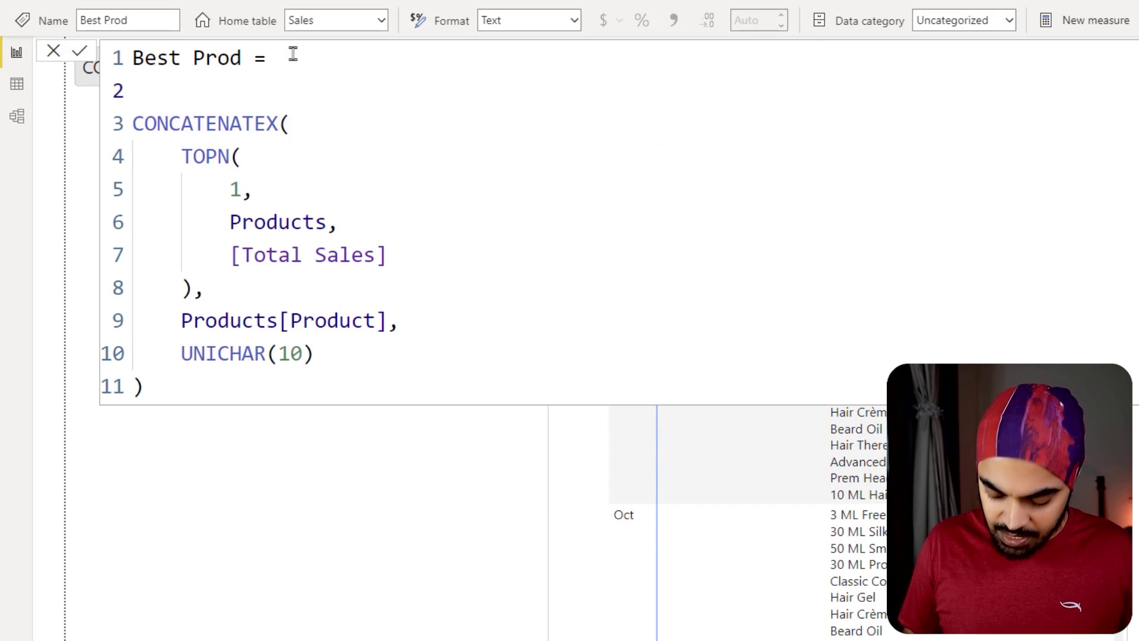
Start an IF function above CONCATENATEX with the logical test [Total Sales] <> BLANK() followed by a comma.
{"action": "type", "text": "IF("}
{"action": "key", "text": "Return"}
{"action": "type", "text": "Tot"}
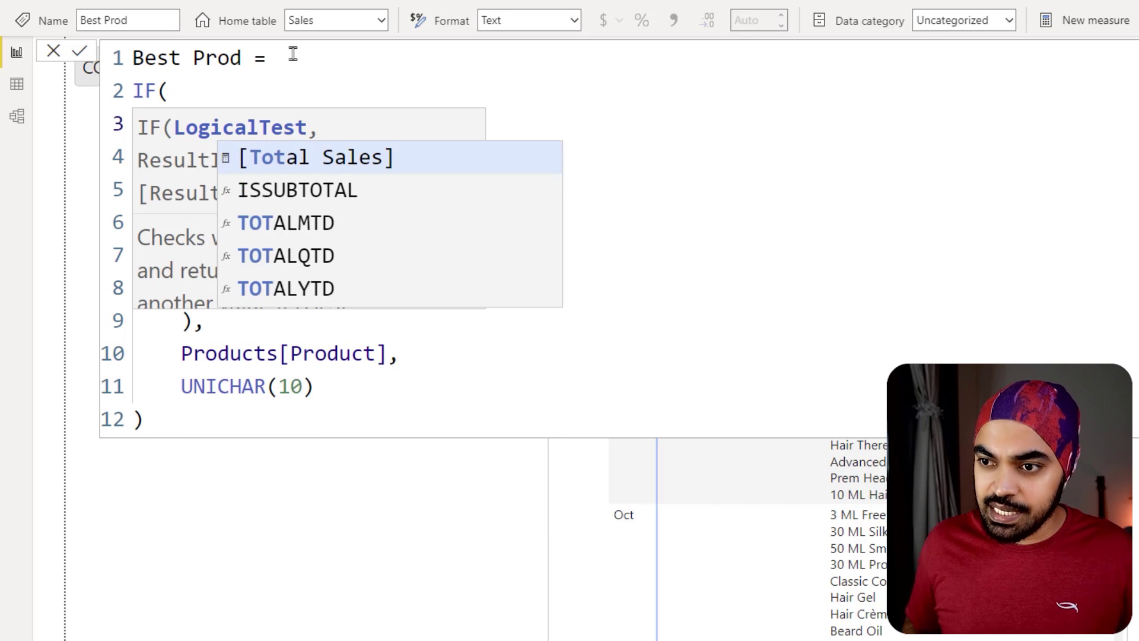
{"action": "key", "text": "Tab"}
{"action": "type", "text": "BL"}
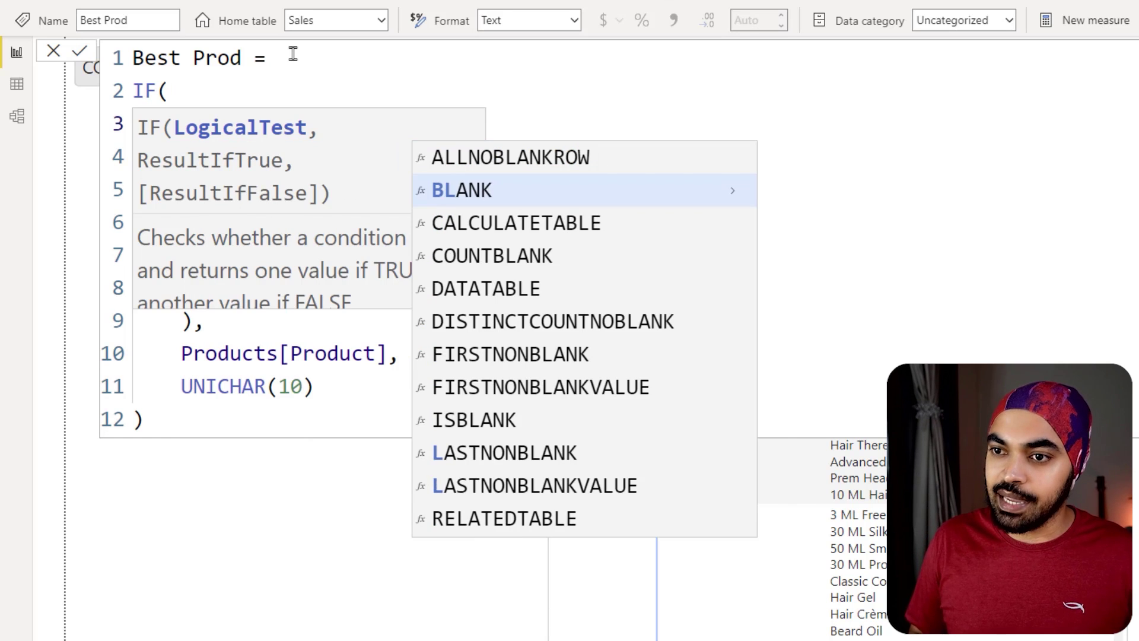
{"action": "left_click", "coordinate": [433, 186]}
{"action": "type", "text": ")"}
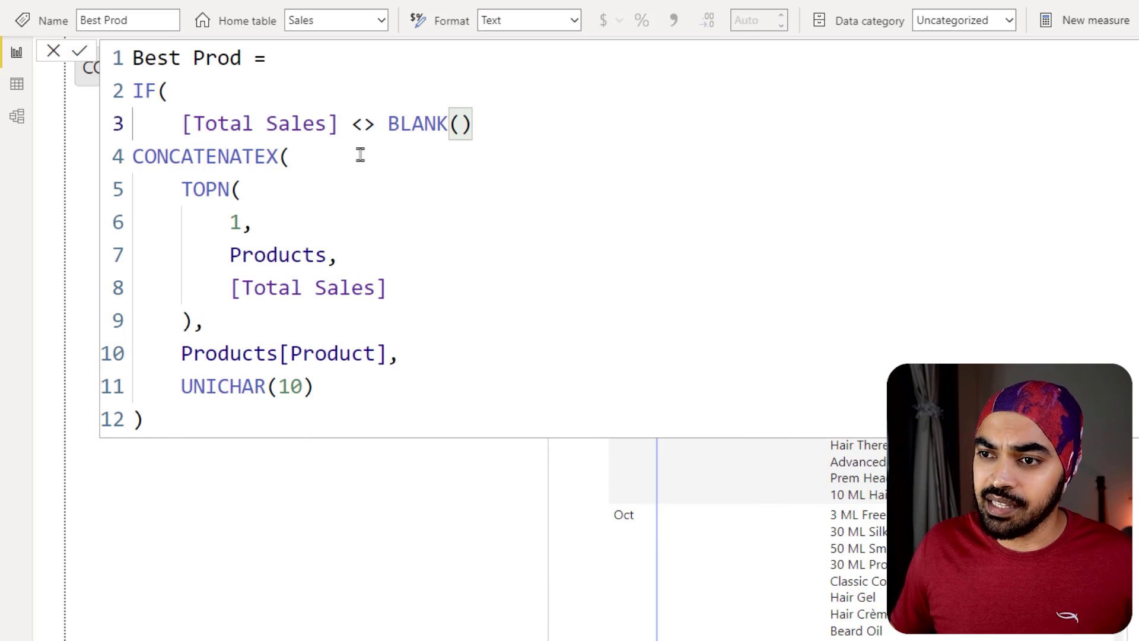
{"action": "type", "text": ","}
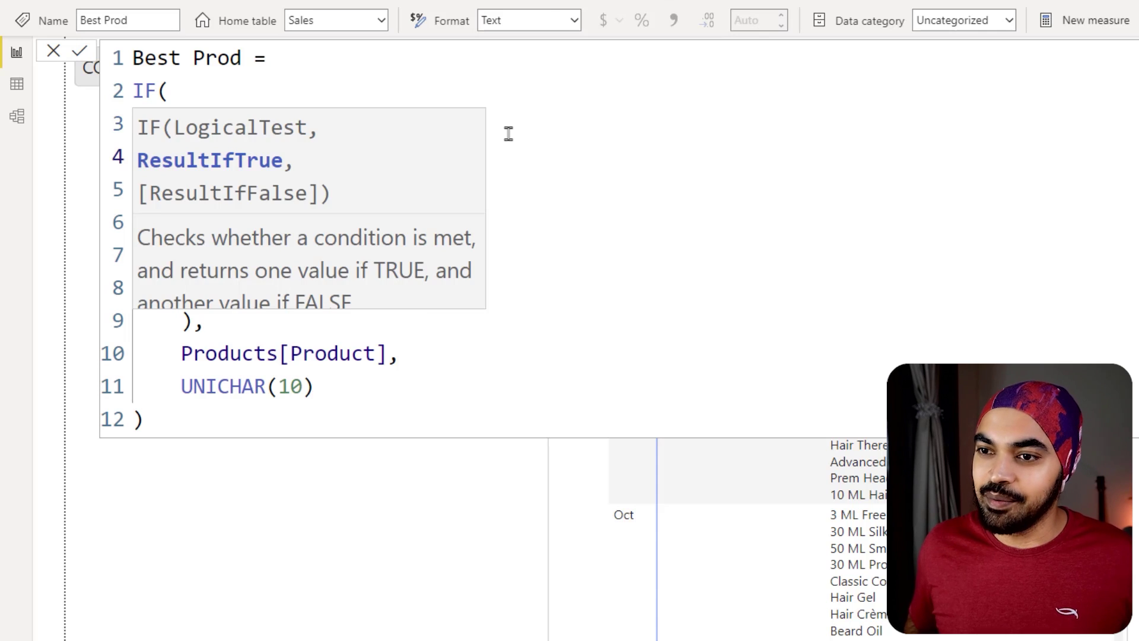
Indent the whole CONCATENATEX block one level inside IF and close IF with a parenthesis on a new last line.
{"action": "key", "text": "Down"}
{"action": "key", "text": "Down"}
{"action": "key", "text": "ctrl+l"}
{"action": "key", "text": "Up"}
{"action": "key", "text": "Up"}
{"action": "key", "text": "shift+End"}
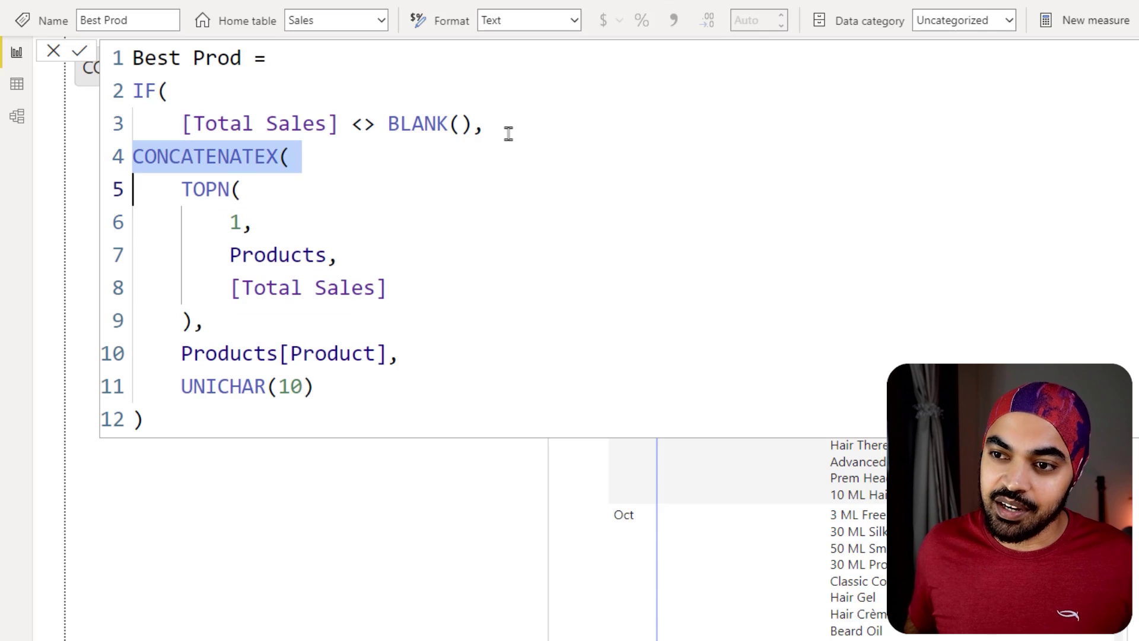
{"action": "key", "text": "shift+Down"}
{"action": "key", "text": "shift+Down"}
{"action": "key", "text": "shift+Down"}
{"action": "key", "text": "shift+Down"}
{"action": "key", "text": "shift+Down"}
{"action": "key", "text": "shift+Down"}
{"action": "key", "text": "shift+Down"}
{"action": "key", "text": "shift+Down"}
{"action": "key", "text": "Tab"}
{"action": "key", "text": "Right"}
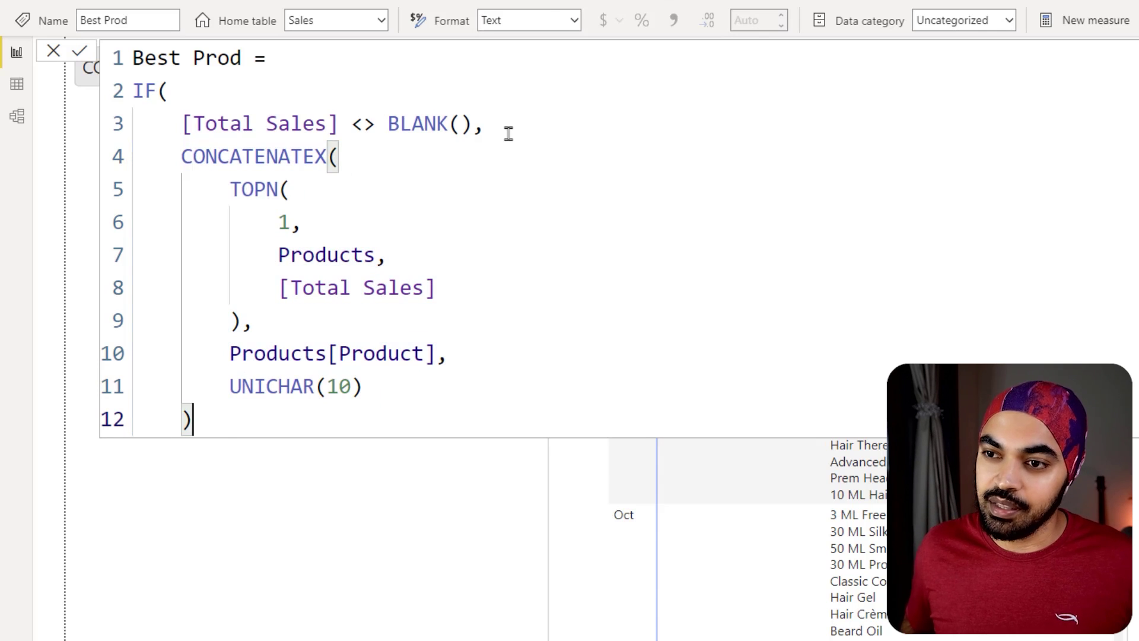
{"action": "key", "text": "Return"}
{"action": "type", "text": ")"}
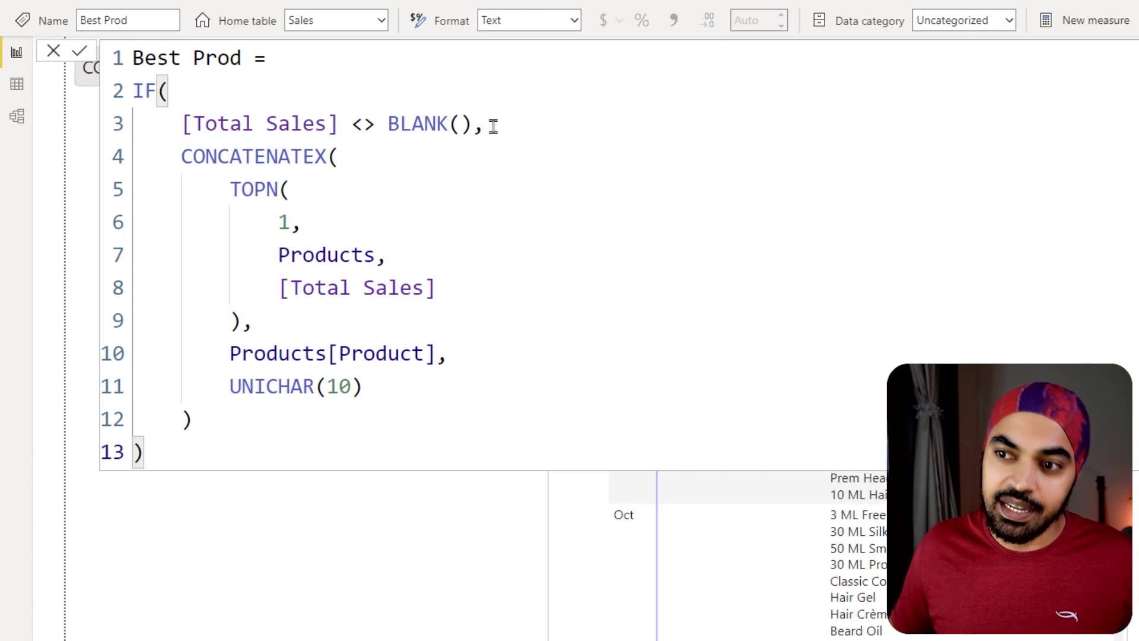
Temporarily mark the blank test and bracket the CONCATENATEX block, and commit the revised Best Prod formula.
{"action": "mouse_move", "coordinate": [296, 134]}
{"action": "left_mouse_down"}
{"action": "mouse_move", "coordinate": [394, 135]}
{"action": "mouse_move", "coordinate": [456, 161]}
{"action": "mouse_move", "coordinate": [438, 394]}
{"action": "left_mouse_up"}
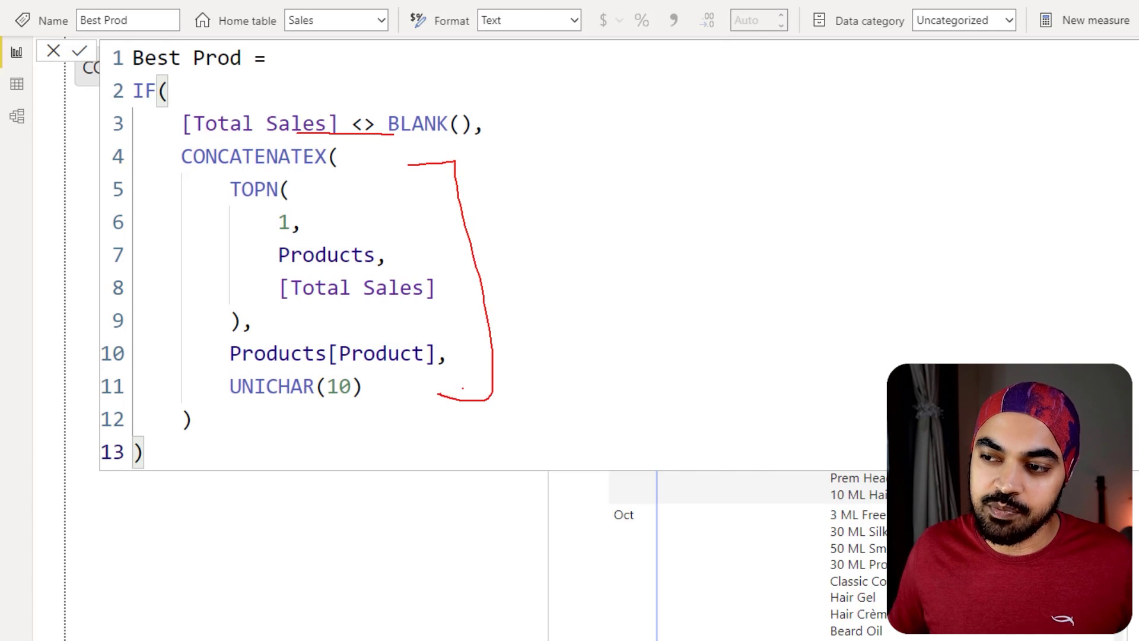
{"action": "key", "text": "Escape"}
{"action": "key", "text": "Return"}
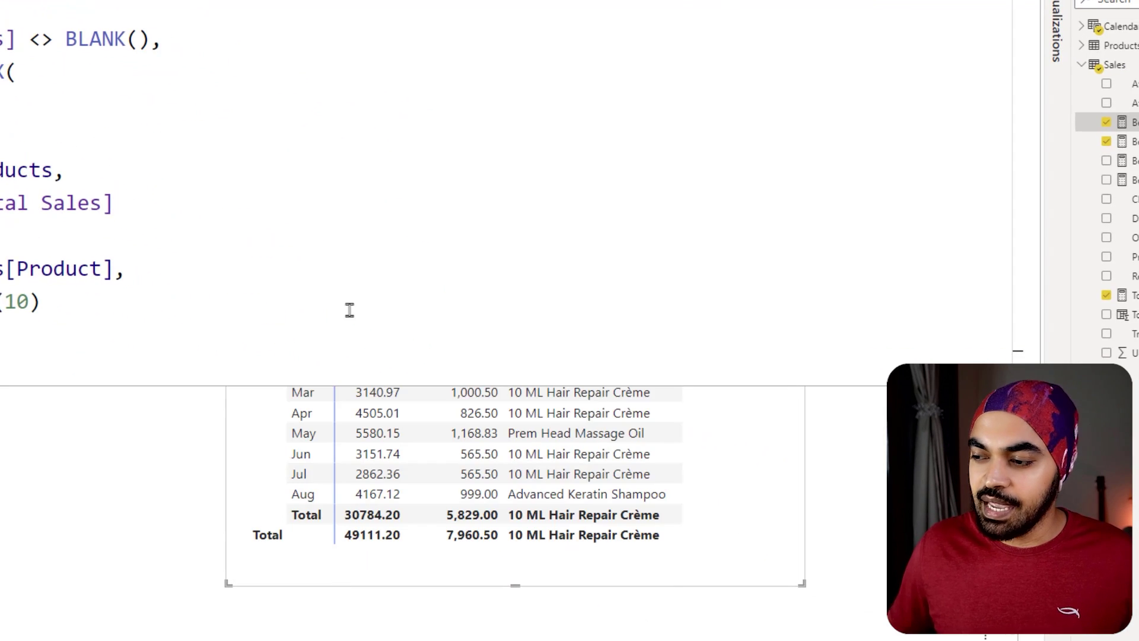
{"action": "left_click", "coordinate": [584, 449]}
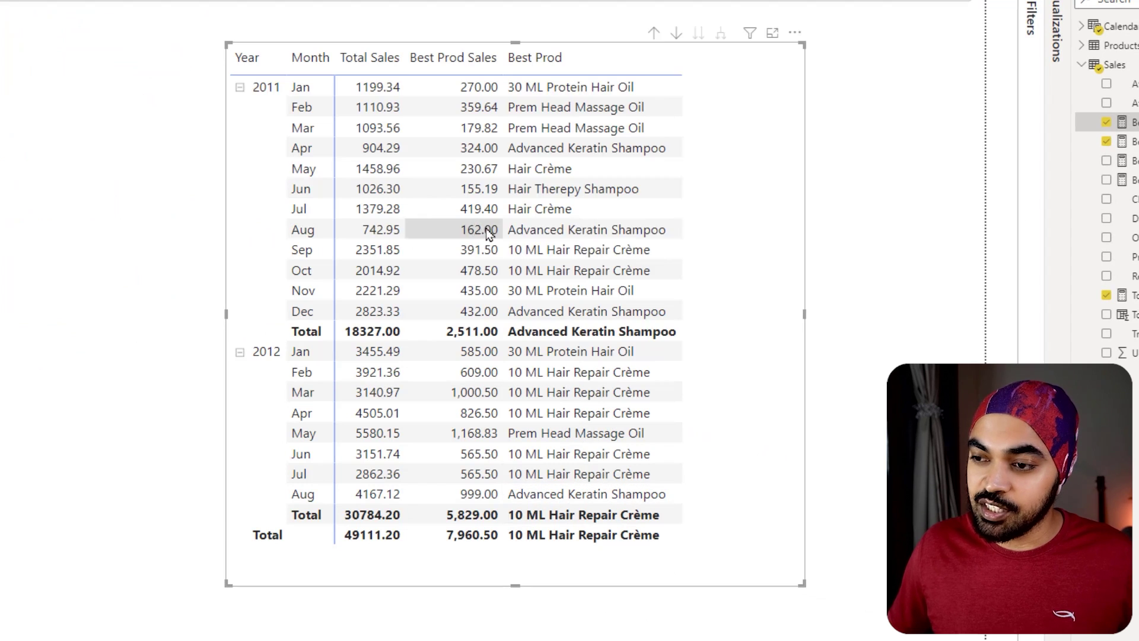